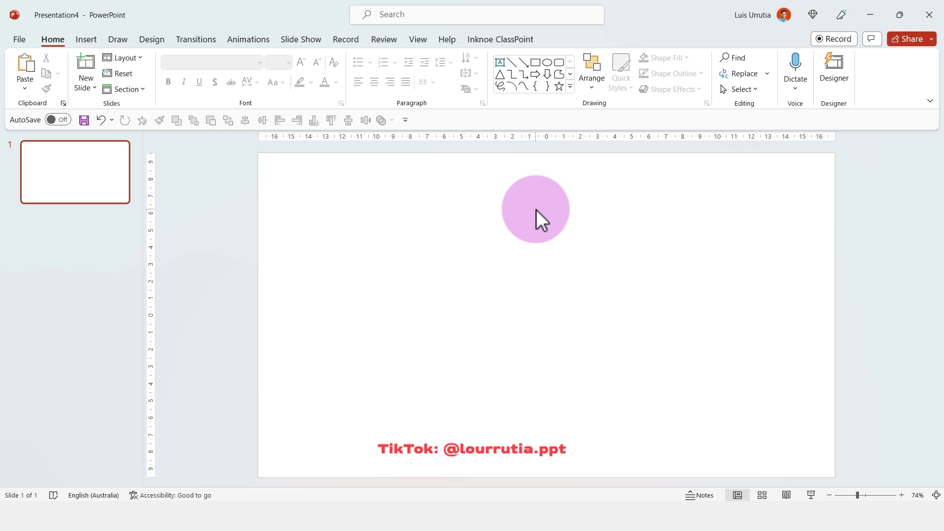
Fill the slide background with the cyan swatch from Recent Colors via Format Background
{"action": "right_click", "coordinate": [537, 210]}
{"action": "left_click", "coordinate": [609, 355]}
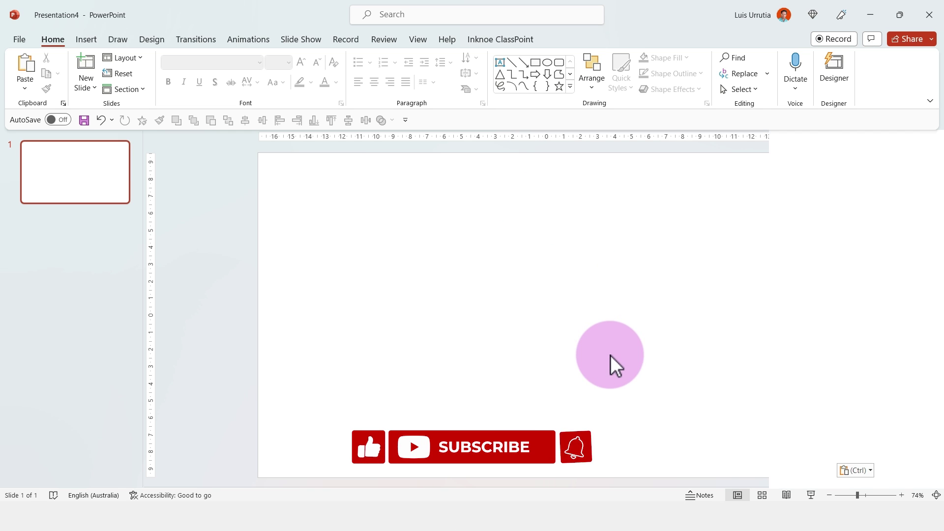
{"action": "left_click", "coordinate": [908, 294]}
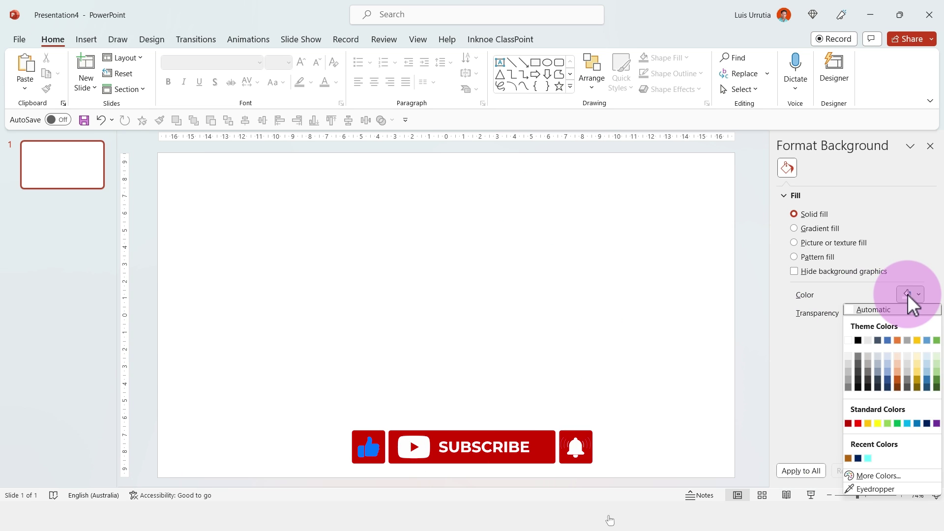
{"action": "left_click", "coordinate": [872, 460]}
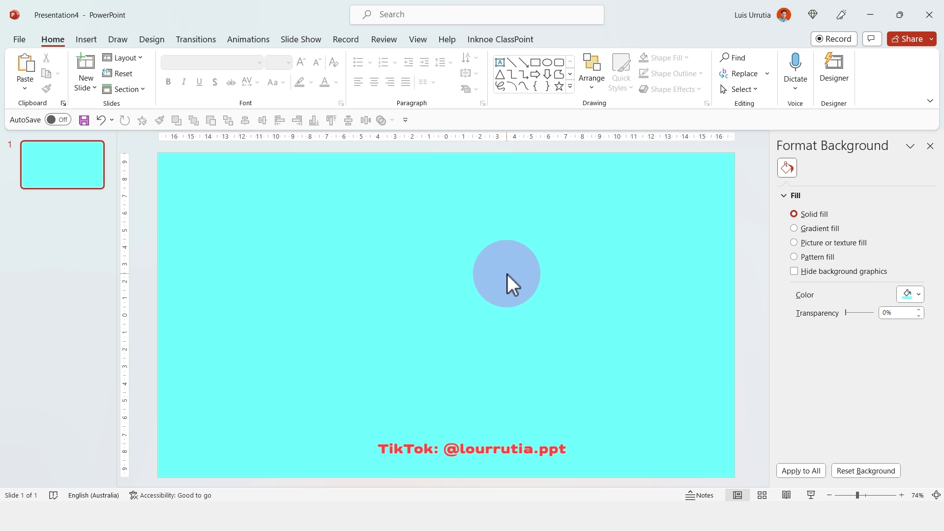
Insert a Pie chart from the Insert tab's Chart dialog
{"action": "left_click", "coordinate": [94, 75]}
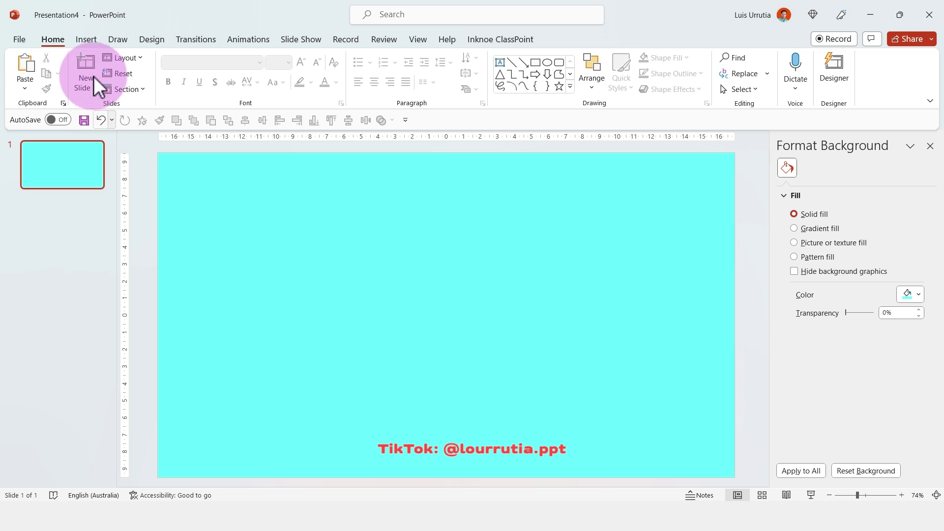
{"action": "left_click", "coordinate": [84, 45]}
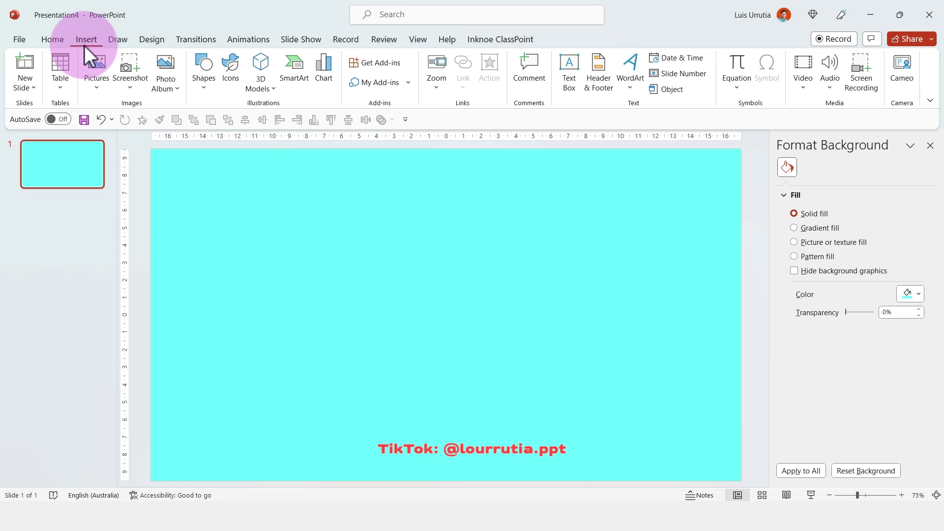
{"action": "left_click", "coordinate": [324, 73]}
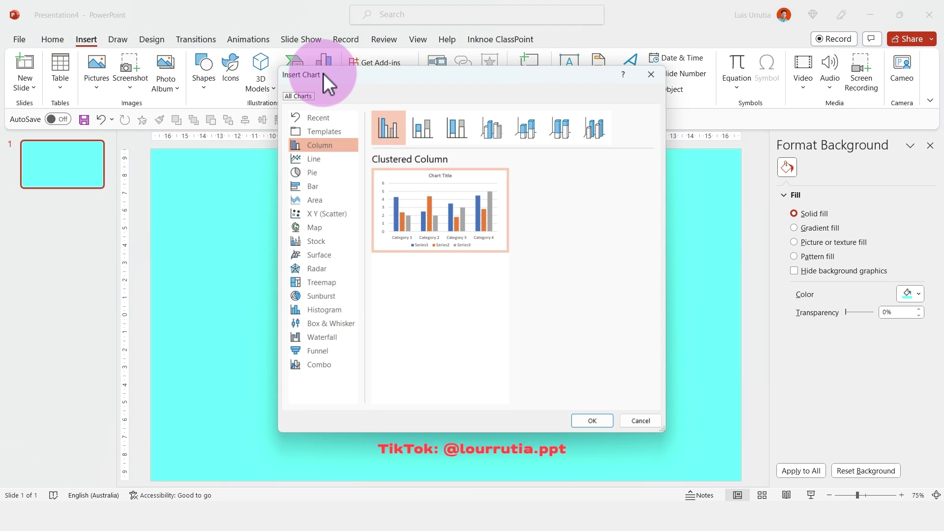
{"action": "left_click", "coordinate": [319, 173]}
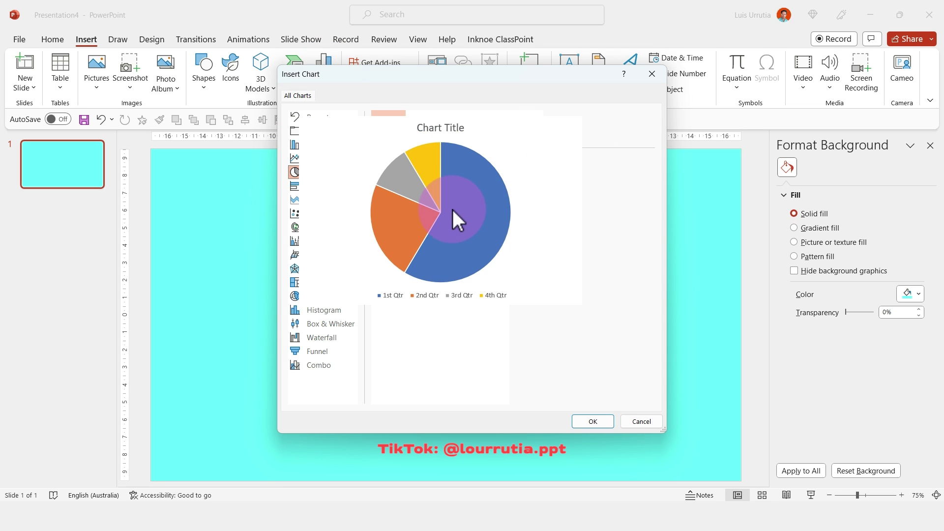
{"action": "left_click", "coordinate": [589, 421]}
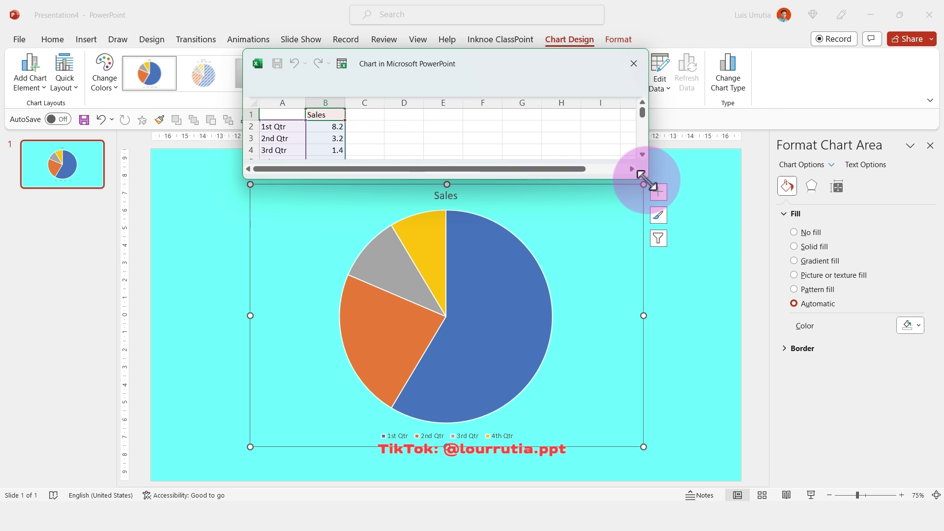
Limit the chart data to two rows, set B3 to 35% and B2 to =100%-B3, then close the sheet
{"action": "left_click_drag", "start_coordinate": [641, 175], "coordinate": [671, 315]}
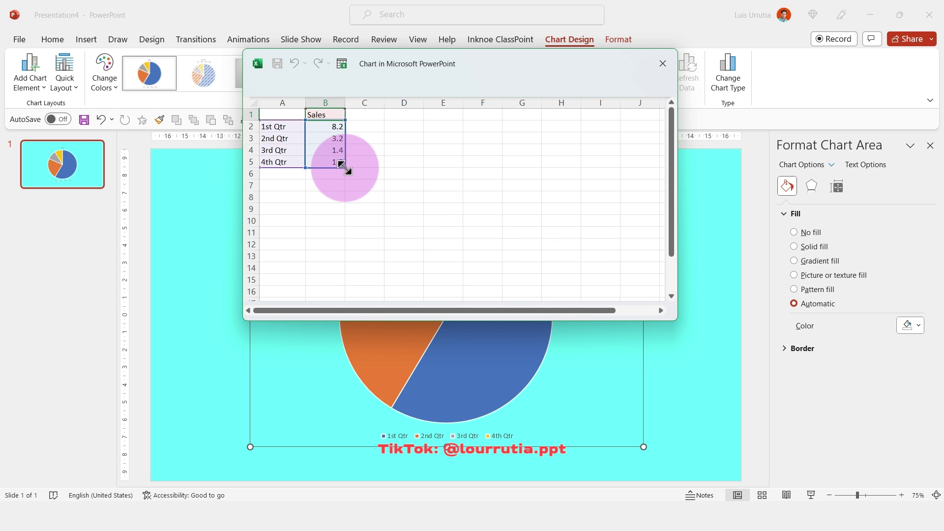
{"action": "left_click_drag", "start_coordinate": [343, 166], "coordinate": [362, 140]}
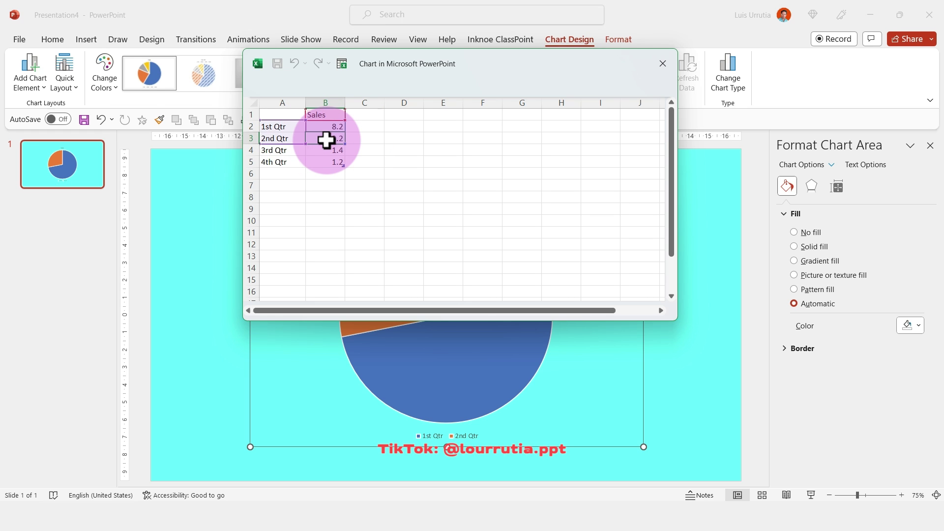
{"action": "double_click", "coordinate": [330, 142]}
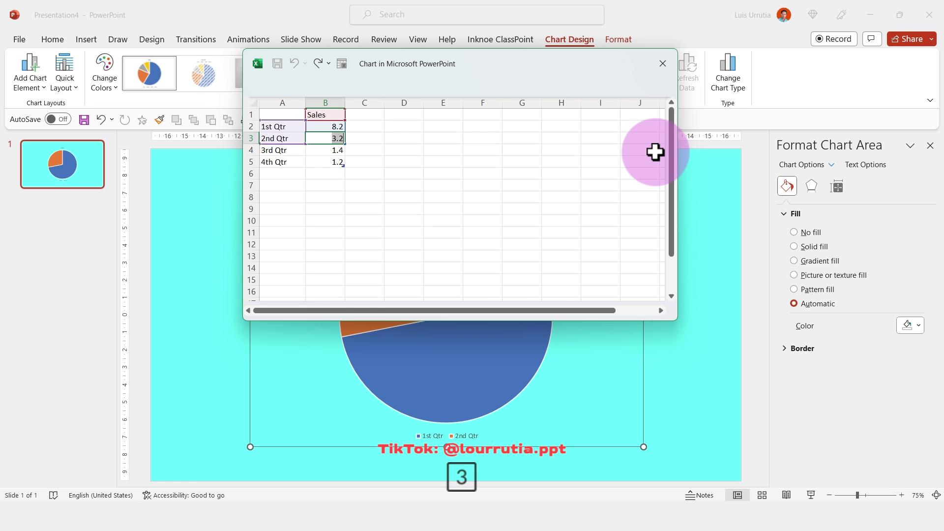
{"action": "type", "text": "35%"}
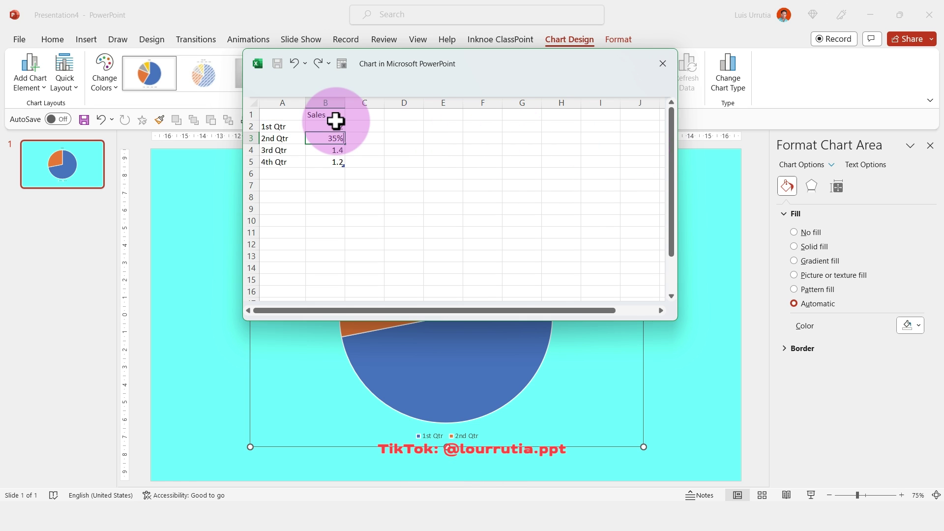
{"action": "left_click", "coordinate": [327, 125]}
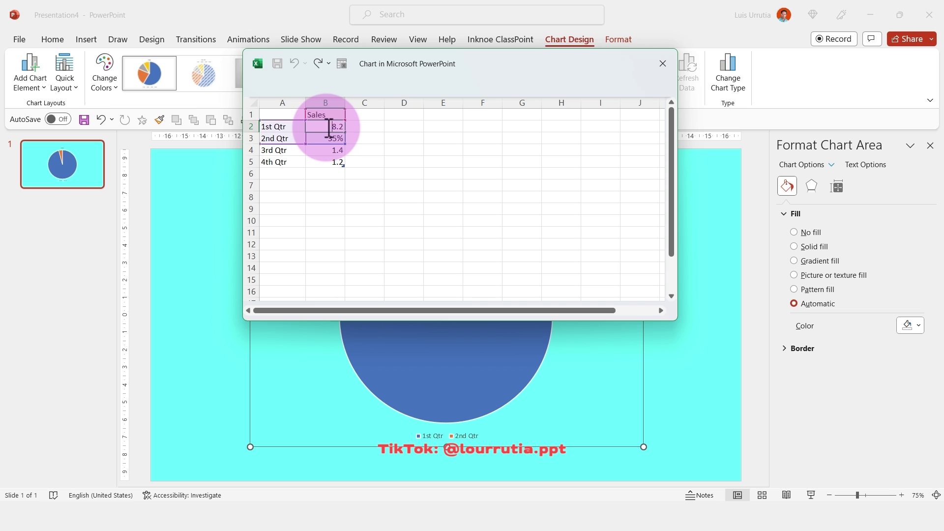
{"action": "key", "text": "Delete"}
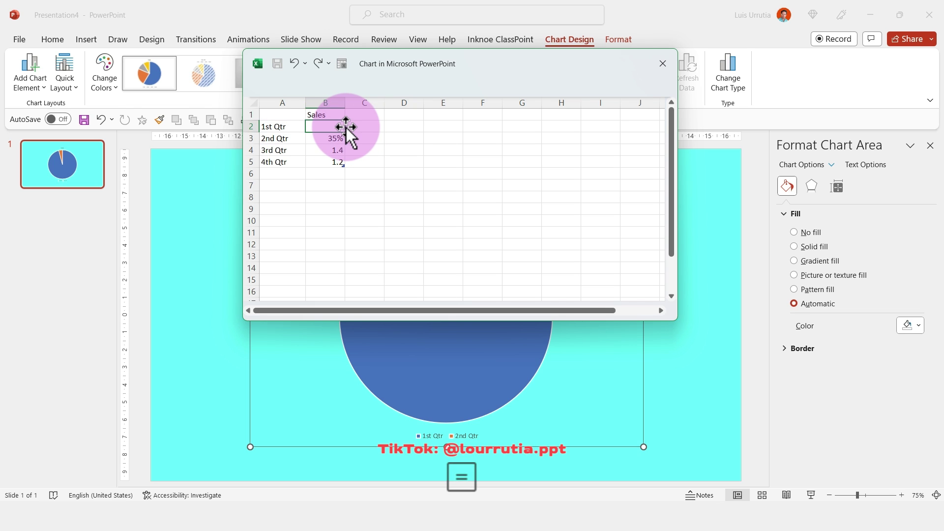
{"action": "type", "text": "=100%-"}
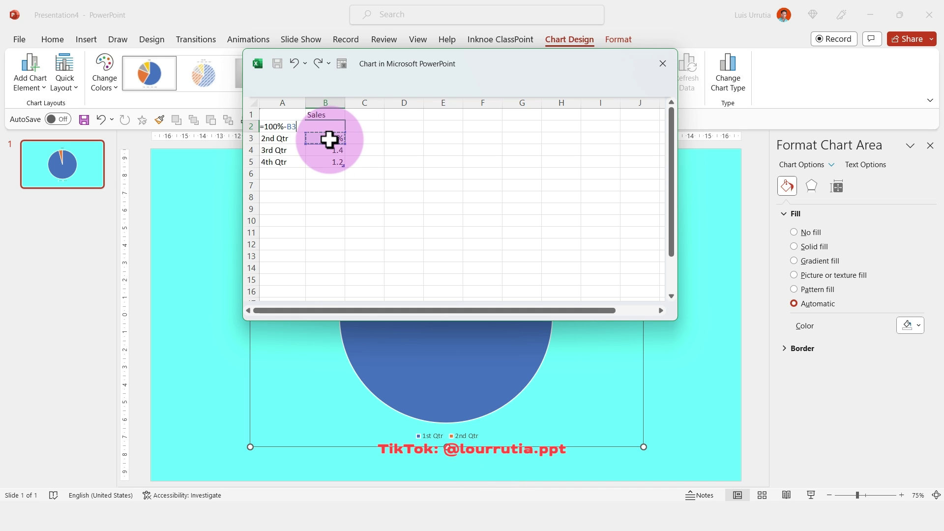
{"action": "key", "text": "Return"}
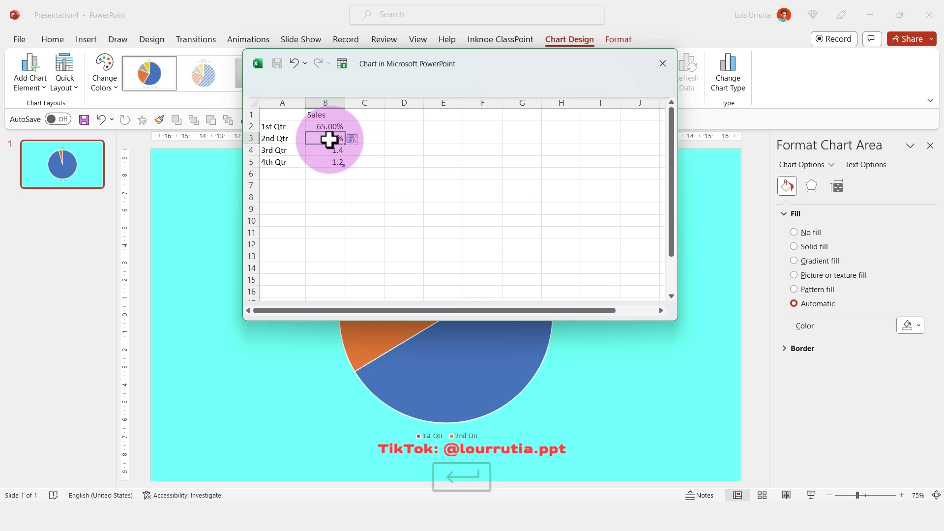
{"action": "left_click", "coordinate": [663, 64]}
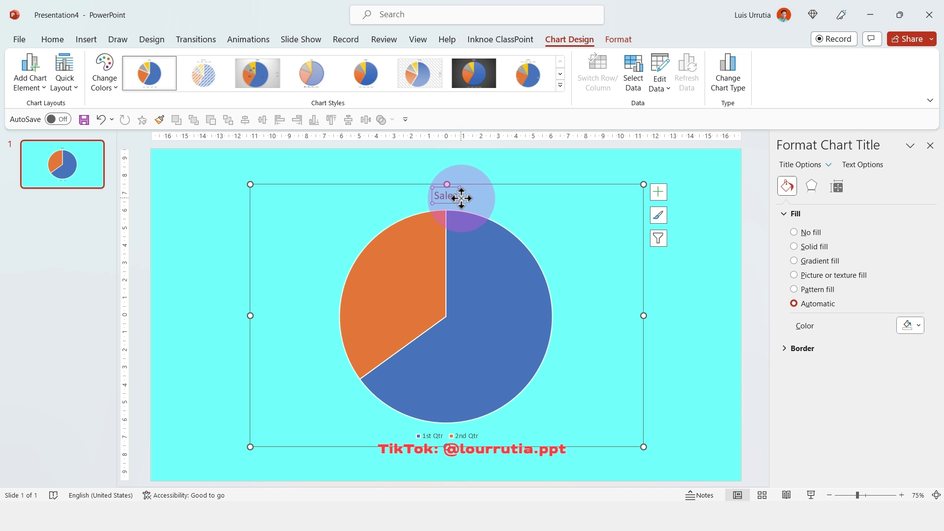
Delete the Sales chart title and the legend, then select the pie slices
{"action": "key", "text": "BackSpace"}
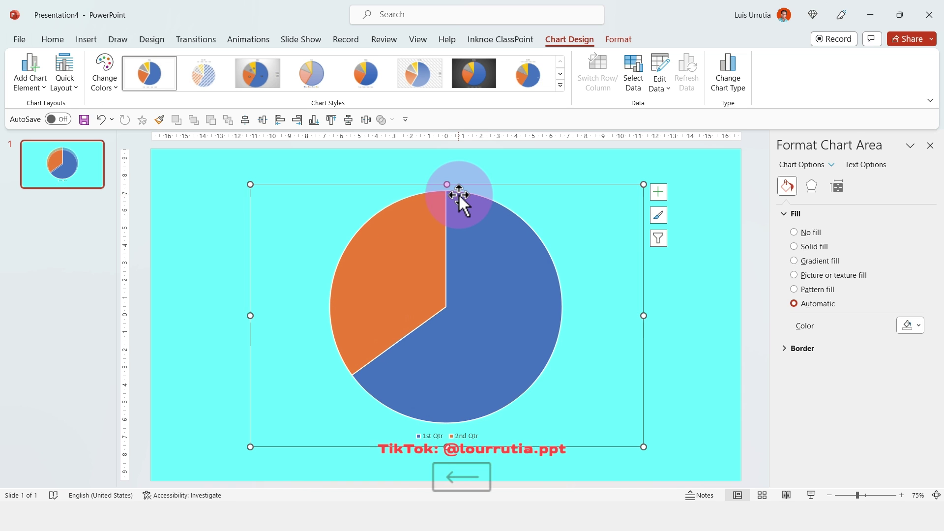
{"action": "left_click", "coordinate": [472, 434]}
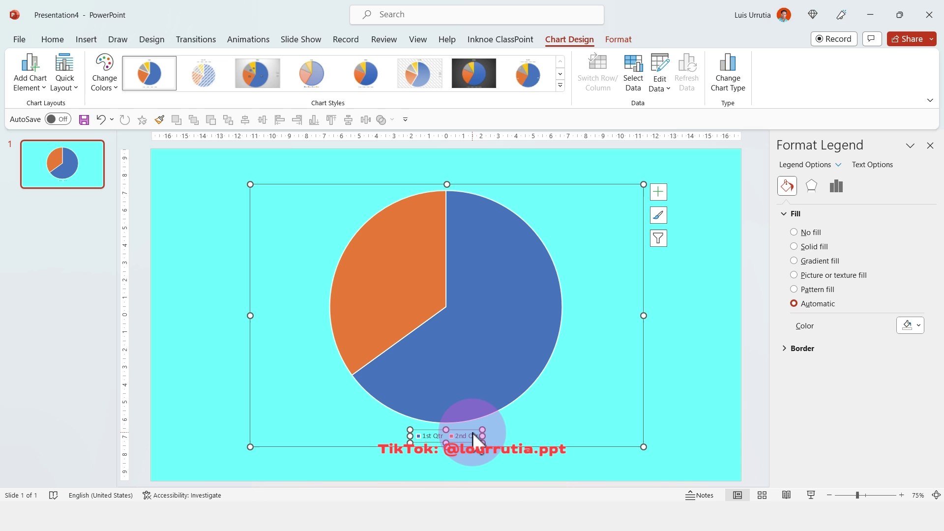
{"action": "key", "text": "BackSpace"}
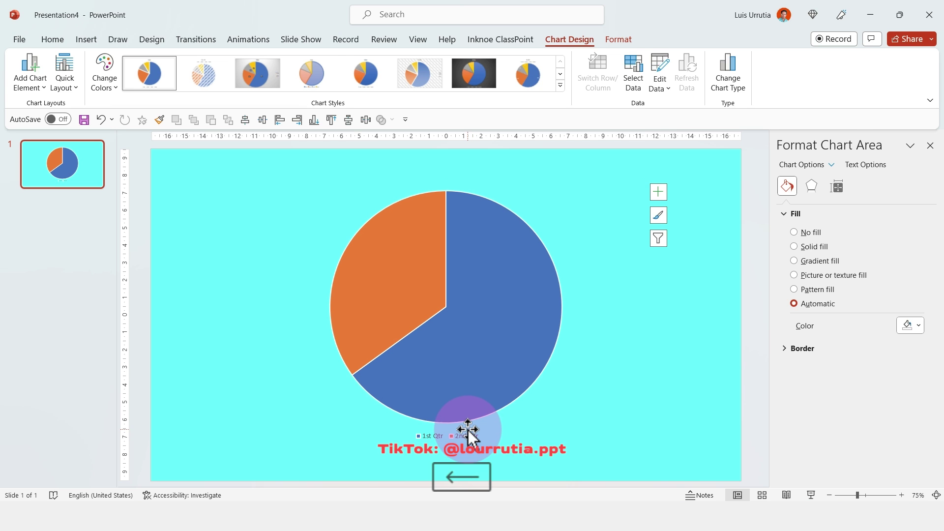
{"action": "left_click", "coordinate": [530, 252]}
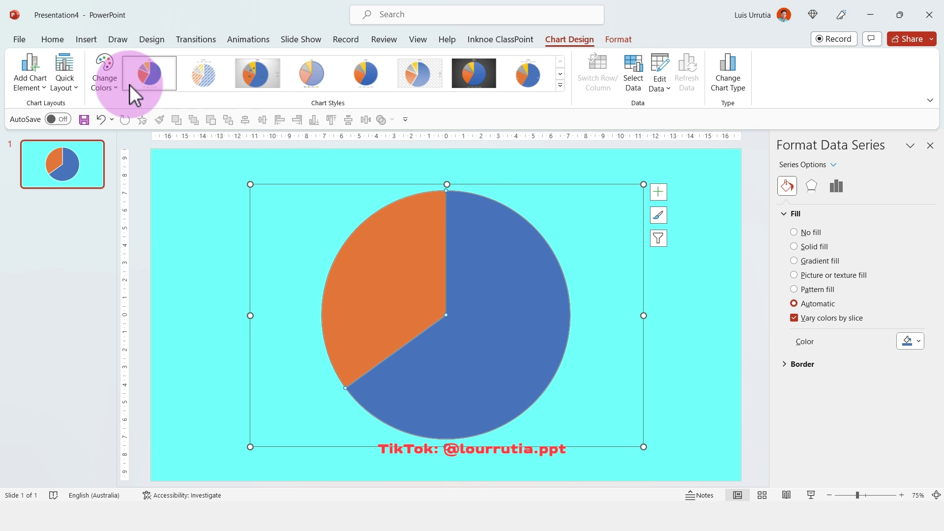
{"action": "left_click", "coordinate": [49, 39]}
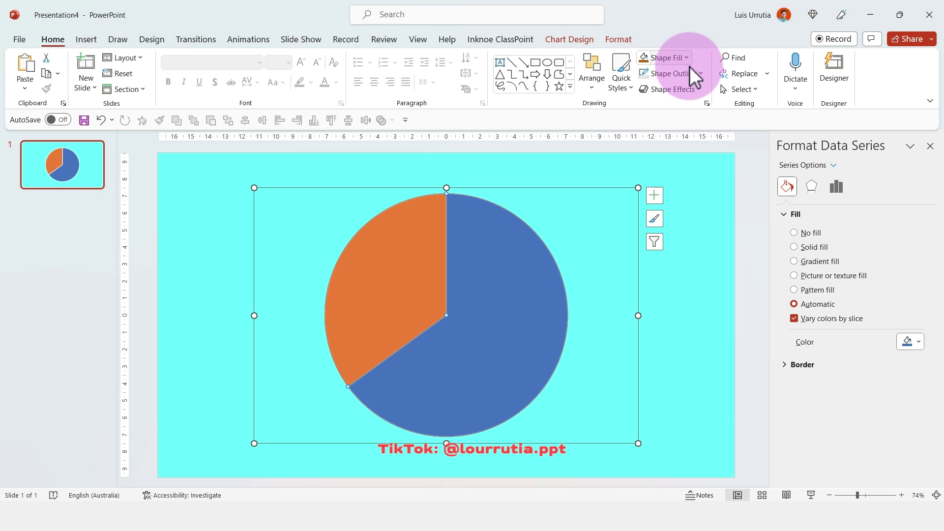
Fill the 35% slice with dark navy and set the 65% slice to no fill
{"action": "left_click", "coordinate": [400, 241]}
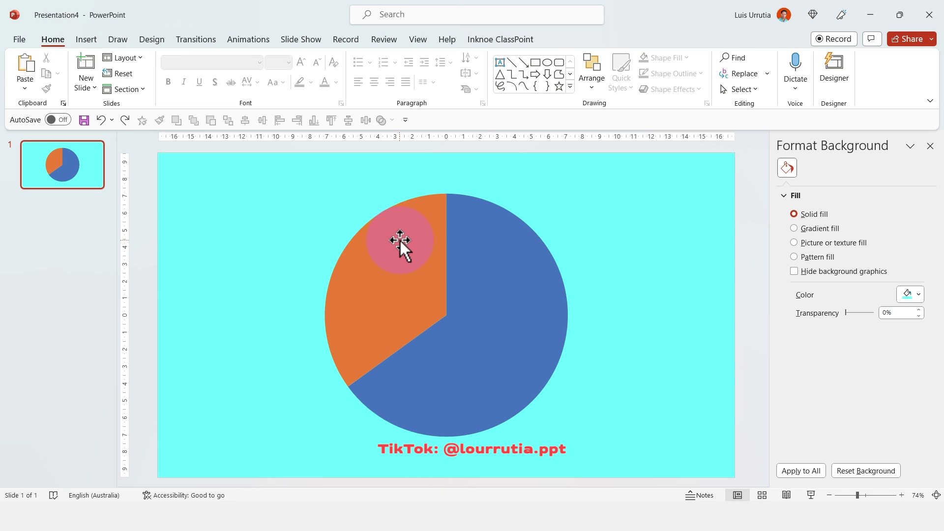
{"action": "left_click", "coordinate": [390, 240]}
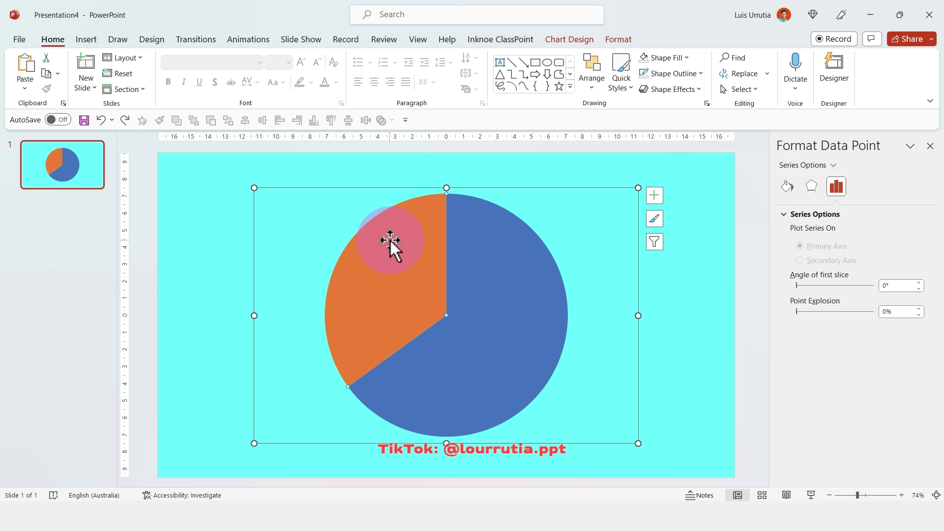
{"action": "left_click", "coordinate": [683, 57]}
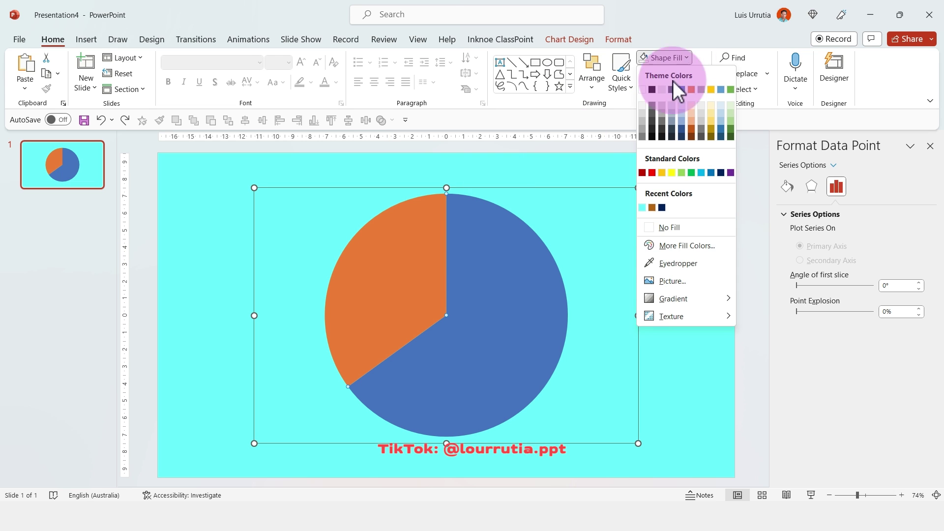
{"action": "left_click", "coordinate": [662, 208]}
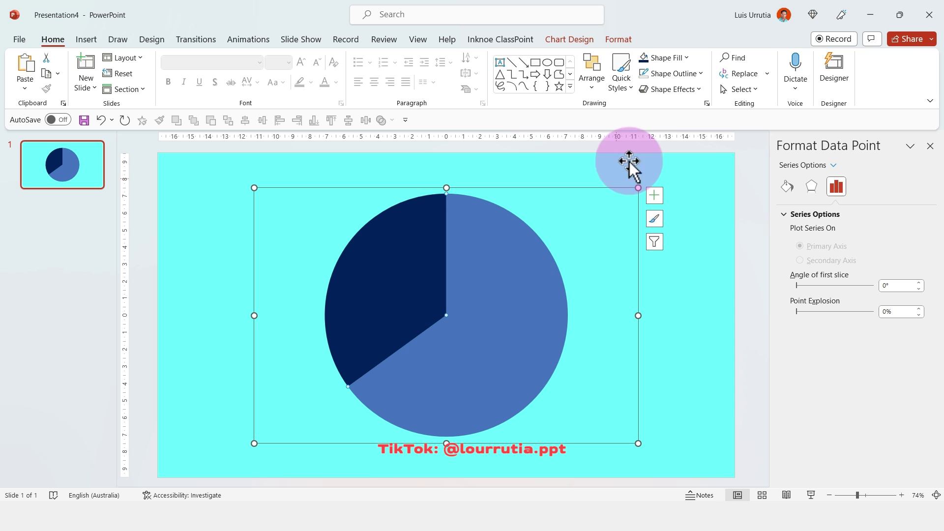
{"action": "left_click", "coordinate": [686, 57]}
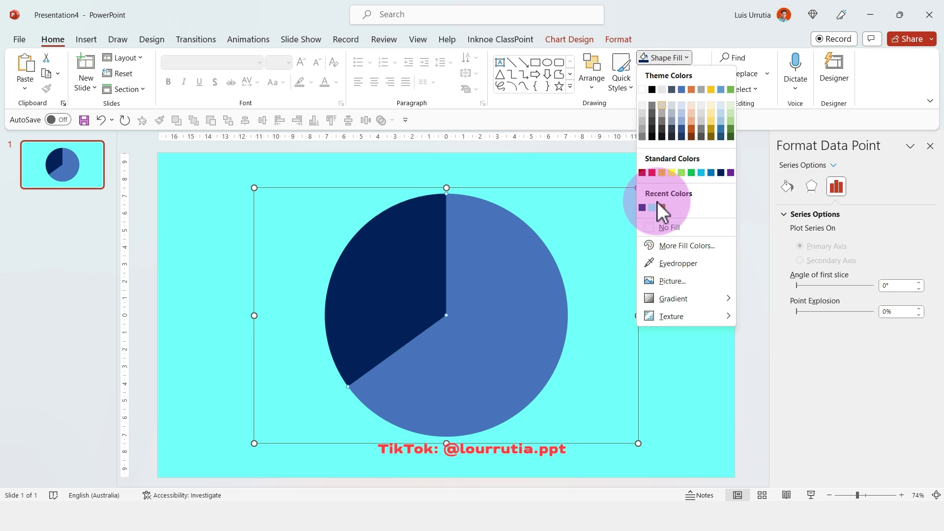
{"action": "left_click", "coordinate": [659, 227]}
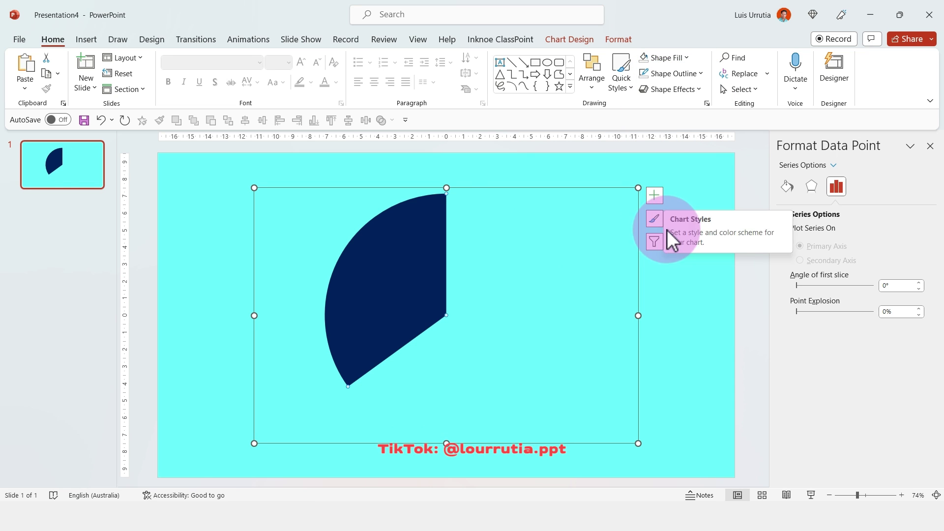
Drag the pie chart toward the left side of the slide
{"action": "left_click", "coordinate": [596, 186]}
{"action": "left_click", "coordinate": [557, 189]}
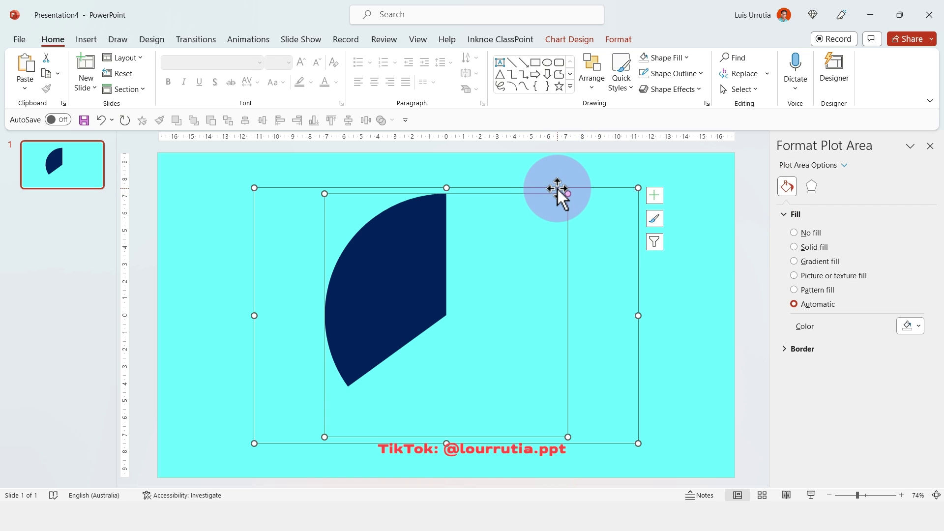
{"action": "left_click_drag", "start_coordinate": [557, 189], "coordinate": [487, 191]}
Add a text box reading '35%' at the slide's upper right
{"action": "left_click", "coordinate": [628, 187]}
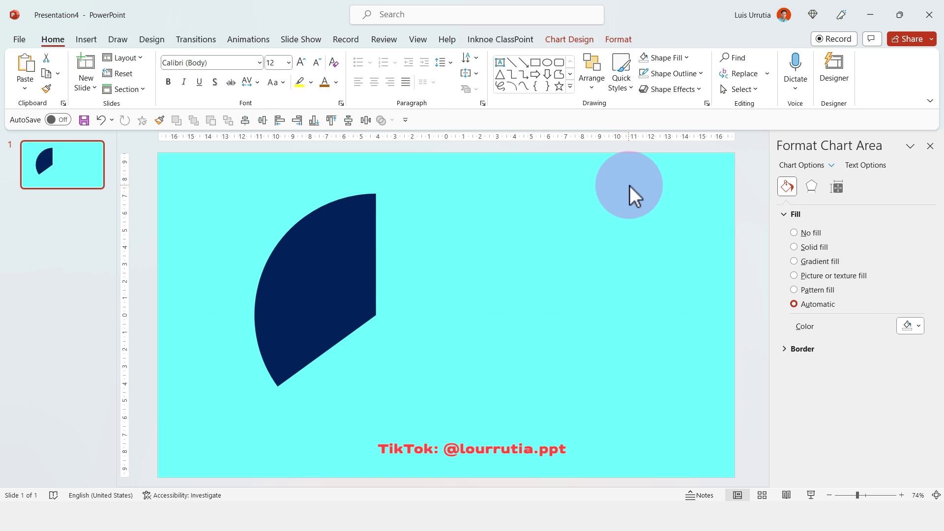
{"action": "left_click", "coordinate": [93, 39]}
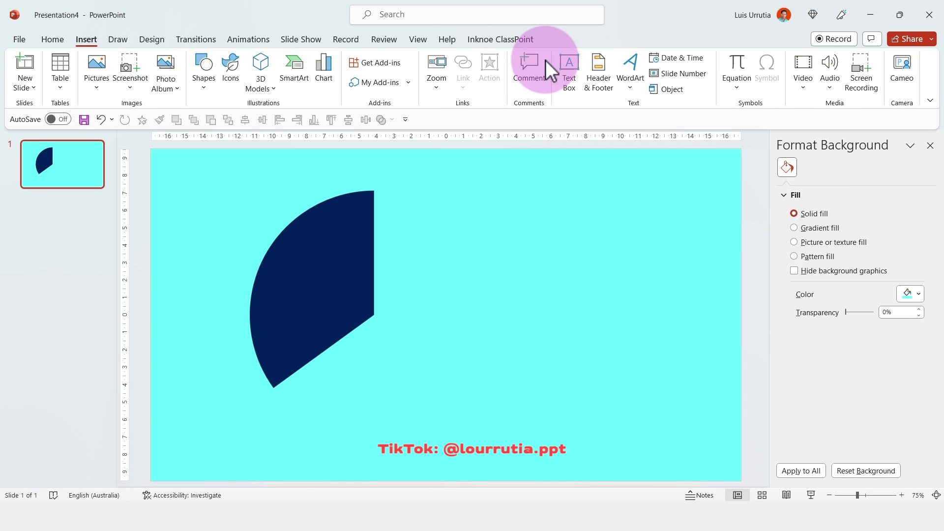
{"action": "left_click", "coordinate": [570, 69]}
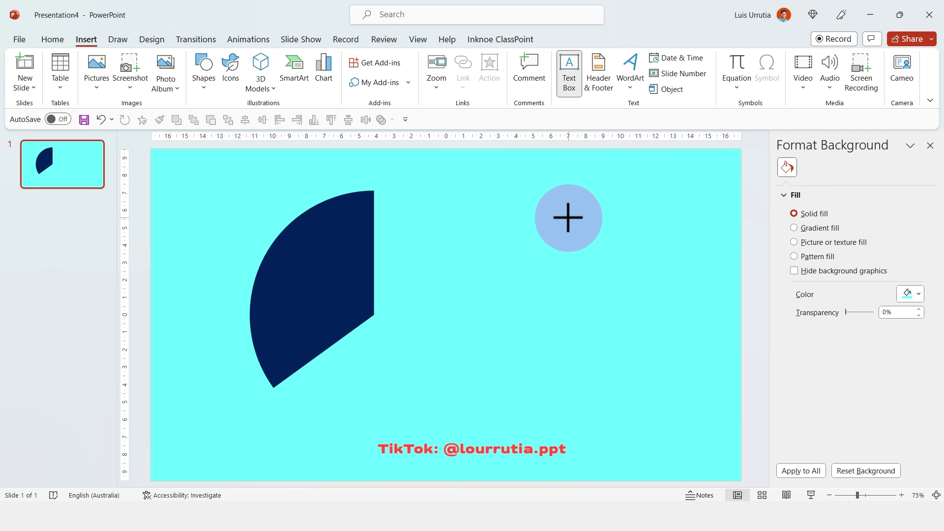
{"action": "left_click", "coordinate": [568, 218]}
{"action": "type", "text": "35%"}
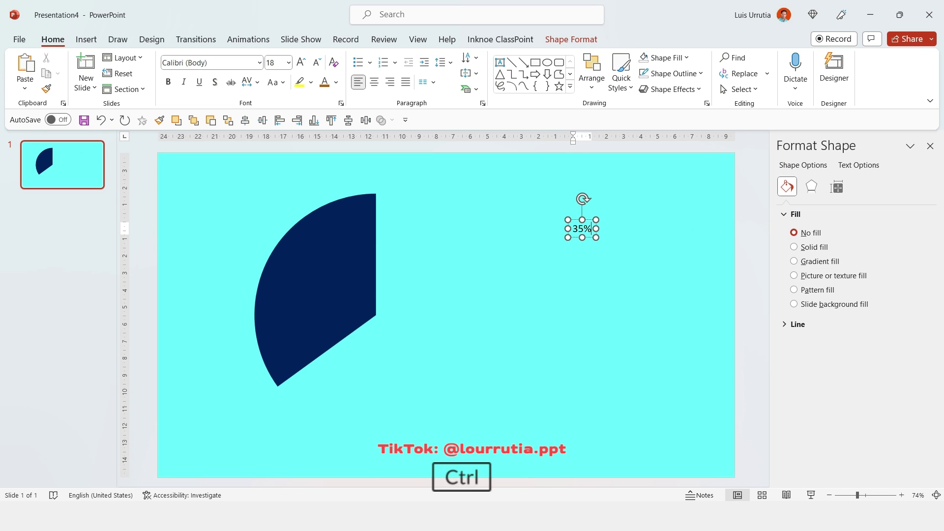
Make the 35% text white Bebas at 72 pt and drag it onto the navy slice
{"action": "key", "text": "ctrl+a"}
{"action": "left_click", "coordinate": [200, 63]}
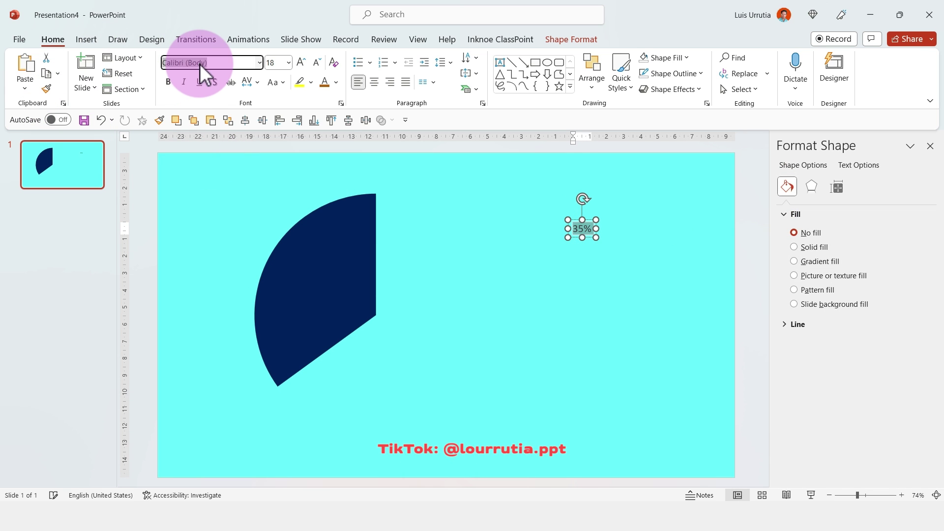
{"action": "type", "text": "Bebas"}
{"action": "key", "text": "Return"}
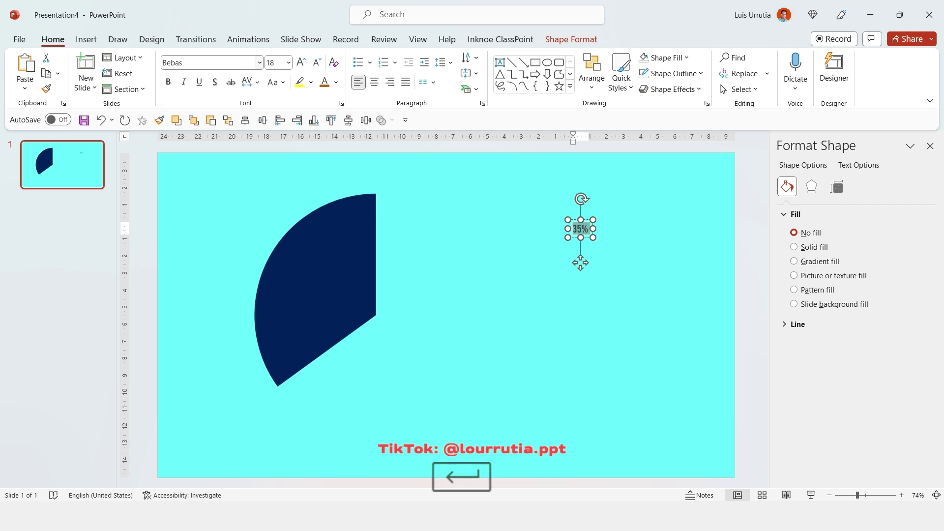
{"action": "left_click", "coordinate": [301, 61]}
{"action": "left_click", "coordinate": [301, 61]}
{"action": "left_click", "coordinate": [301, 61]}
{"action": "left_click", "coordinate": [301, 61]}
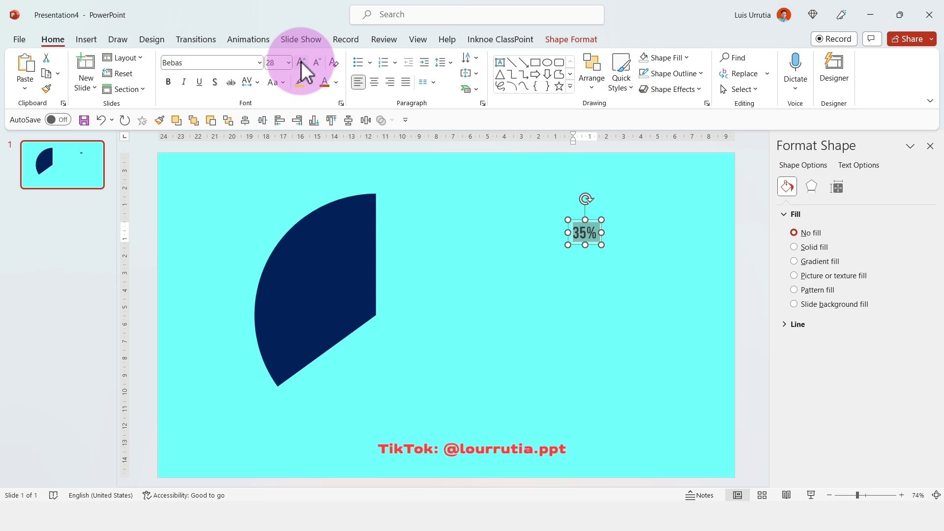
{"action": "left_click", "coordinate": [301, 61]}
{"action": "left_click", "coordinate": [301, 61]}
{"action": "left_click", "coordinate": [301, 61]}
{"action": "left_click", "coordinate": [301, 61]}
{"action": "left_click", "coordinate": [301, 61]}
{"action": "left_click", "coordinate": [301, 61]}
{"action": "left_click", "coordinate": [301, 61]}
{"action": "left_click", "coordinate": [301, 61]}
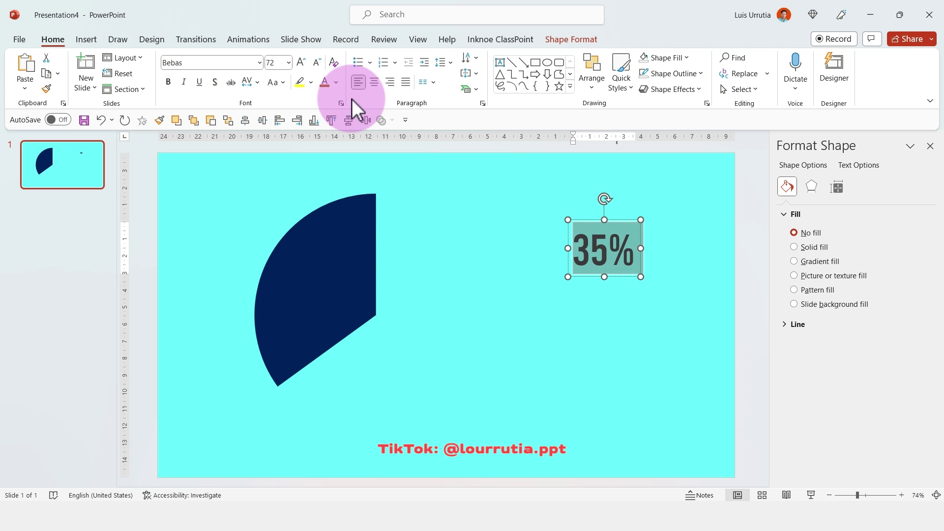
{"action": "left_click", "coordinate": [336, 82]}
{"action": "left_click", "coordinate": [323, 114]}
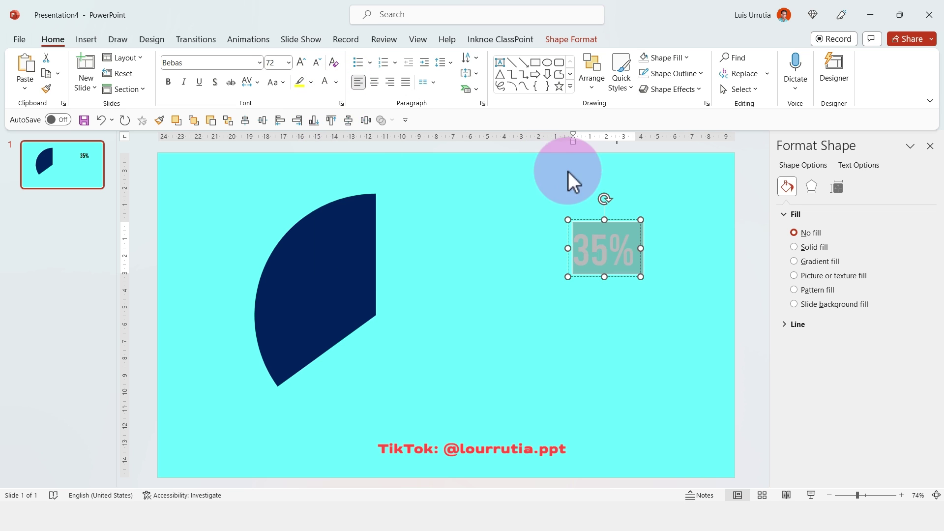
{"action": "left_click_drag", "start_coordinate": [630, 224], "coordinate": [584, 249]}
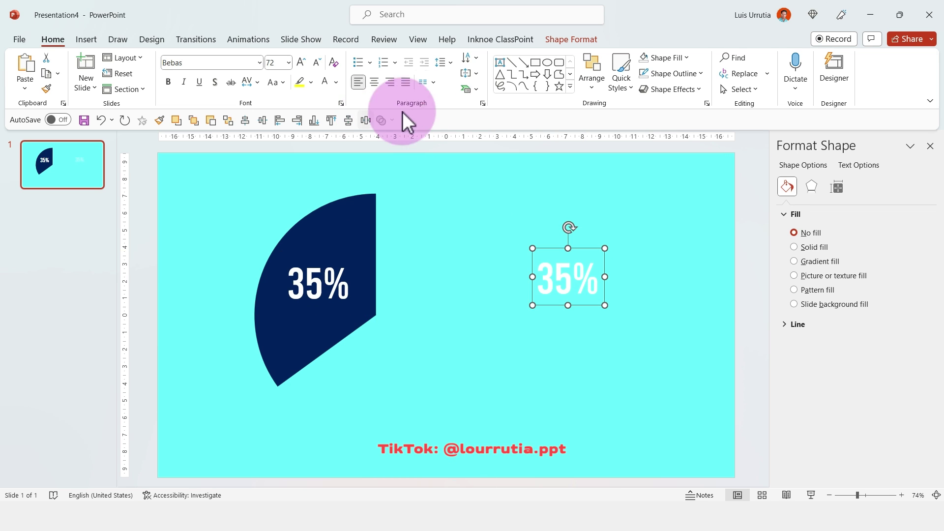
Turn the duplicate label into dark navy 'OF CAMPERS' text, repositioned and resized
{"action": "left_click", "coordinate": [858, 166]}
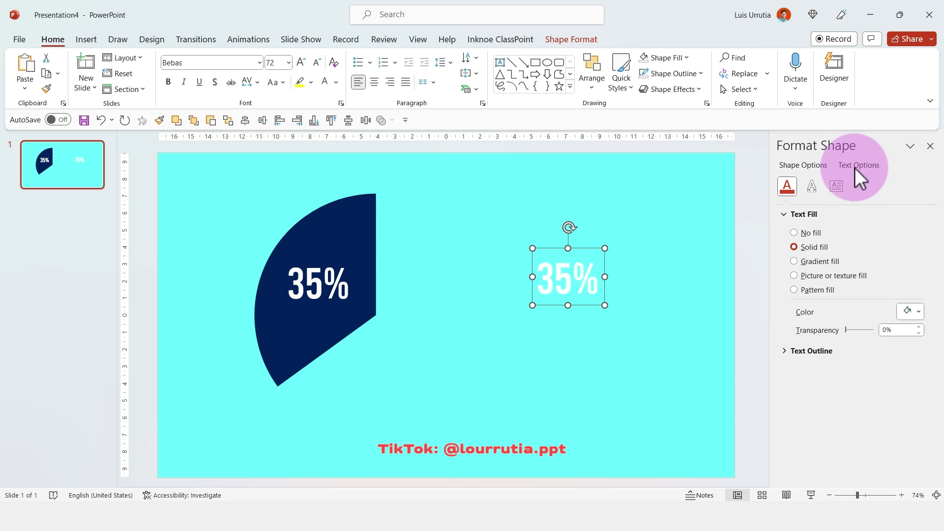
{"action": "left_click", "coordinate": [912, 312]}
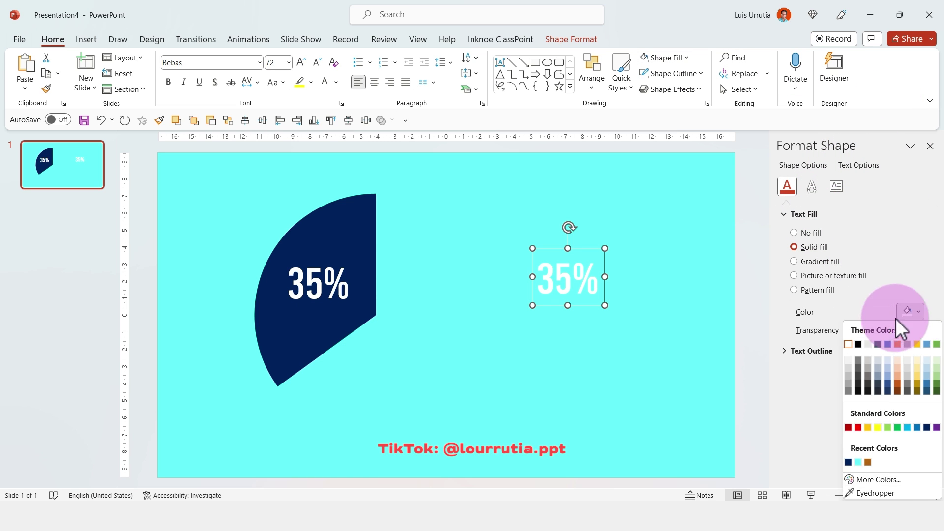
{"action": "left_click", "coordinate": [848, 462]}
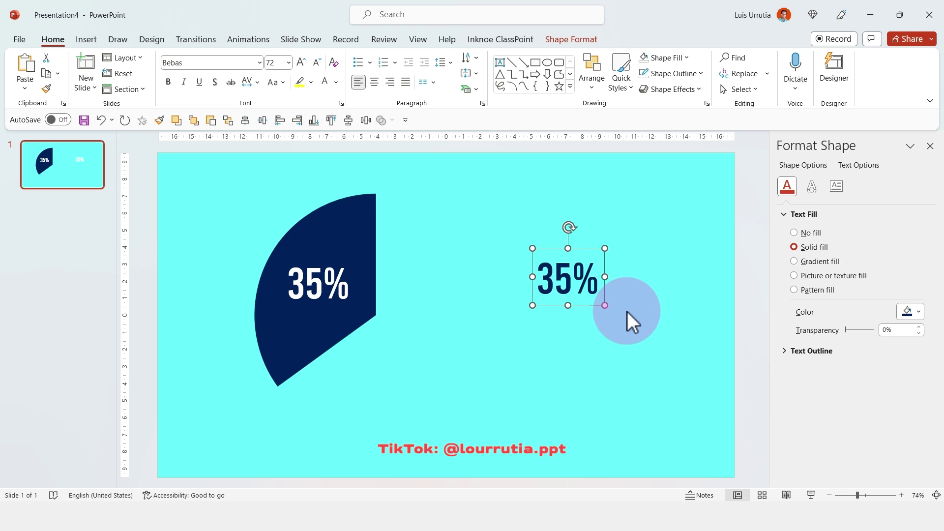
{"action": "double_click", "coordinate": [570, 284]}
{"action": "type", "text": "OF CAMPE"}
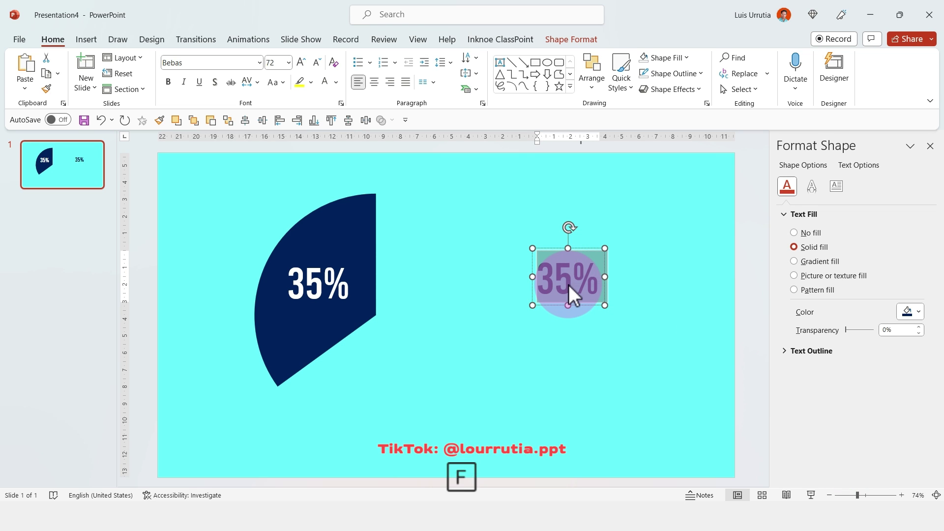
{"action": "type", "text": "RS"}
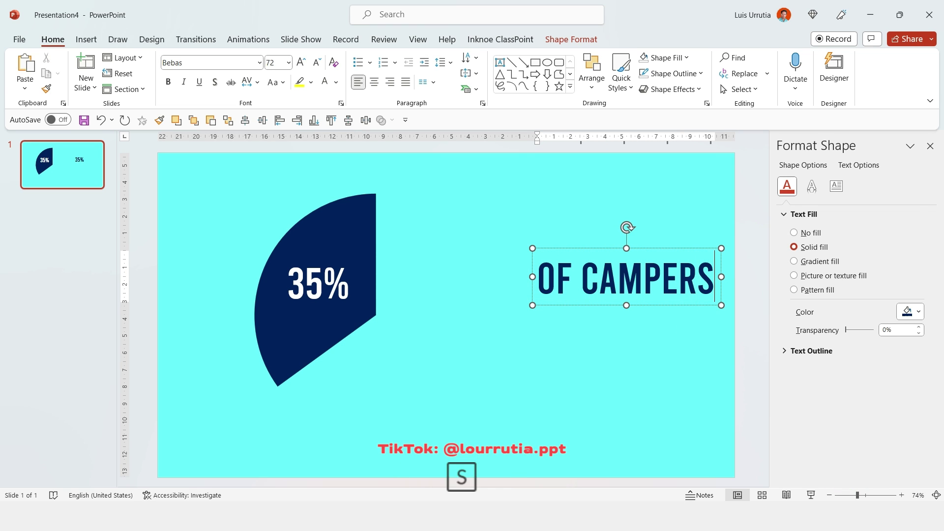
{"action": "left_click_drag", "start_coordinate": [655, 247], "coordinate": [598, 259]}
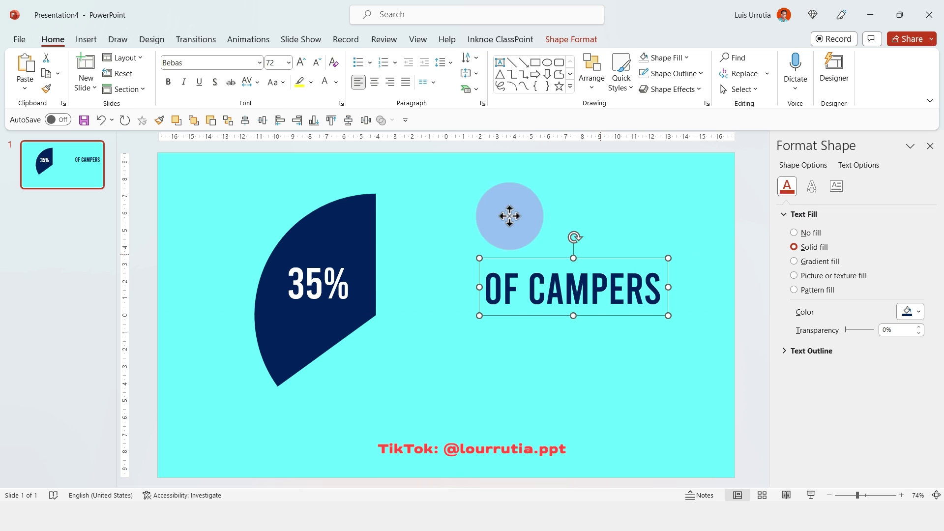
{"action": "left_click", "coordinate": [318, 62]}
{"action": "left_click", "coordinate": [318, 62]}
{"action": "left_click", "coordinate": [318, 62]}
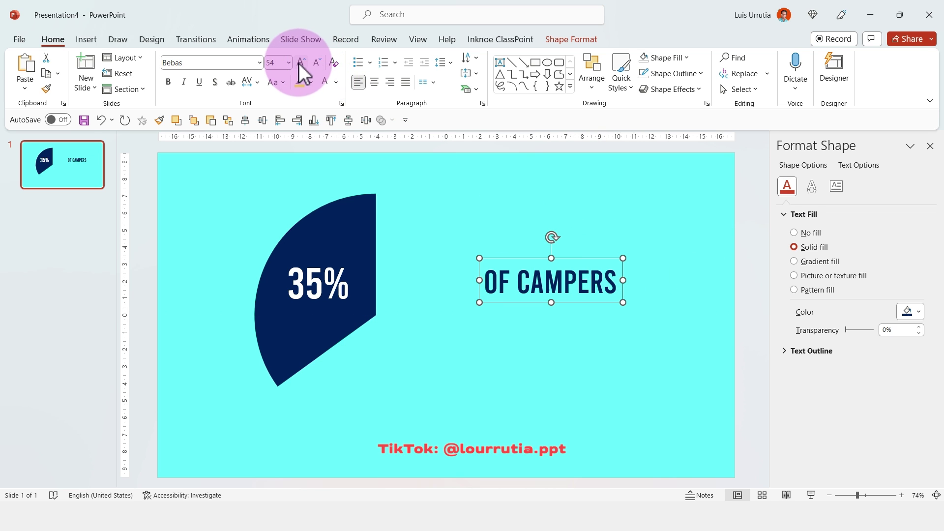
{"action": "left_click", "coordinate": [300, 63]}
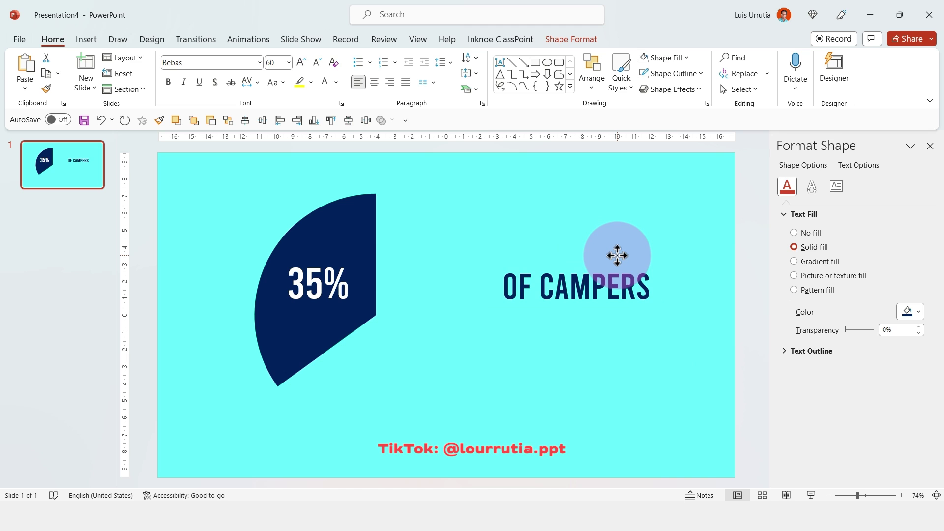
Duplicate the line as 'DON'T LIKE' below it, copy it again and nudge both upward
{"action": "left_click_drag", "start_coordinate": [609, 258], "coordinate": [610, 302]}
{"action": "triple_click", "coordinate": [597, 329]}
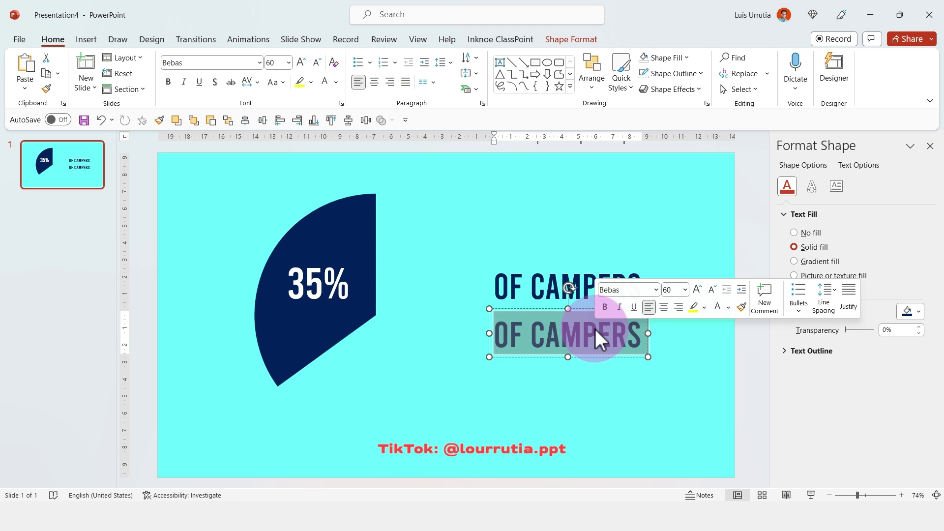
{"action": "type", "text": "DON'T LIKE"}
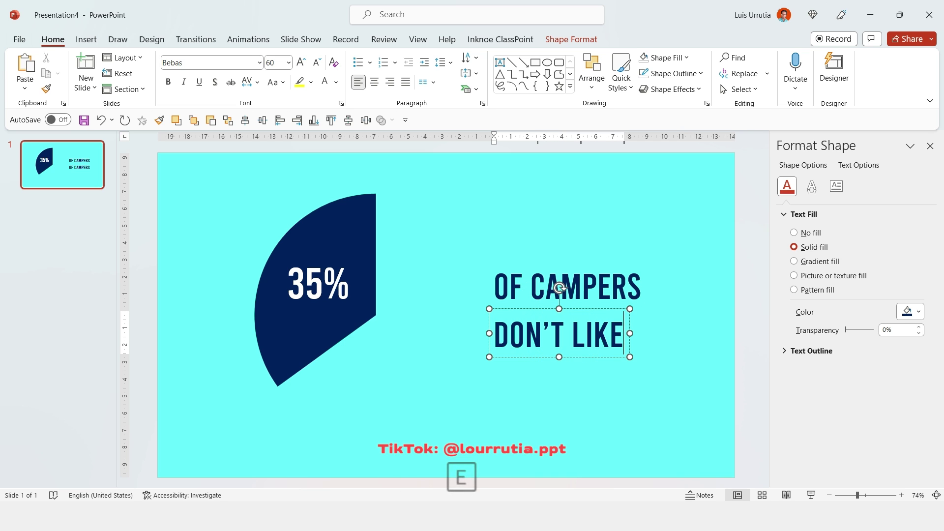
{"action": "left_click_drag", "start_coordinate": [586, 363], "coordinate": [597, 382]}
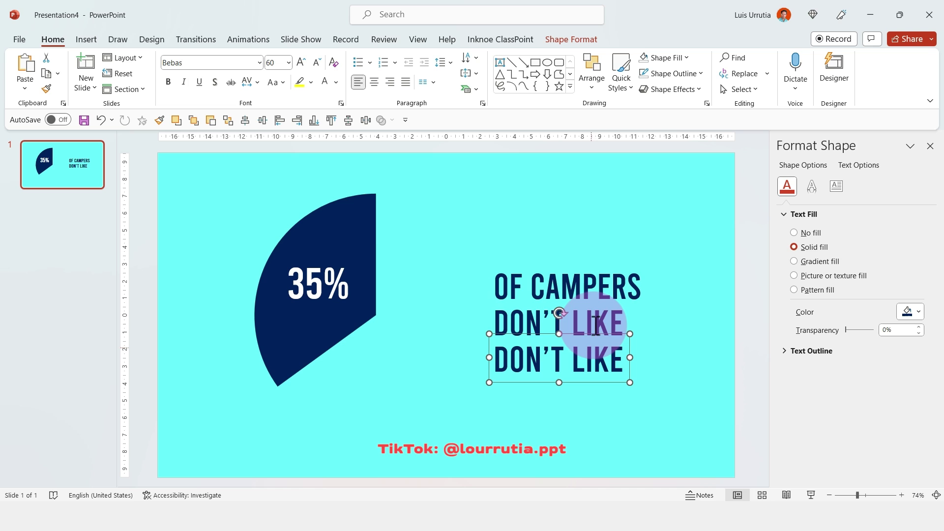
{"action": "key", "text": "Up"}
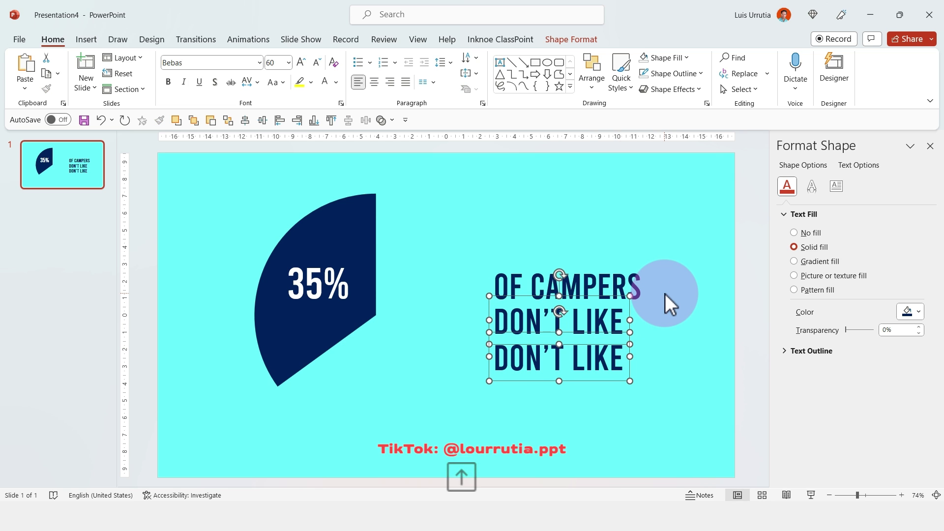
{"action": "left_click_drag", "start_coordinate": [675, 438], "coordinate": [459, 314]}
{"action": "key", "text": "Up"}
{"action": "key", "text": "Up"}
{"action": "key", "text": "Up"}
Change the lowest line to 'SMORE'S*' and colour it orange
{"action": "left_click", "coordinate": [524, 355]}
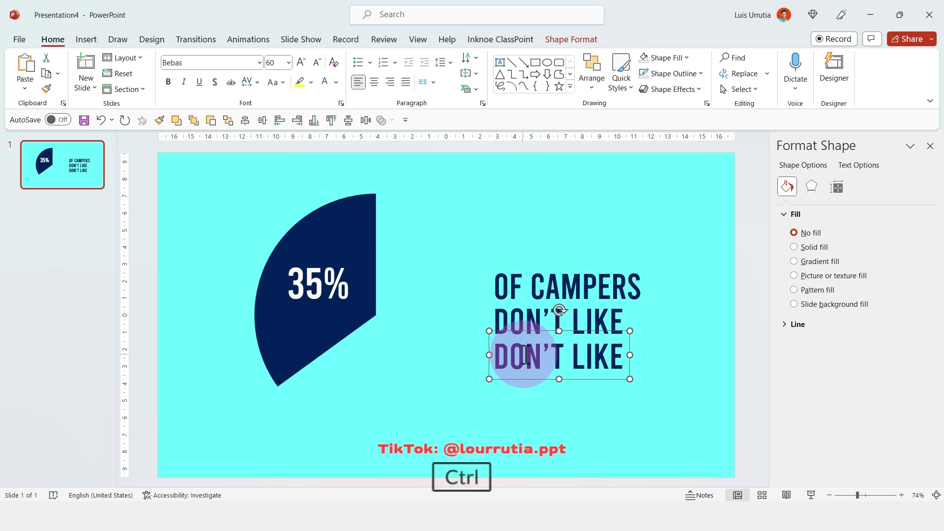
{"action": "key", "text": "ctrl+a"}
{"action": "type", "text": "SMORE'S"}
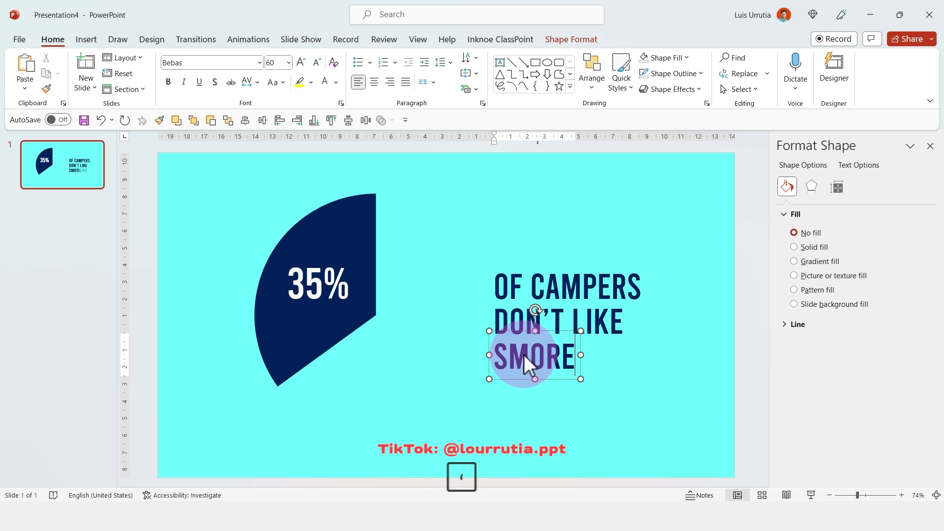
{"action": "key", "text": "ctrl+a"}
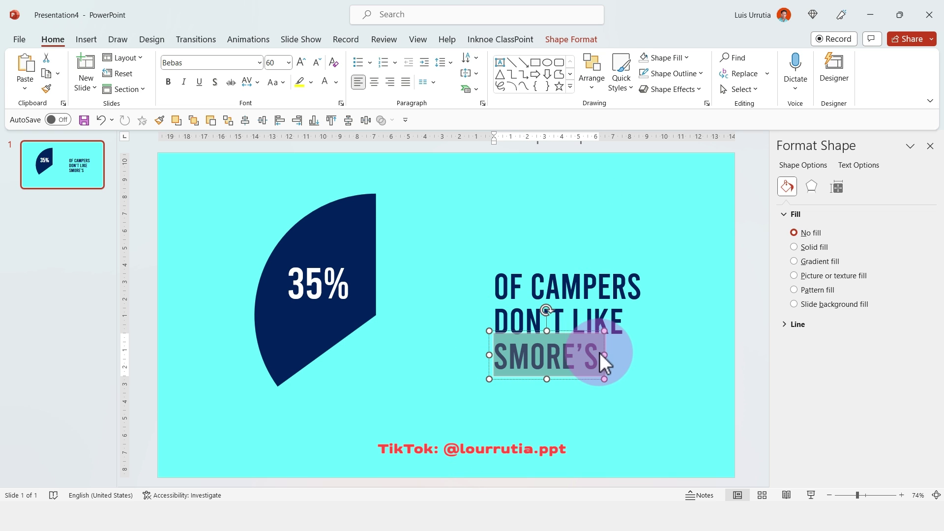
{"action": "left_click", "coordinate": [599, 353]}
{"action": "type", "text": "*"}
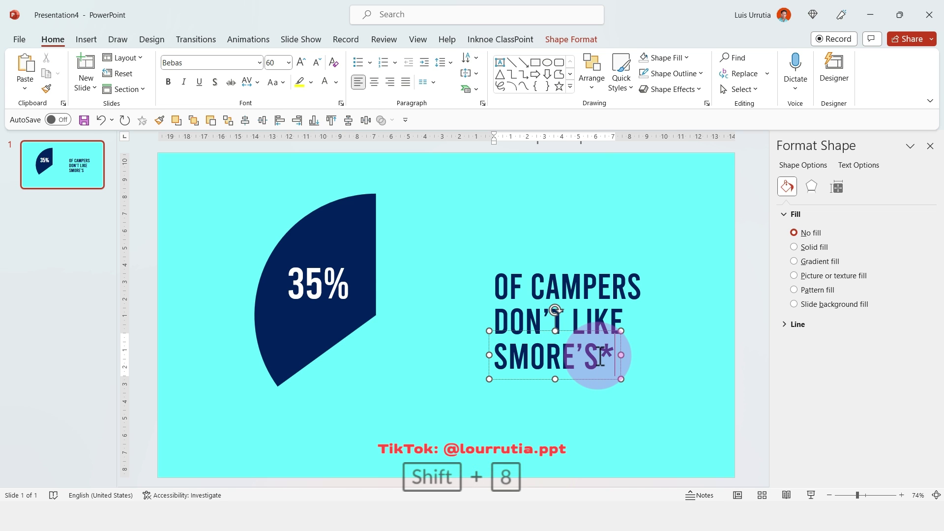
{"action": "key", "text": "ctrl+a"}
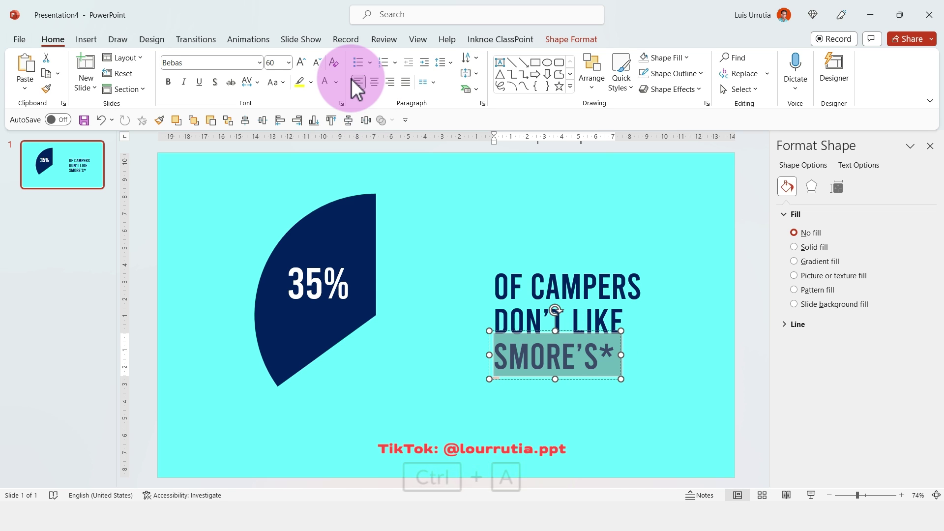
{"action": "left_click", "coordinate": [339, 85]}
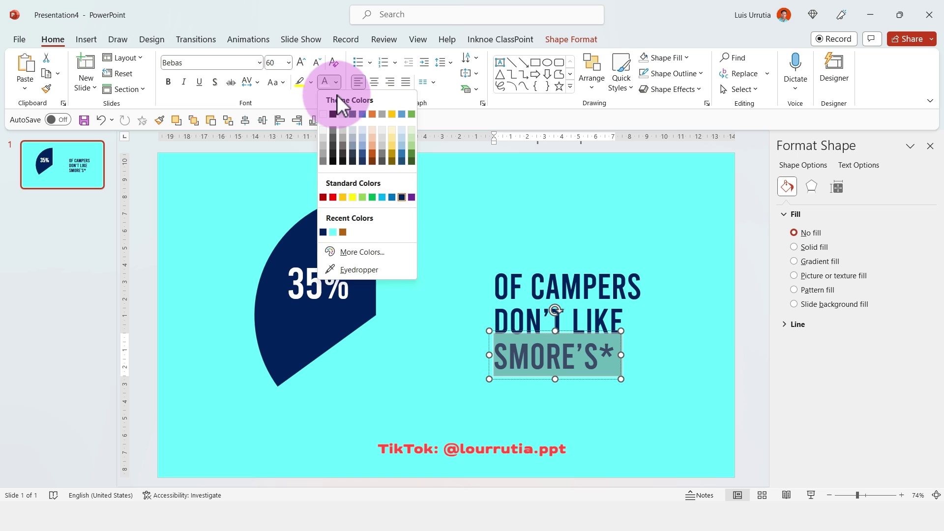
{"action": "left_click", "coordinate": [344, 236]}
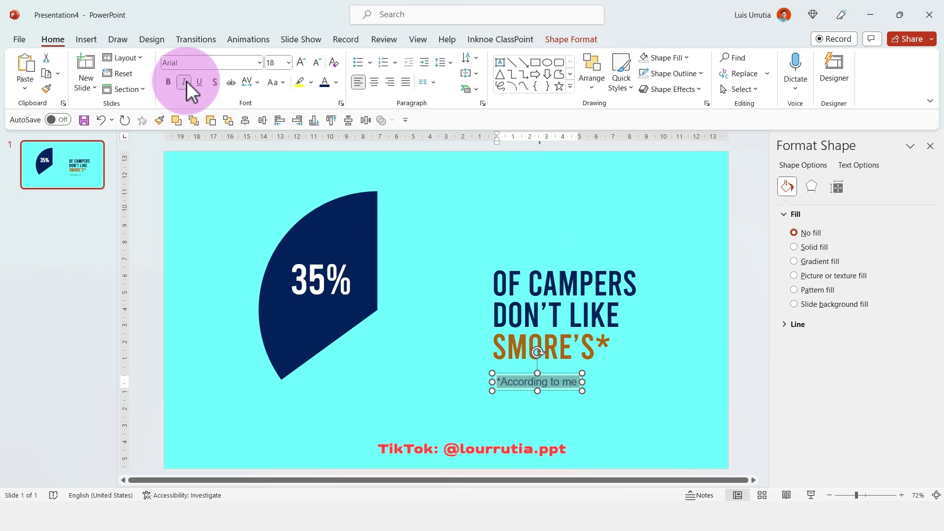
Italicise the '*According to me' footnote, shrink it, and move it below the headline
{"action": "left_click", "coordinate": [184, 82]}
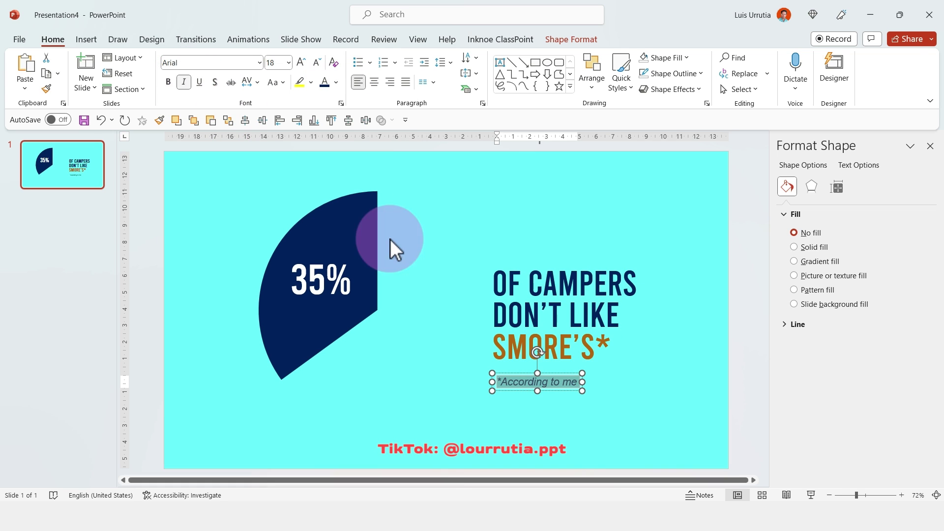
{"action": "left_click", "coordinate": [315, 59]}
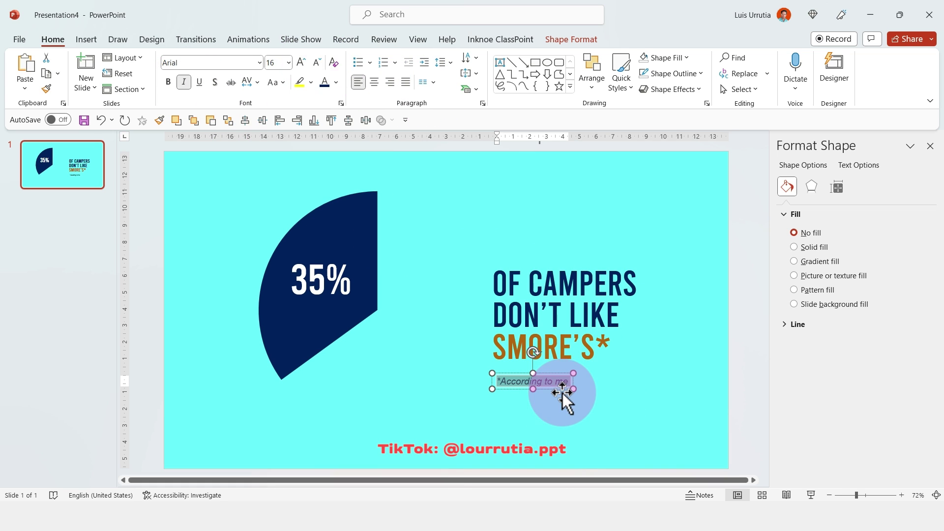
{"action": "left_click_drag", "start_coordinate": [560, 387], "coordinate": [560, 404]}
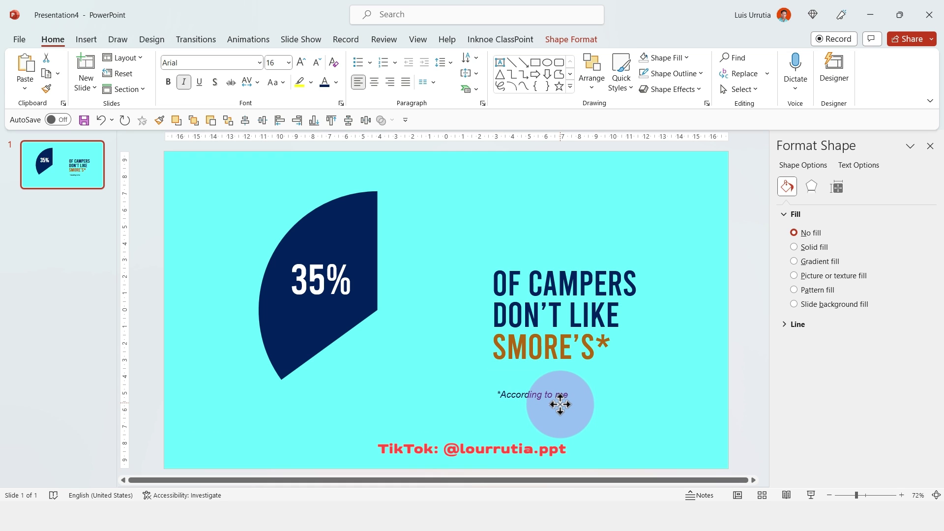
{"action": "left_click", "coordinate": [674, 390]}
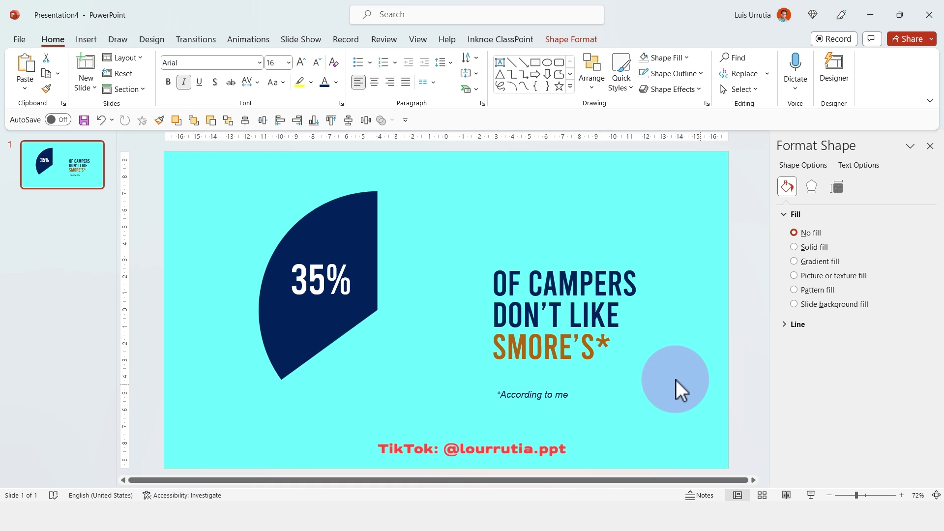
Draw a circle over the 35% wedge and remove its outline
{"action": "left_click", "coordinate": [548, 61]}
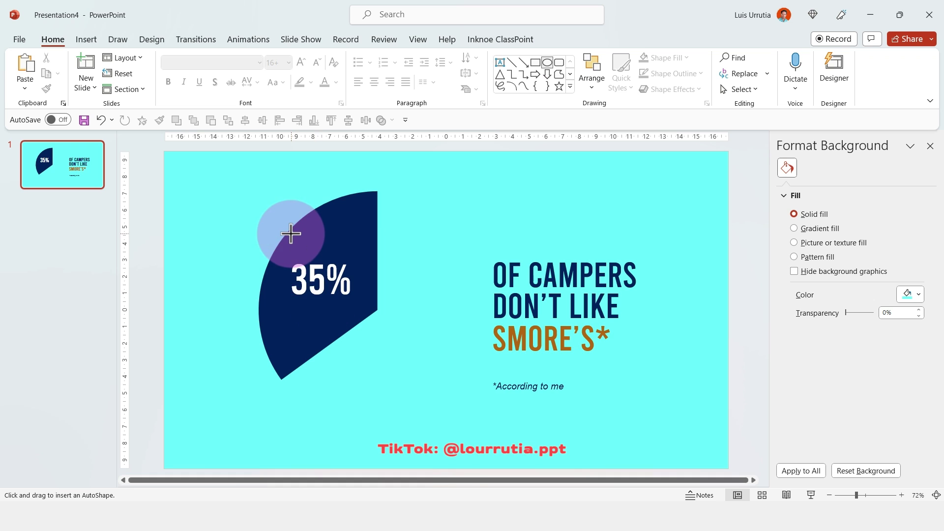
{"action": "mouse_move", "coordinate": [291, 234]}
{"action": "left_mouse_down"}
{"action": "mouse_move", "coordinate": [430, 439]}
{"action": "mouse_move", "coordinate": [422, 410]}
{"action": "left_mouse_up"}
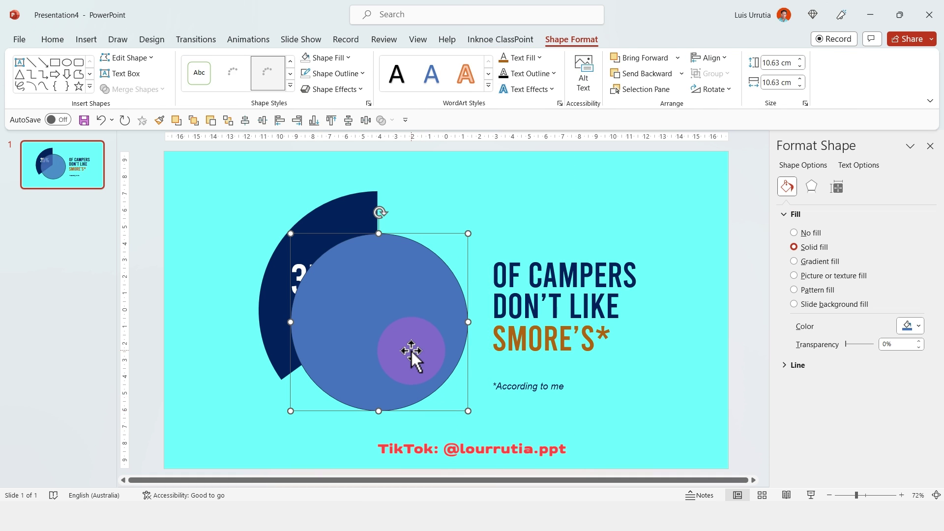
{"action": "left_click_drag", "start_coordinate": [412, 350], "coordinate": [406, 336]}
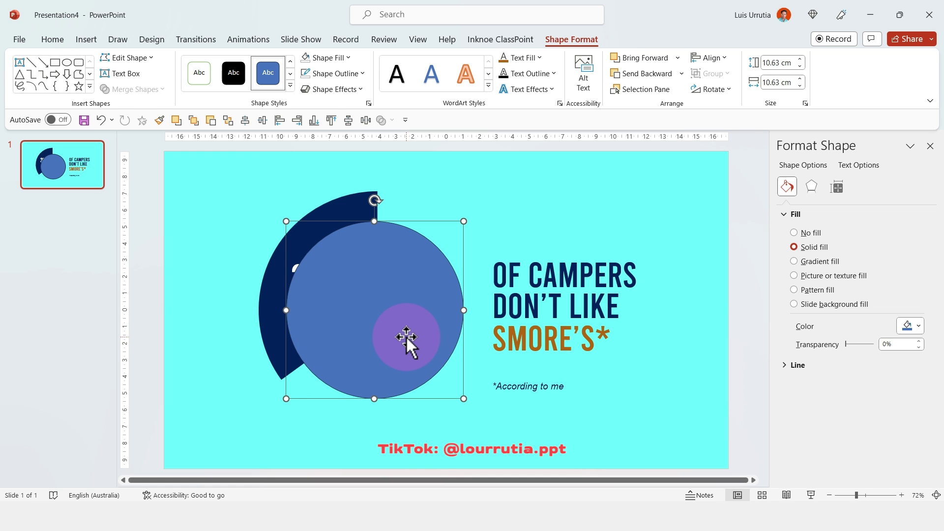
{"action": "left_click", "coordinate": [783, 366]}
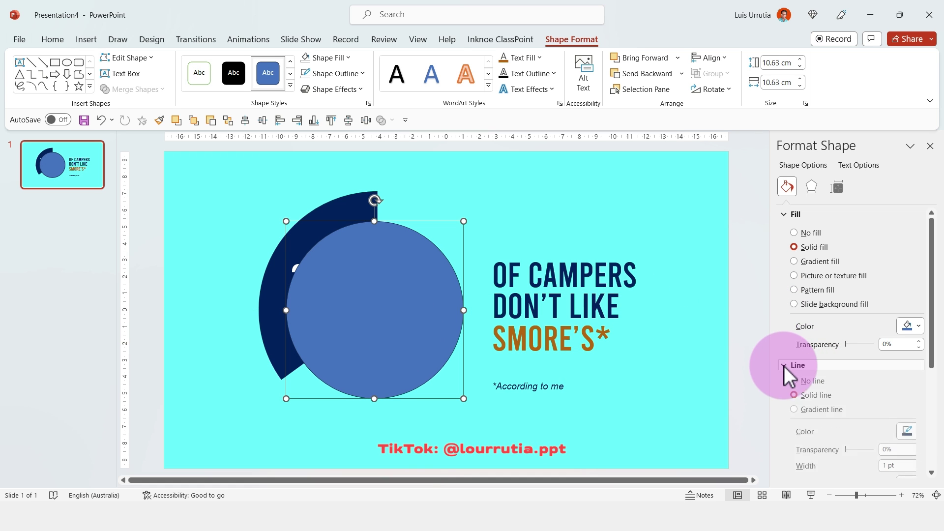
Copy the Unsplash desert tent photo from the browser
{"action": "key", "text": "alt+Tab"}
{"action": "scroll", "coordinate": [827, 256], "scroll_direction": "down", "scroll_amount": 2}
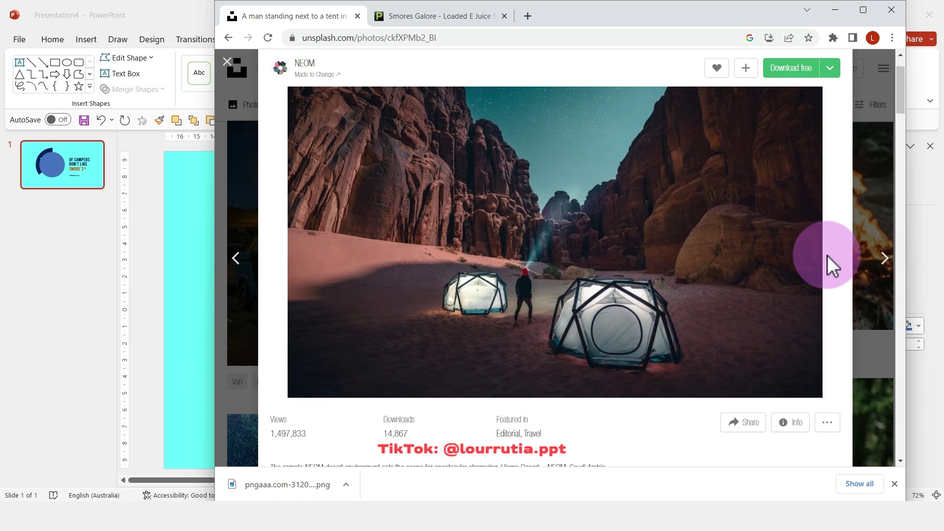
{"action": "scroll", "coordinate": [827, 255], "scroll_direction": "up", "scroll_amount": 2}
{"action": "right_click", "coordinate": [594, 293]}
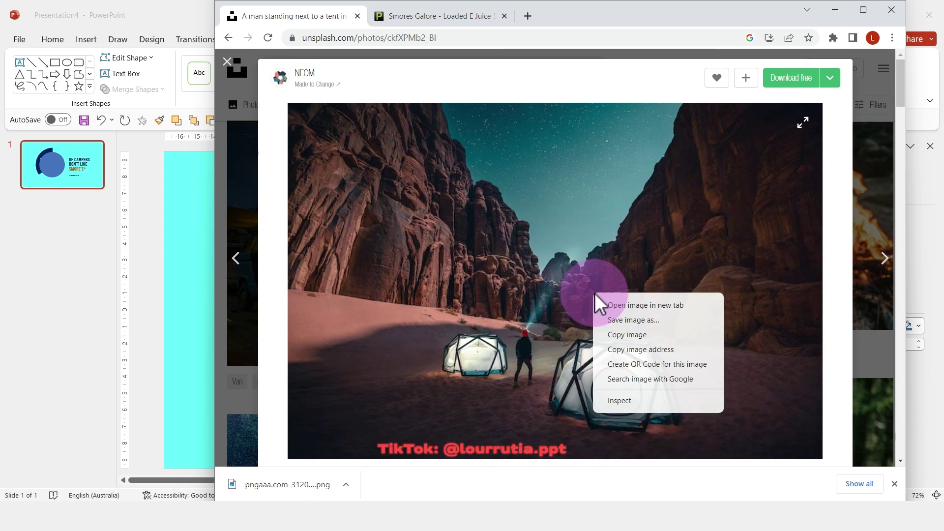
{"action": "left_click", "coordinate": [618, 334]}
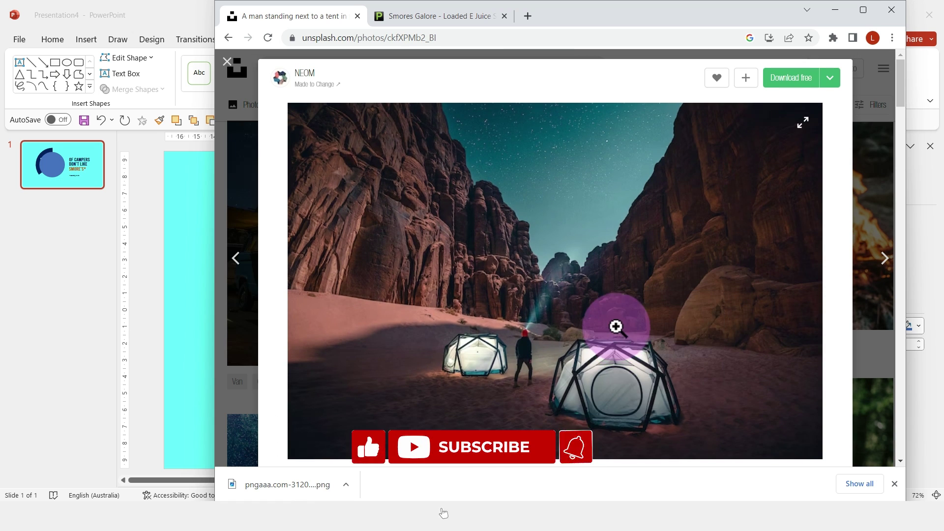
Fill the circle with the copied tent photo and crop it to reposition and enlarge the image
{"action": "left_click", "coordinate": [835, 18]}
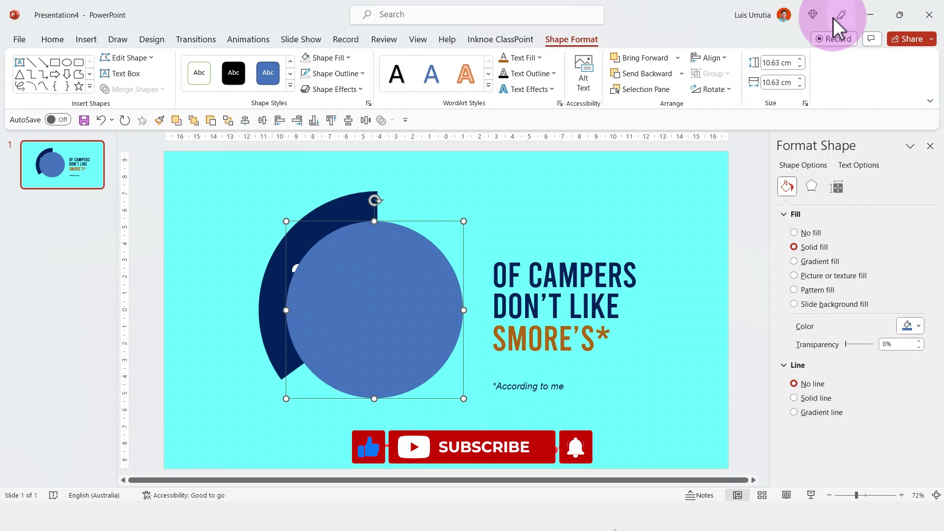
{"action": "left_click", "coordinate": [830, 276]}
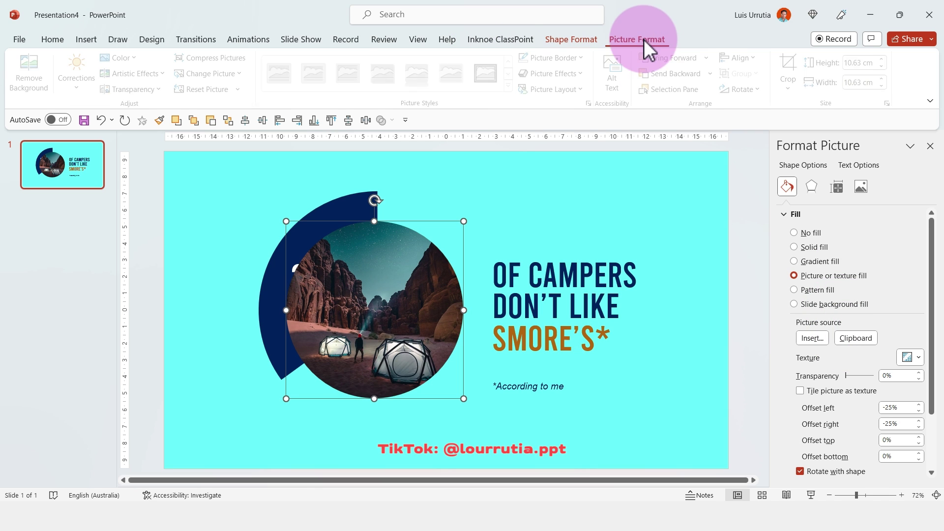
{"action": "left_click", "coordinate": [787, 68]}
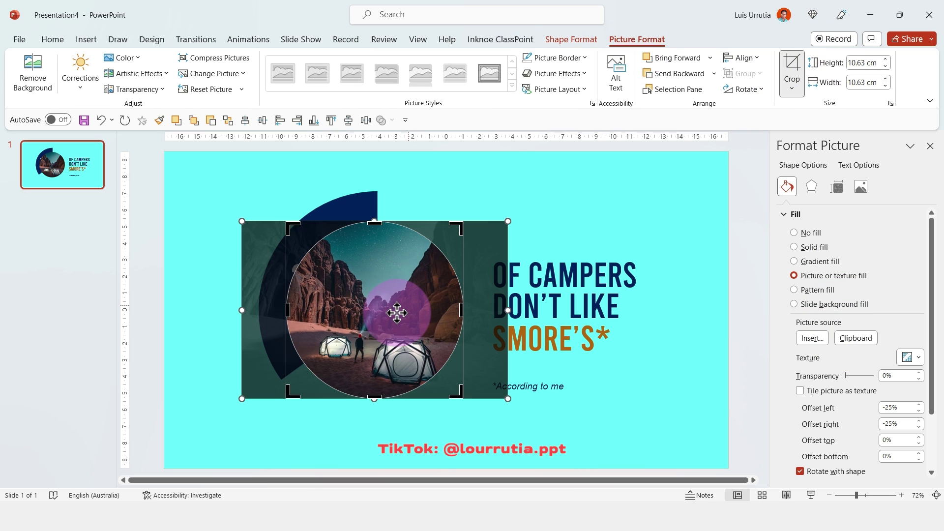
{"action": "left_click_drag", "start_coordinate": [397, 313], "coordinate": [396, 312]}
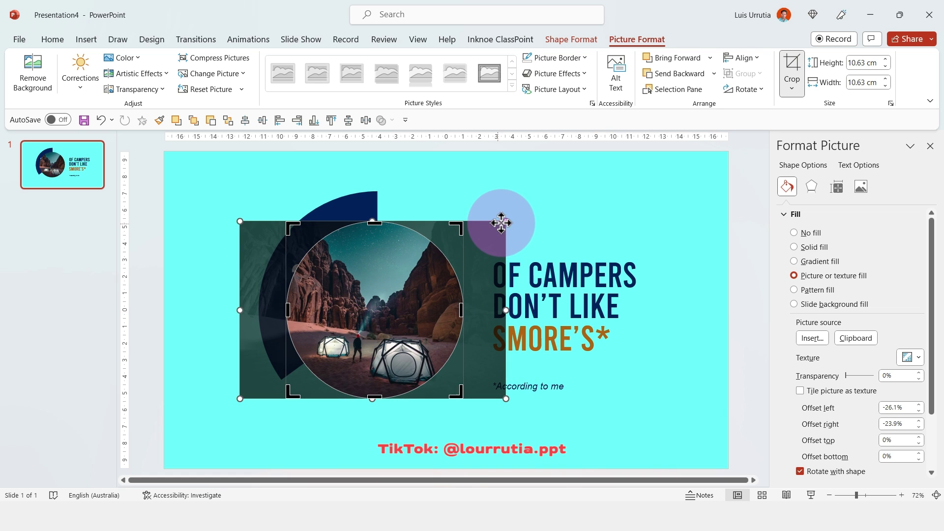
{"action": "left_click_drag", "start_coordinate": [509, 221], "coordinate": [532, 199]}
{"action": "left_click_drag", "start_coordinate": [449, 274], "coordinate": [422, 312]}
{"action": "left_click", "coordinate": [628, 213]}
Send the photo circle to the back, behind the navy 35% wedge
{"action": "left_click", "coordinate": [439, 268]}
{"action": "right_click", "coordinate": [440, 268]}
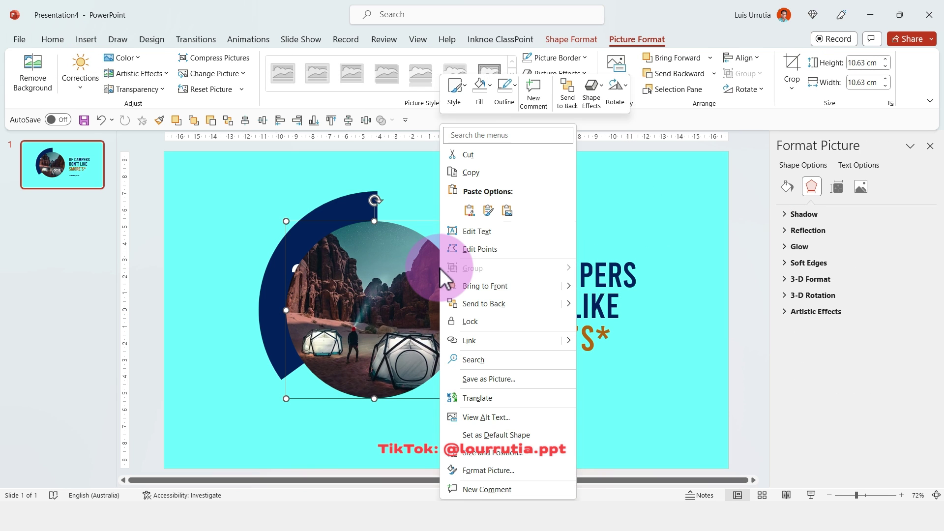
{"action": "left_click", "coordinate": [494, 303]}
{"action": "left_click", "coordinate": [523, 197]}
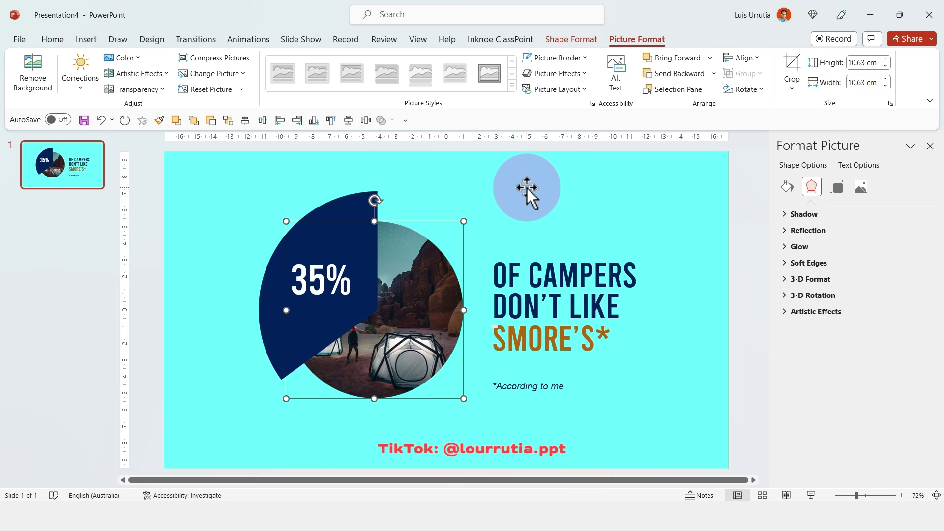
{"action": "left_click", "coordinate": [691, 182]}
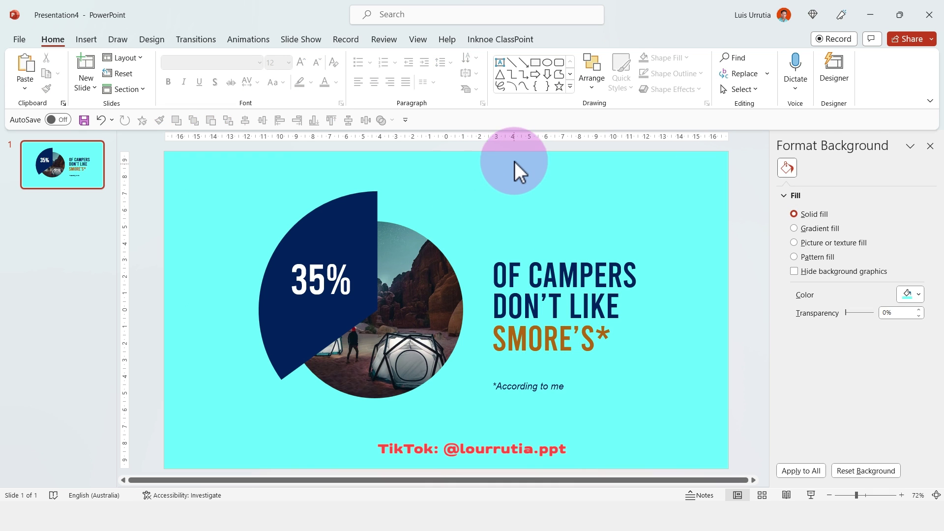
Select only the chart and photo circle, then apply Align Center and Align Middle
{"action": "left_click_drag", "start_coordinate": [338, 344], "coordinate": [102, 442]}
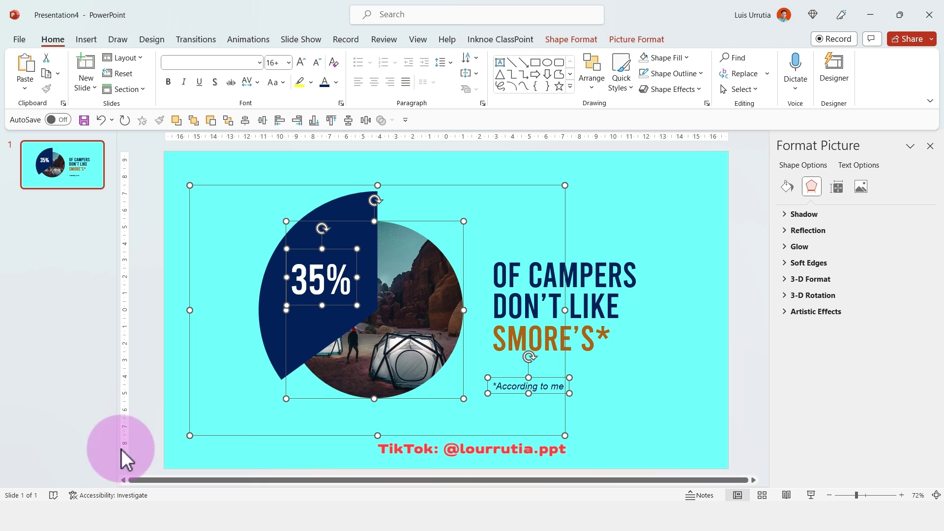
{"action": "left_click", "coordinate": [569, 385], "text": "shift"}
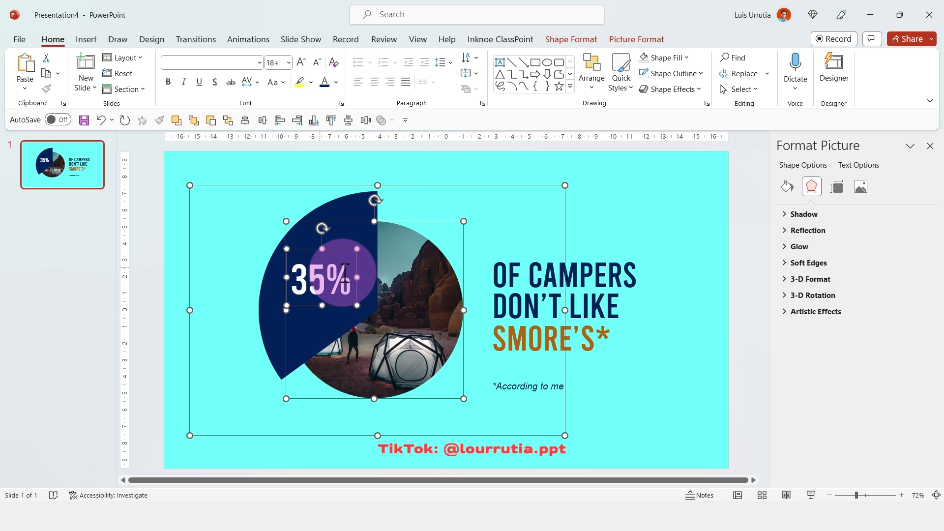
{"action": "left_click", "coordinate": [358, 250], "text": "shift"}
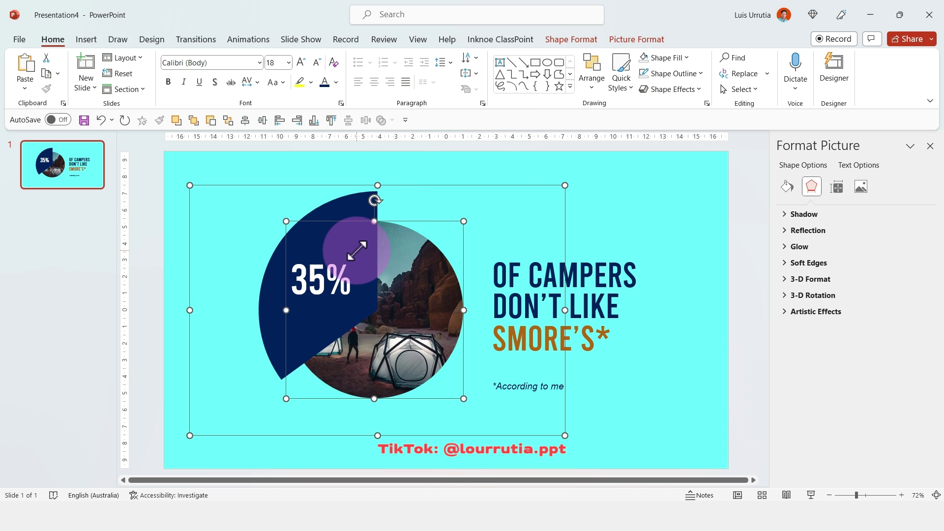
{"action": "left_click", "coordinate": [570, 42]}
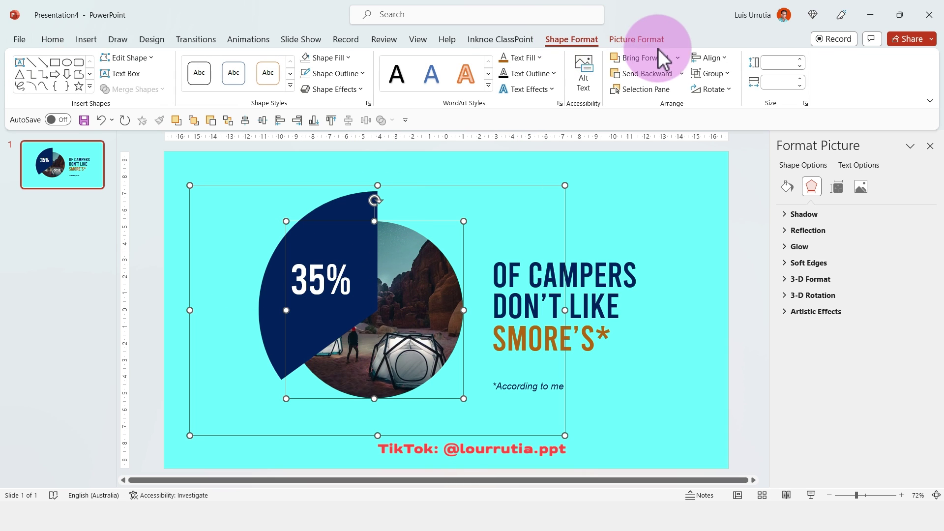
{"action": "left_click", "coordinate": [727, 57]}
{"action": "left_click", "coordinate": [726, 96]}
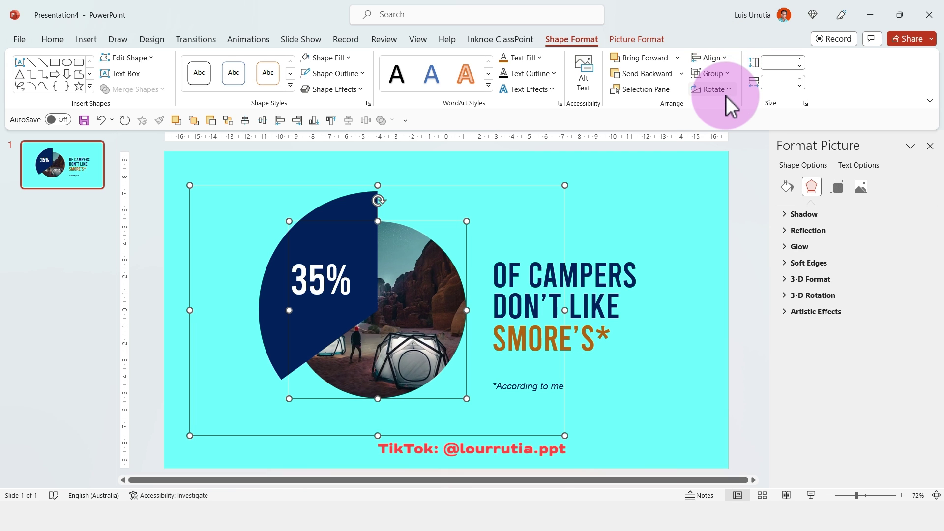
{"action": "left_click", "coordinate": [712, 57]}
{"action": "left_click", "coordinate": [721, 143]}
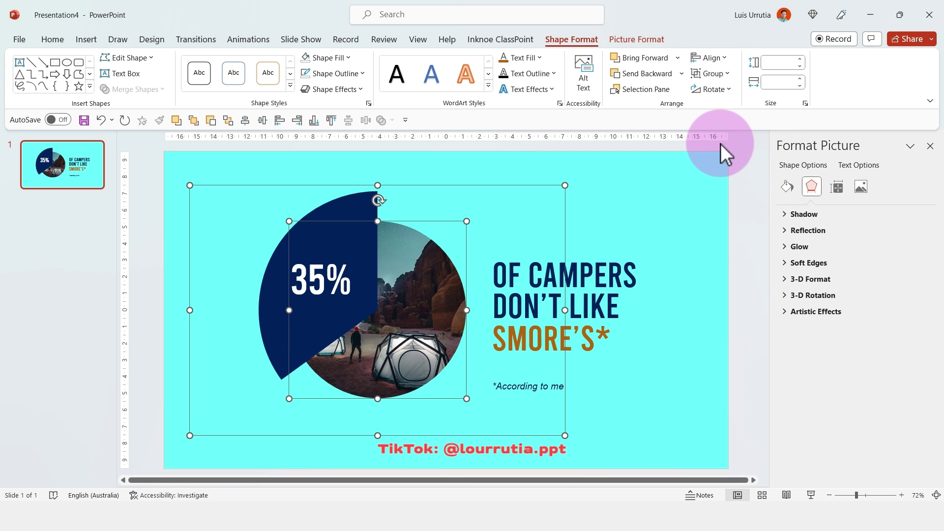
Drag-select the chart, photo circle and 35% text together
{"action": "left_click", "coordinate": [626, 161]}
{"action": "left_click_drag", "start_coordinate": [513, 149], "coordinate": [162, 506]}
{"action": "left_click_drag", "start_coordinate": [162, 474], "coordinate": [249, 465]}
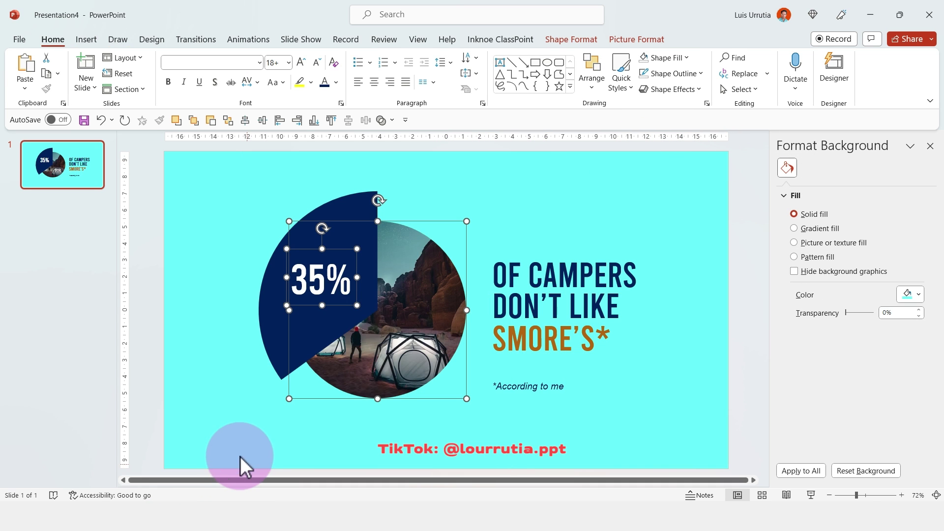
Reframe the desert photo inside the circle so the tents and hiker show beside the 35% wedge
{"action": "left_click", "coordinate": [358, 251], "text": "shift"}
{"action": "left_click", "coordinate": [787, 187]}
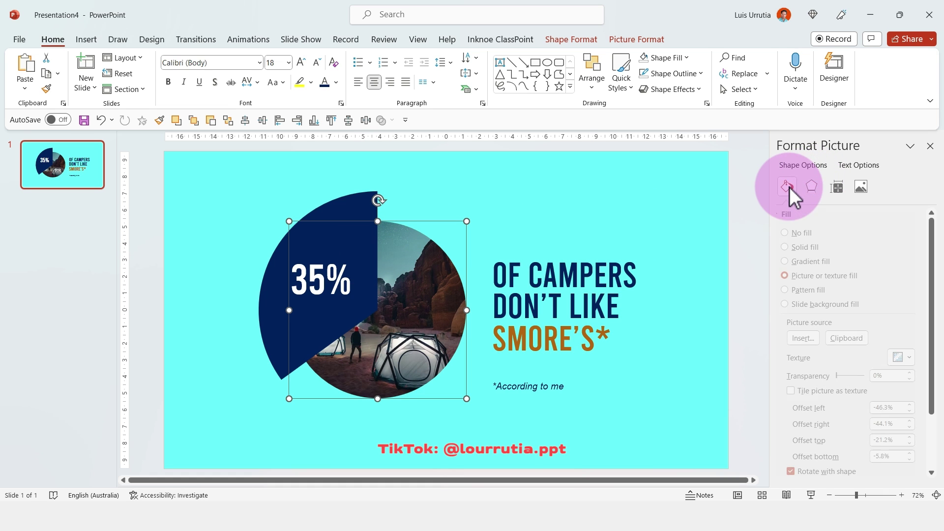
{"action": "left_click", "coordinate": [631, 39]}
{"action": "left_click", "coordinate": [792, 69]}
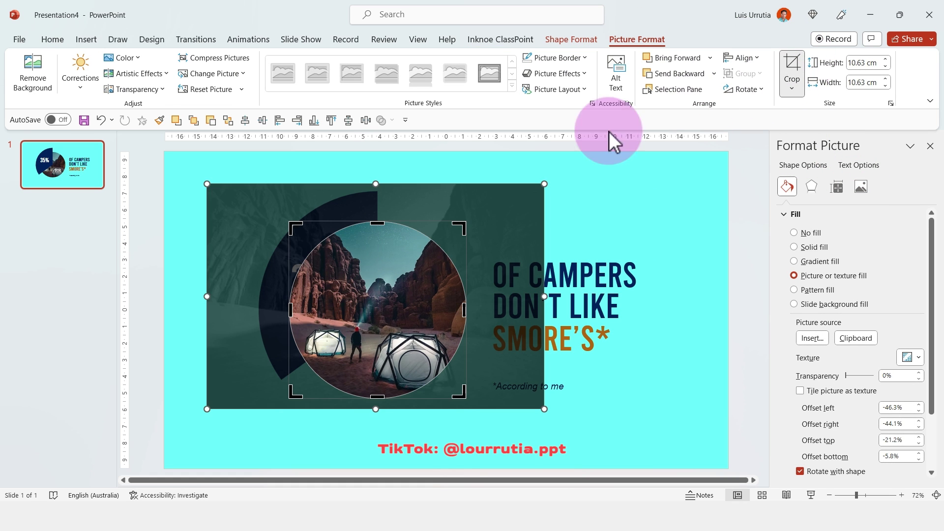
{"action": "left_click_drag", "start_coordinate": [390, 331], "coordinate": [424, 326]}
{"action": "left_click", "coordinate": [677, 243]}
{"action": "left_click", "coordinate": [718, 195]}
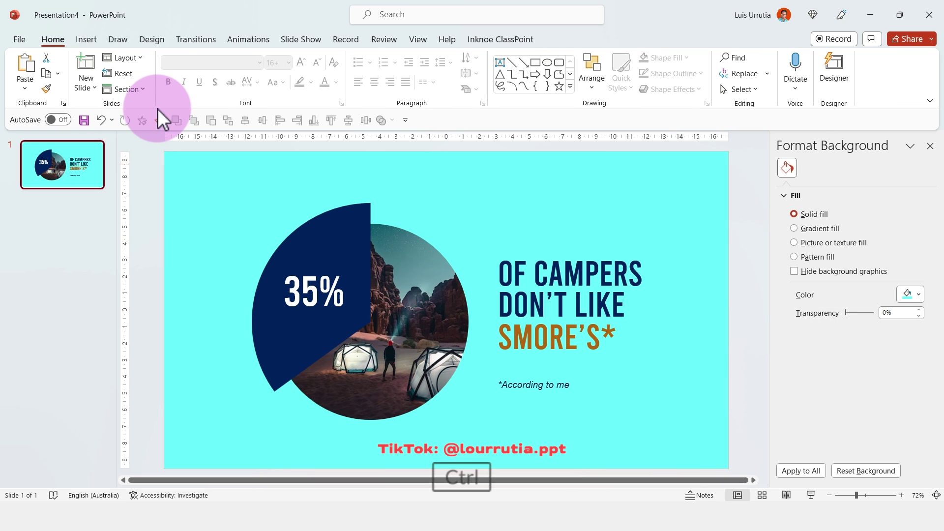
Add a blank second slide with a dark navy background
{"action": "right_click", "coordinate": [76, 205]}
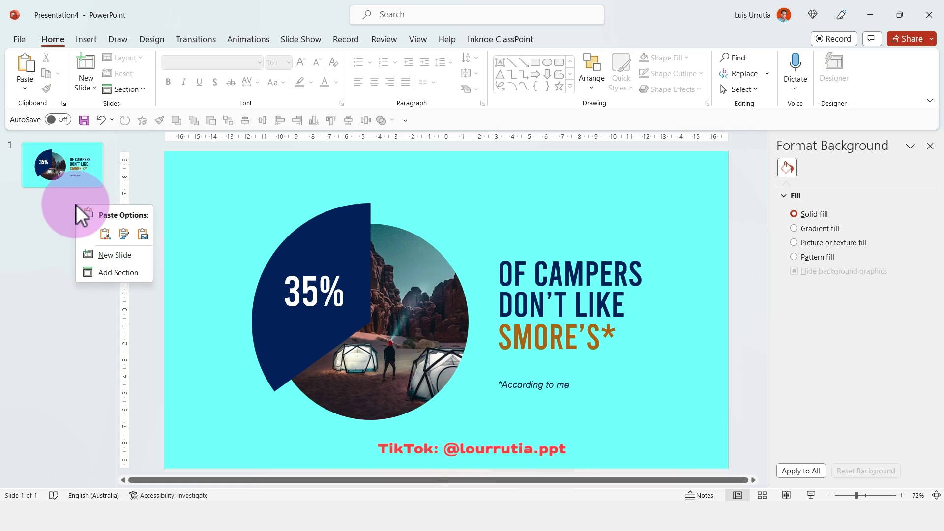
{"action": "left_click", "coordinate": [99, 251]}
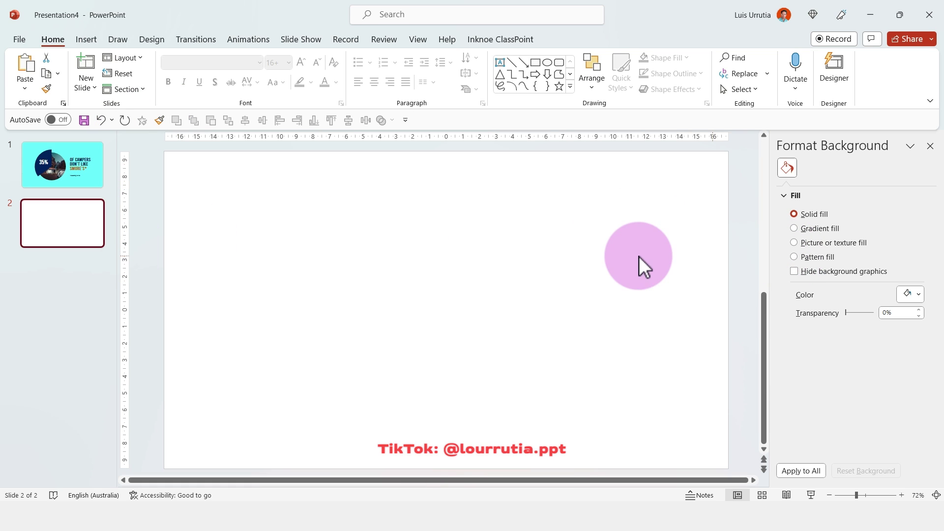
{"action": "left_click", "coordinate": [911, 295]}
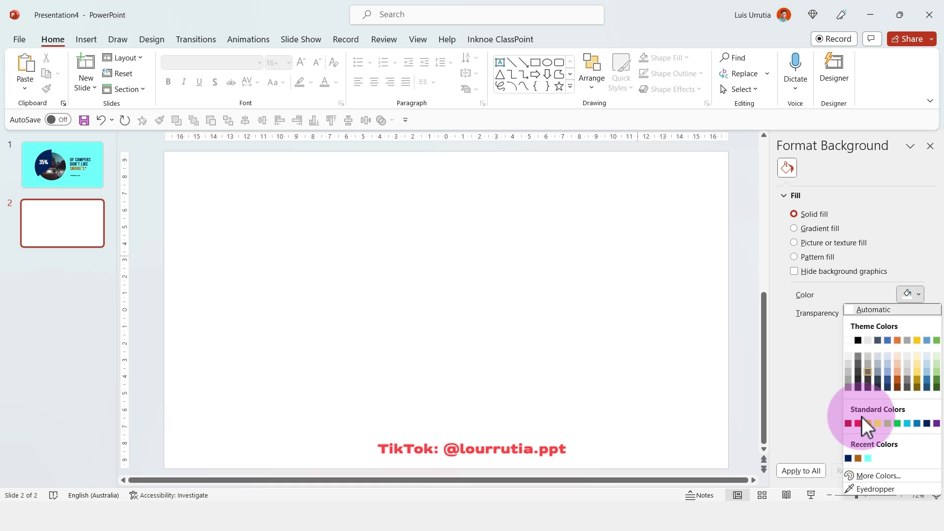
{"action": "left_click", "coordinate": [848, 458]}
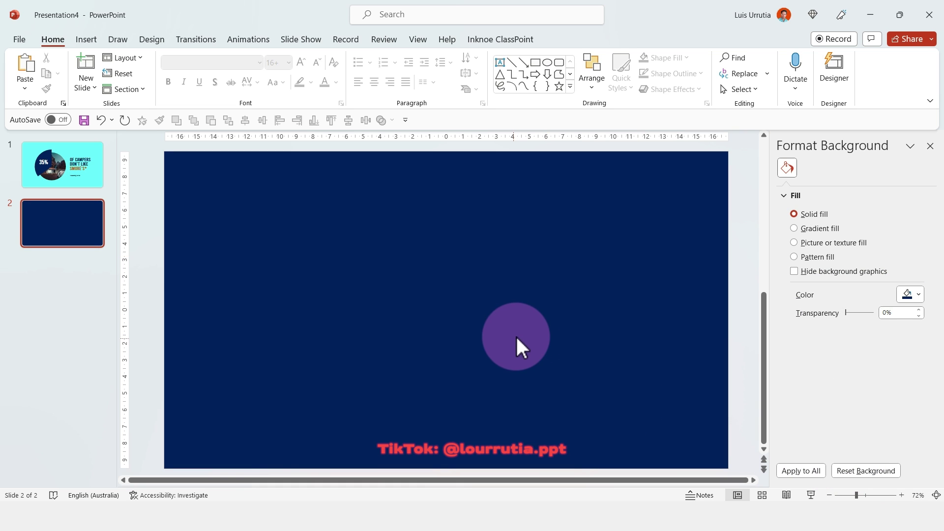
Copy the 35% text box from slide 1 onto slide 2, enlarge it, and move it up-left
{"action": "left_click", "coordinate": [60, 163]}
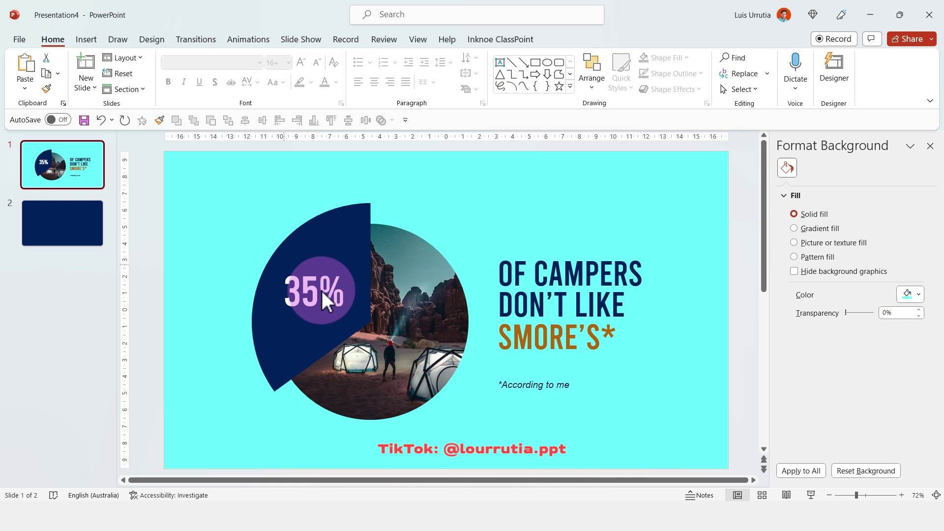
{"action": "left_click", "coordinate": [338, 271]}
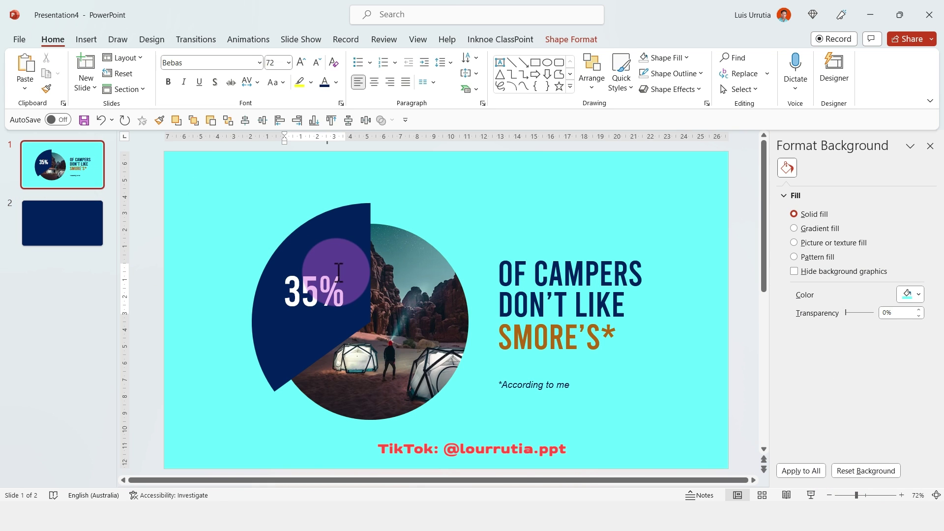
{"action": "key", "text": "ctrl+c"}
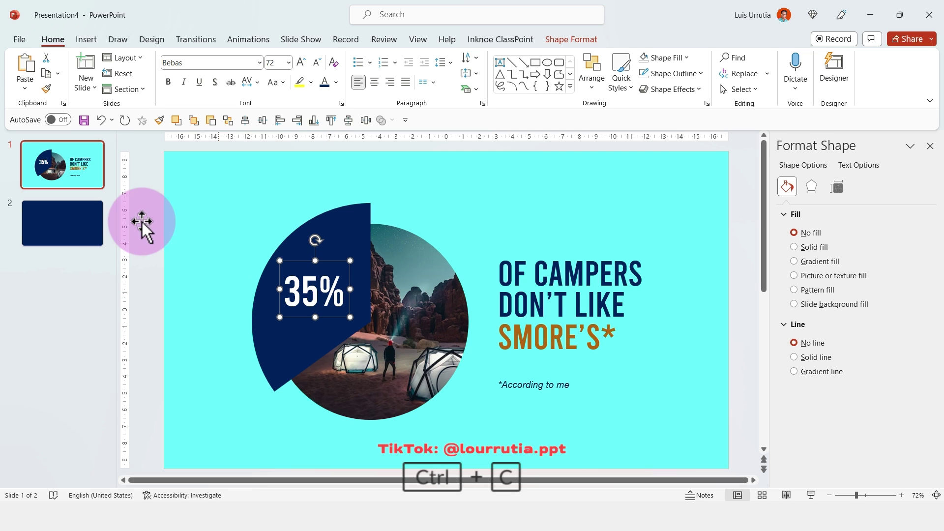
{"action": "left_click", "coordinate": [92, 217]}
{"action": "key", "text": "ctrl+v"}
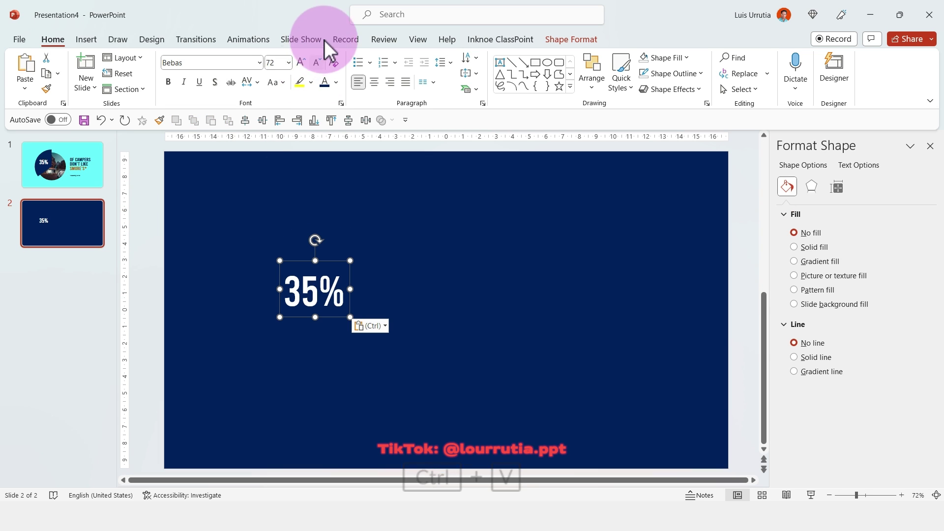
{"action": "left_click", "coordinate": [302, 63]}
{"action": "left_click", "coordinate": [302, 63]}
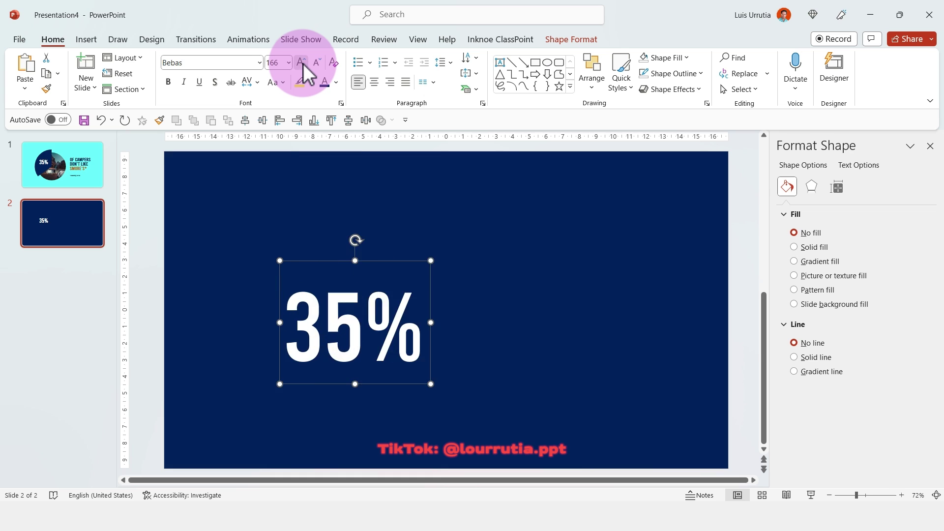
{"action": "left_click", "coordinate": [301, 62]}
{"action": "left_click", "coordinate": [302, 63]}
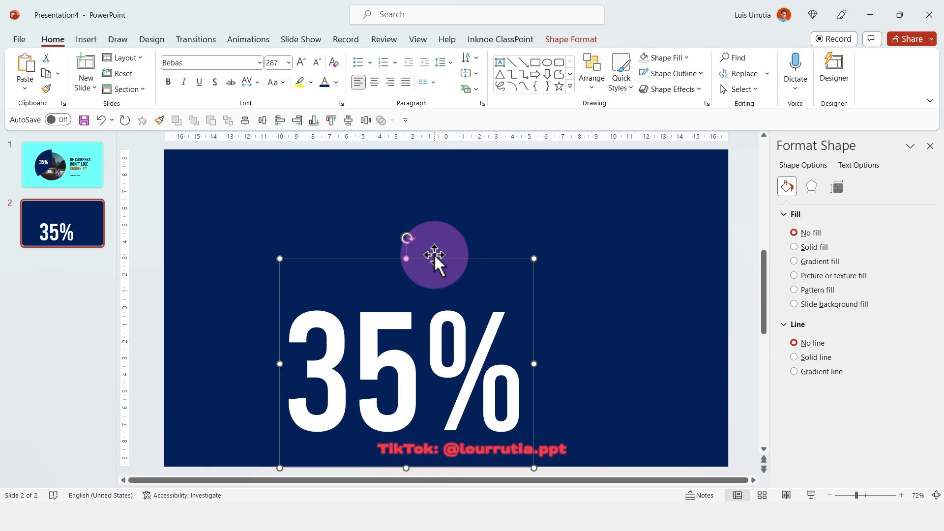
{"action": "left_click_drag", "start_coordinate": [432, 257], "coordinate": [392, 201]}
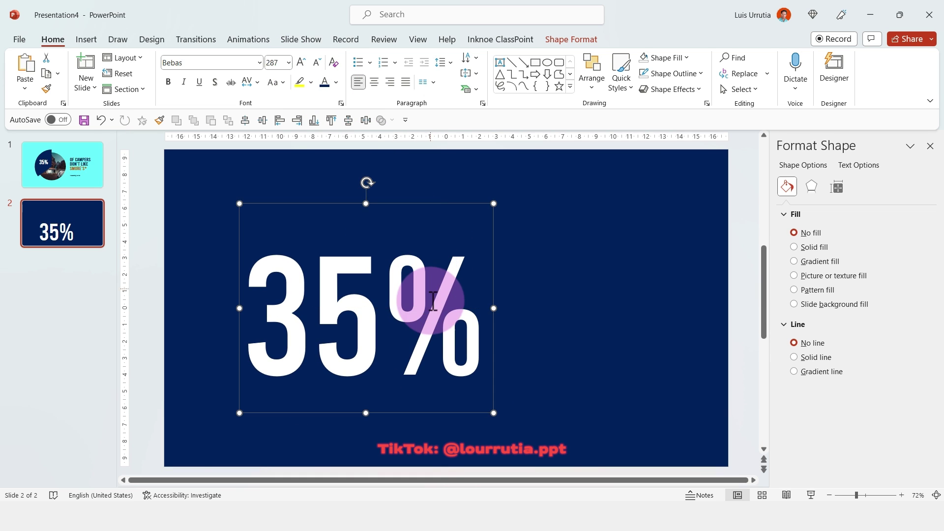
Split the % into its own smaller text box placed as a superscript after 35
{"action": "left_click_drag", "start_coordinate": [393, 294], "coordinate": [472, 302]}
{"action": "key", "text": "ctrl+x"}
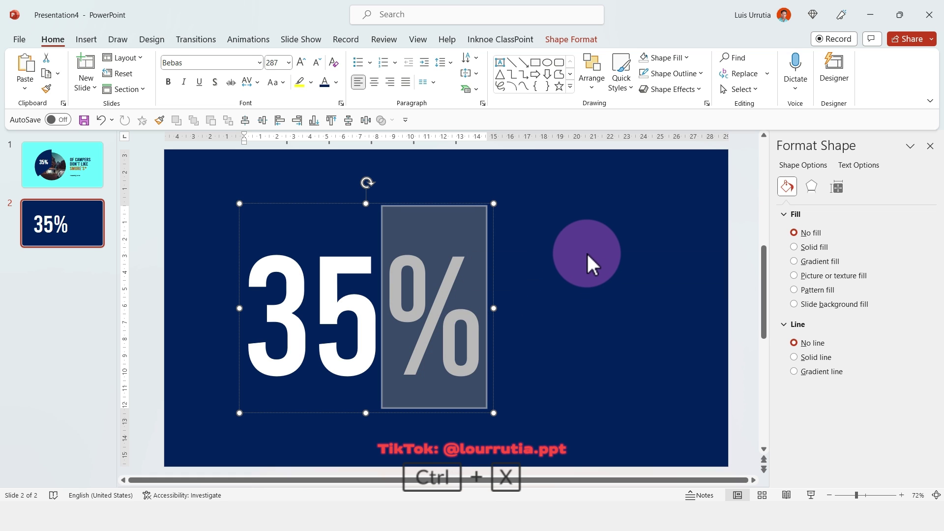
{"action": "left_click", "coordinate": [585, 242]}
{"action": "key", "text": "ctrl+v"}
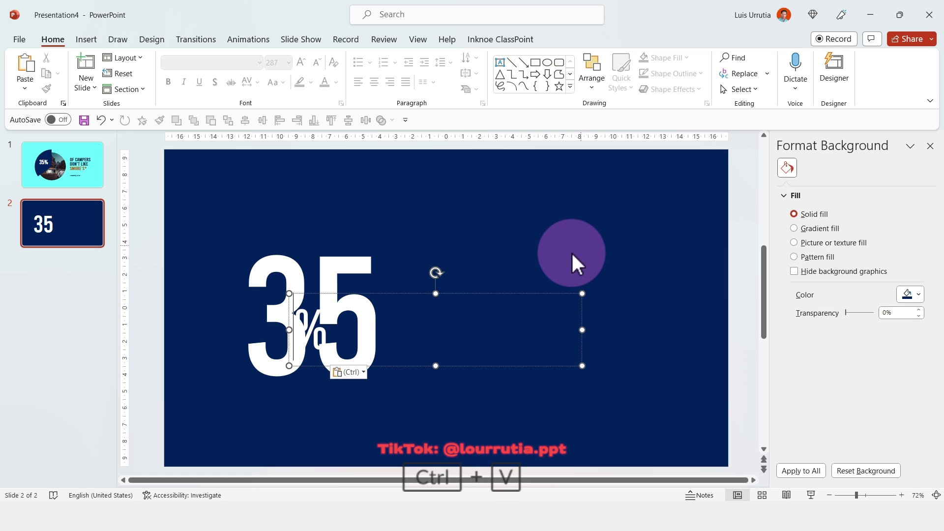
{"action": "left_click_drag", "start_coordinate": [444, 291], "coordinate": [537, 246]}
{"action": "left_click", "coordinate": [300, 66]}
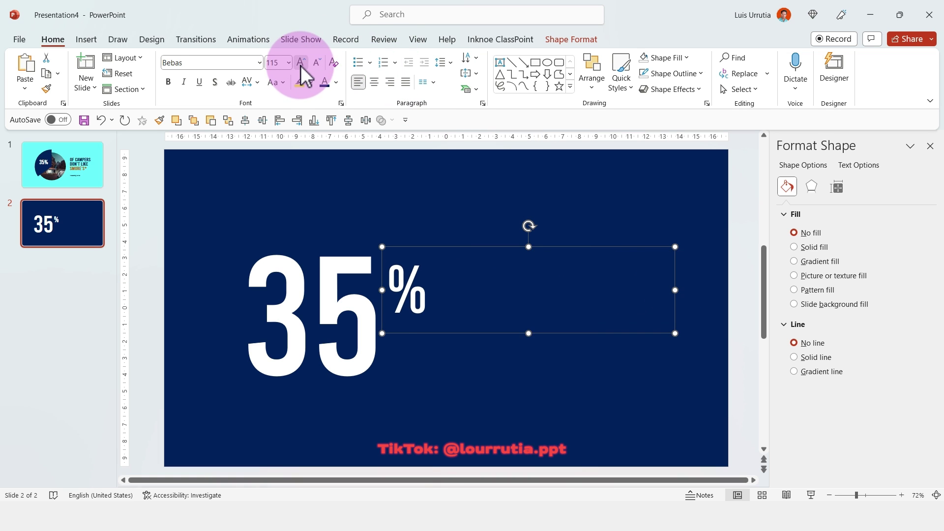
{"action": "left_click", "coordinate": [300, 66]}
{"action": "left_click", "coordinate": [300, 66]}
{"action": "left_click", "coordinate": [300, 66]}
{"action": "left_click_drag", "start_coordinate": [675, 319], "coordinate": [464, 319]}
{"action": "left_click", "coordinate": [317, 62]}
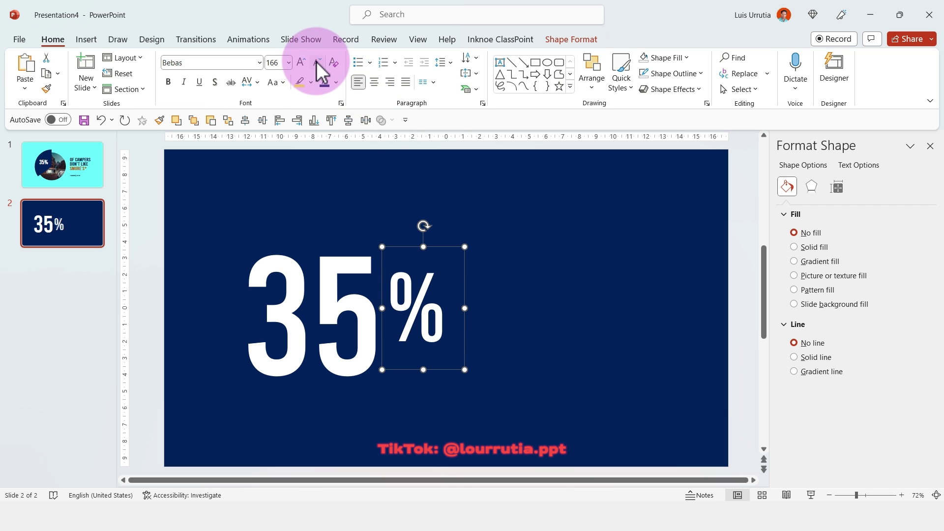
{"action": "left_click", "coordinate": [317, 63]}
Draw a full-slide rectangle and Combine it with the 35 and % boxes to cut out the numbers
{"action": "key", "text": "shift"}
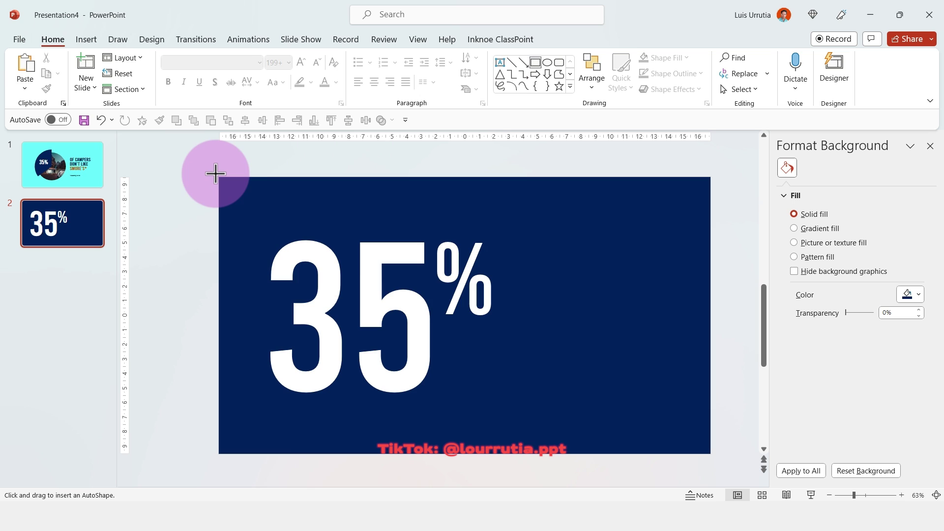
{"action": "left_click_drag", "start_coordinate": [216, 173], "coordinate": [715, 457]}
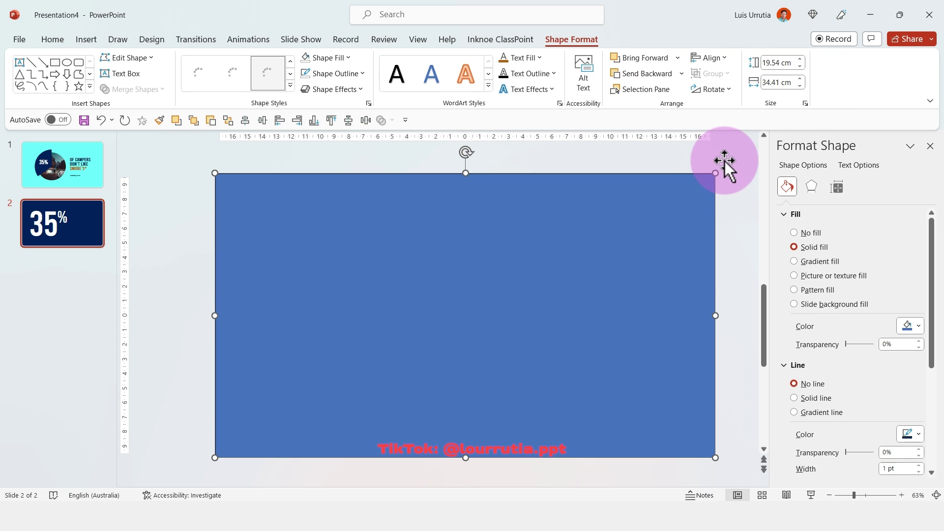
{"action": "left_click", "coordinate": [750, 182]}
{"action": "left_click_drag", "start_coordinate": [670, 289], "coordinate": [195, 477]}
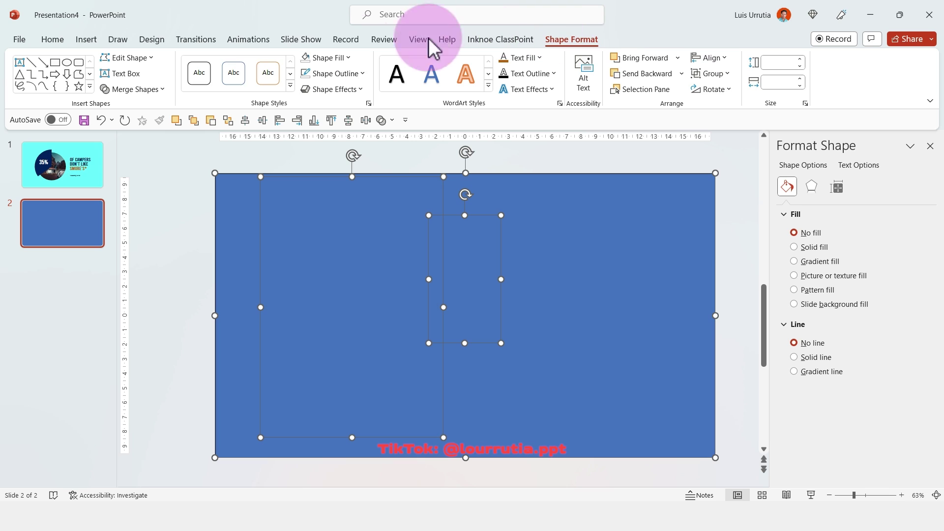
{"action": "left_click", "coordinate": [151, 93]}
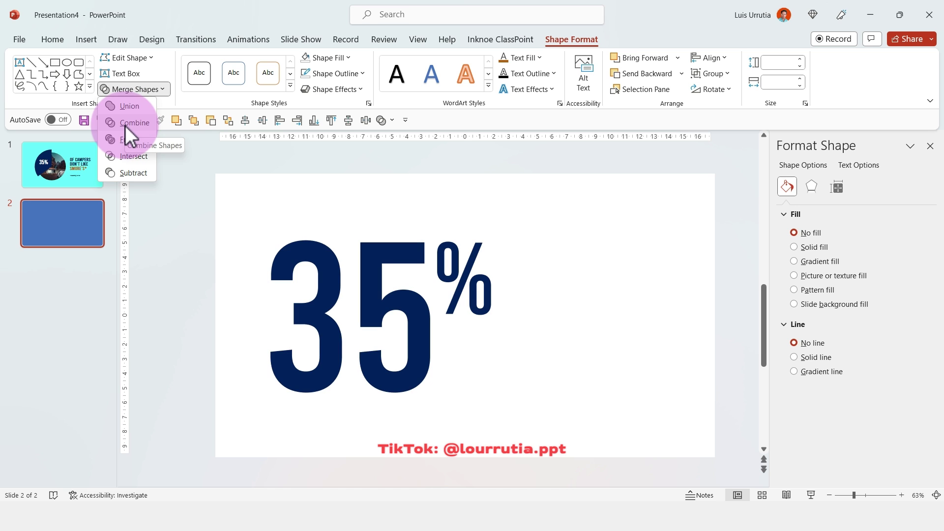
{"action": "left_click", "coordinate": [124, 123]}
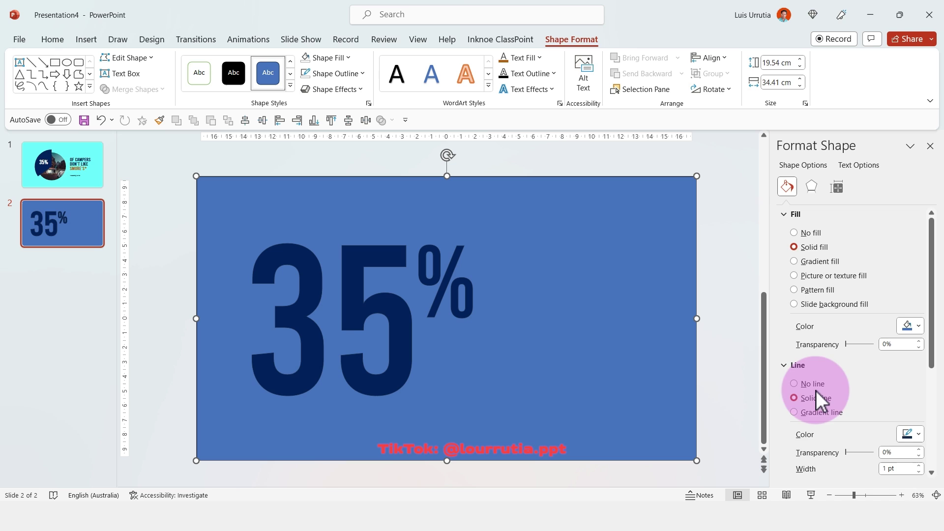
Give the cut-out shape no outline and a cyan fill
{"action": "left_click", "coordinate": [793, 385]}
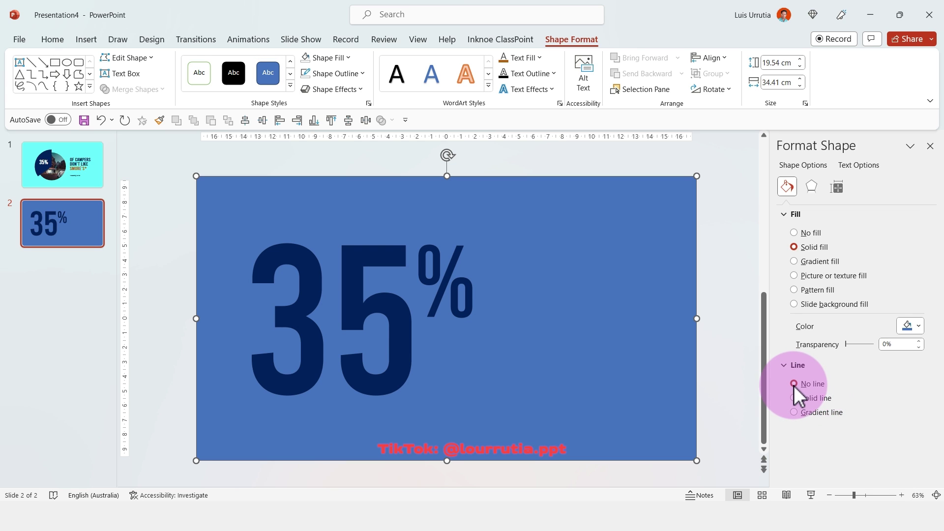
{"action": "left_click", "coordinate": [916, 326]}
{"action": "left_click", "coordinate": [868, 280]}
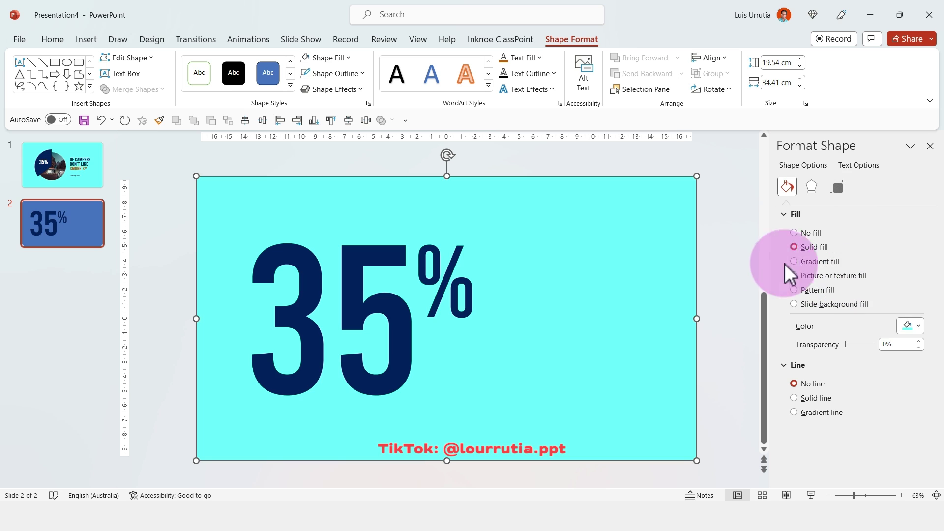
{"action": "left_click", "coordinate": [719, 255]}
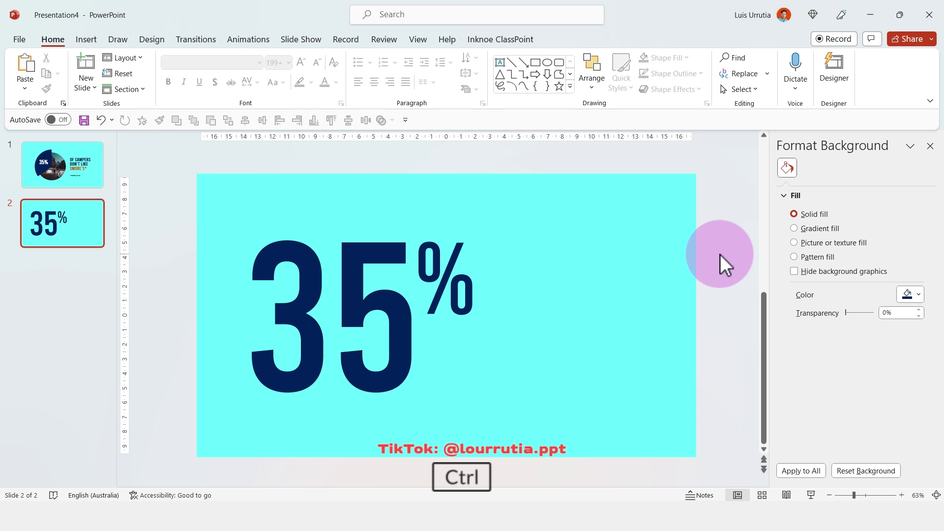
Draw a short rectangle across the lower part of the 35
{"action": "key", "text": "ctrl"}
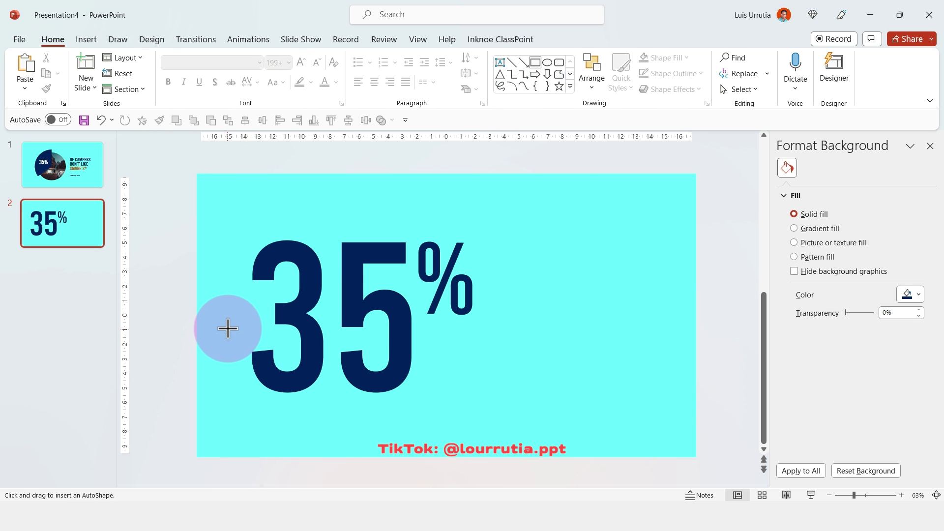
{"action": "mouse_move", "coordinate": [228, 328]}
{"action": "left_mouse_down"}
{"action": "mouse_move", "coordinate": [470, 367]}
{"action": "mouse_move", "coordinate": [511, 392]}
{"action": "mouse_move", "coordinate": [492, 396]}
{"action": "left_mouse_up"}
{"action": "left_click_drag", "start_coordinate": [359, 328], "coordinate": [358, 339]}
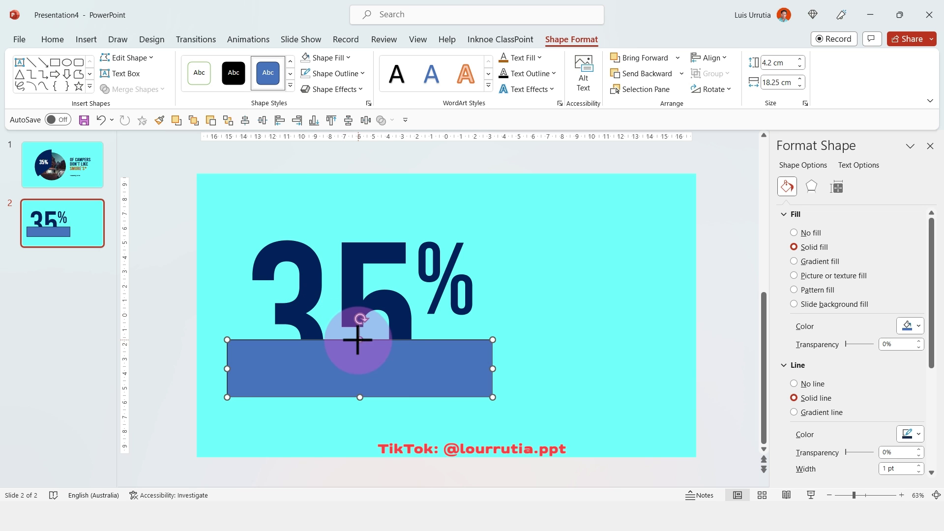
{"action": "right_click", "coordinate": [406, 363]}
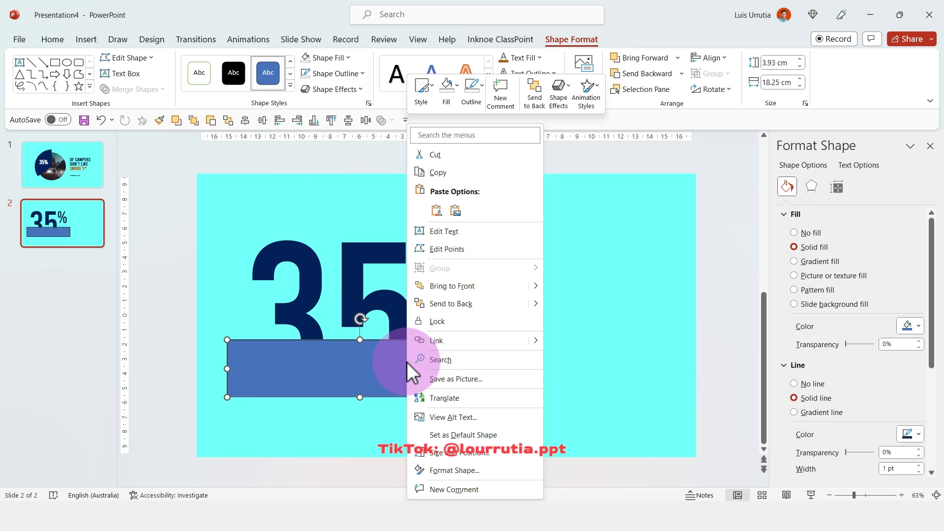
{"action": "left_click", "coordinate": [374, 366]}
Give the rectangle no outline and a darker brown fill, then send it to back
{"action": "left_click", "coordinate": [794, 384]}
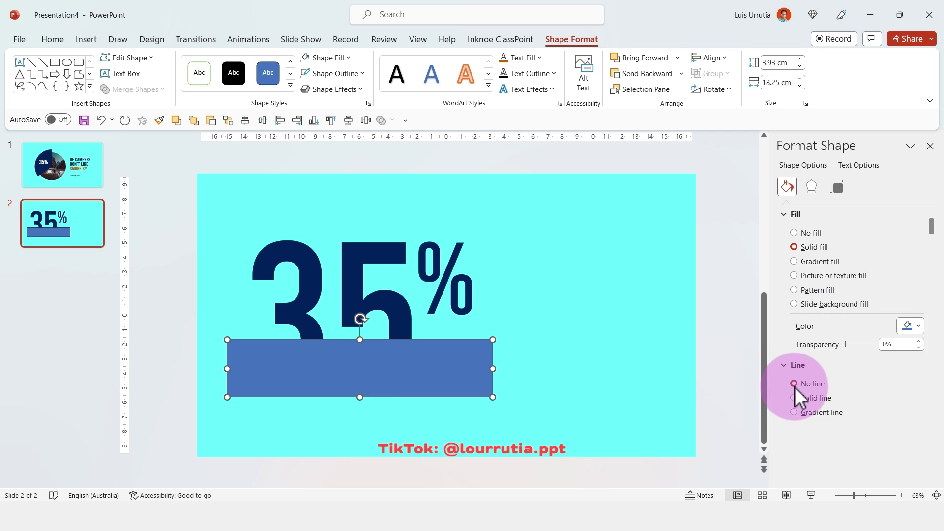
{"action": "left_click", "coordinate": [907, 326]}
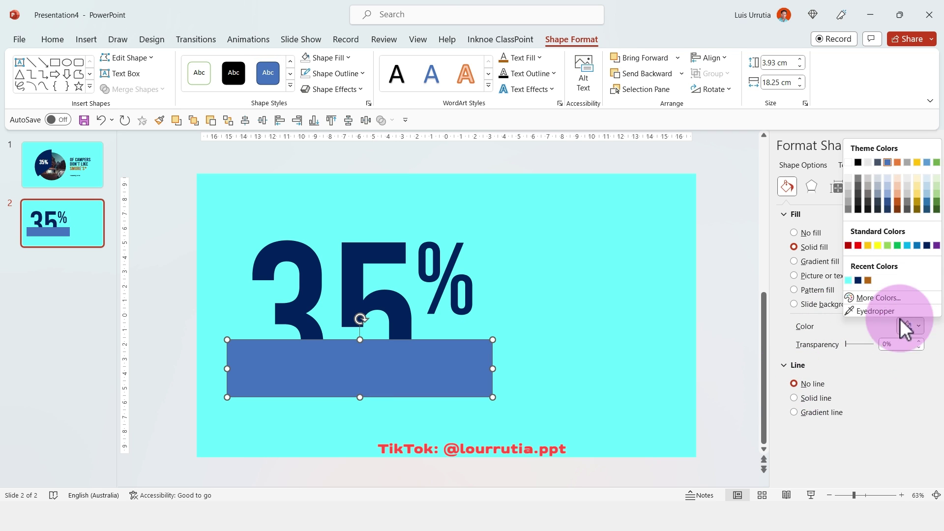
{"action": "left_click", "coordinate": [868, 280]}
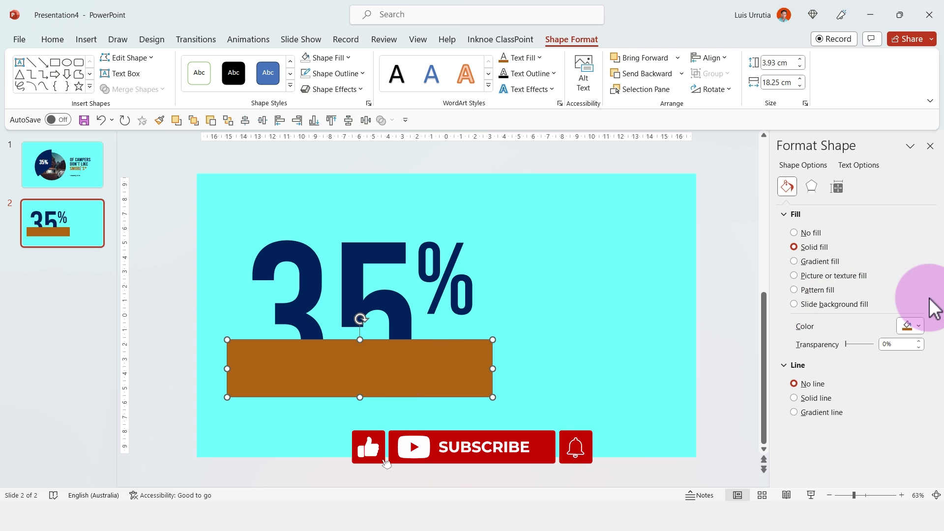
{"action": "left_click", "coordinate": [910, 327]}
{"action": "left_click", "coordinate": [867, 283]}
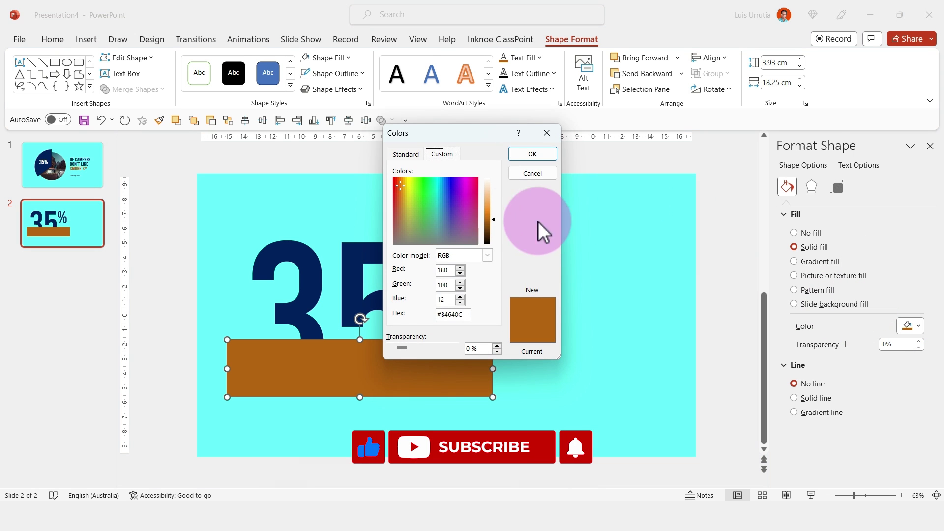
{"action": "left_click_drag", "start_coordinate": [494, 219], "coordinate": [492, 232]}
{"action": "left_click", "coordinate": [527, 155]}
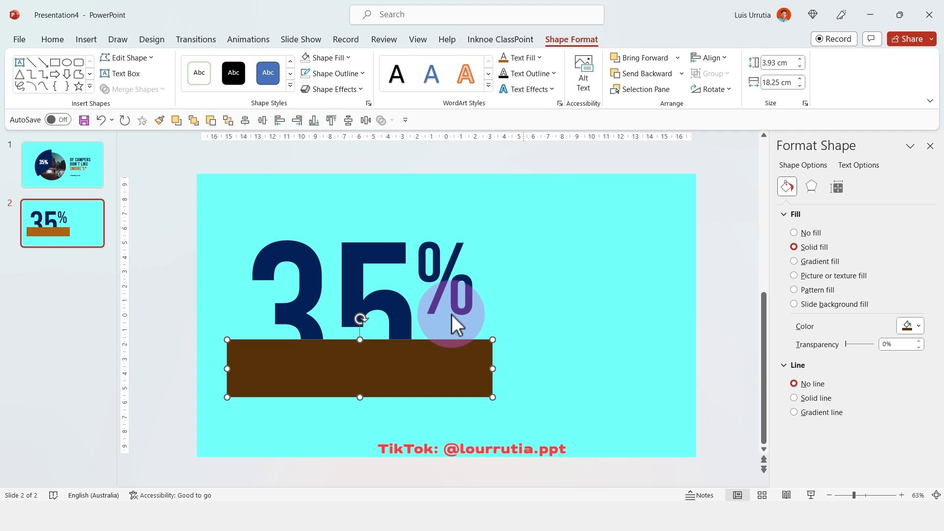
{"action": "right_click", "coordinate": [435, 346]}
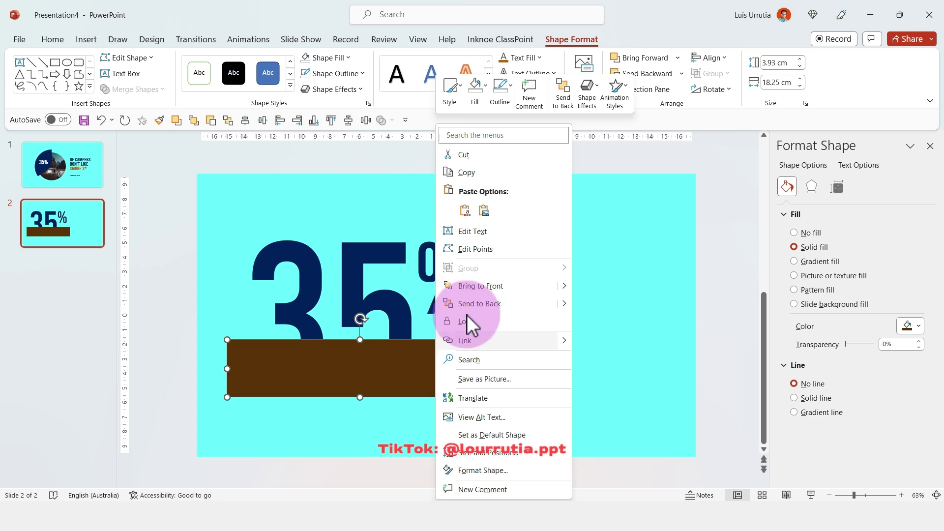
{"action": "left_click", "coordinate": [484, 302]}
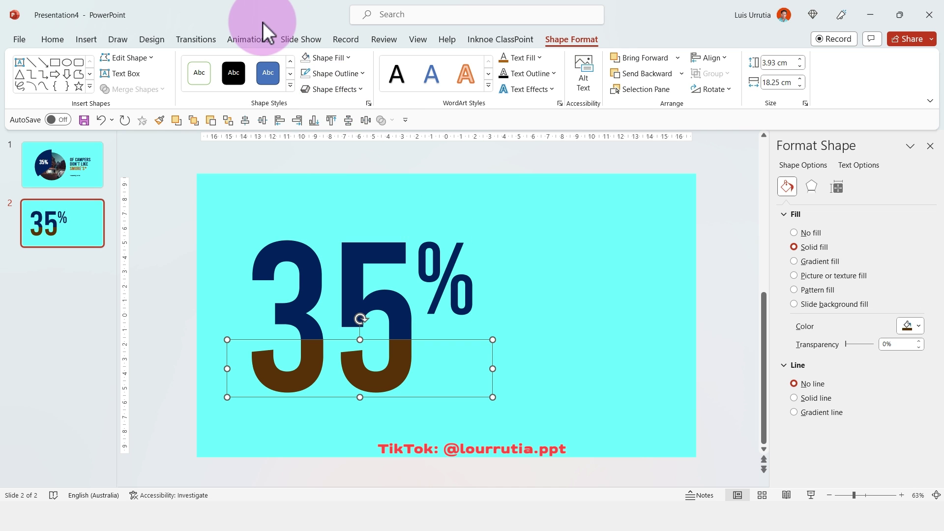
Give the brown rectangle a Fly In animation starting With Previous, and paste the campers headline group
{"action": "left_click", "coordinate": [237, 42]}
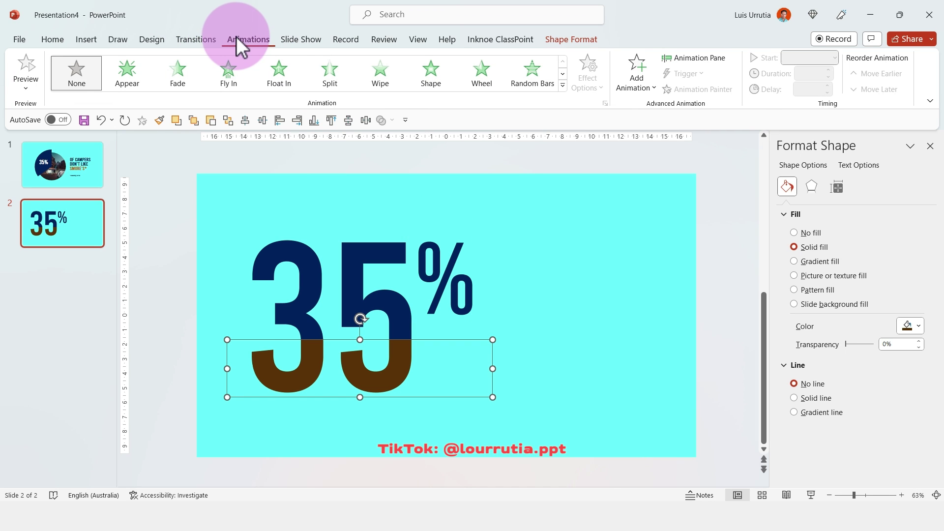
{"action": "left_click", "coordinate": [225, 72]}
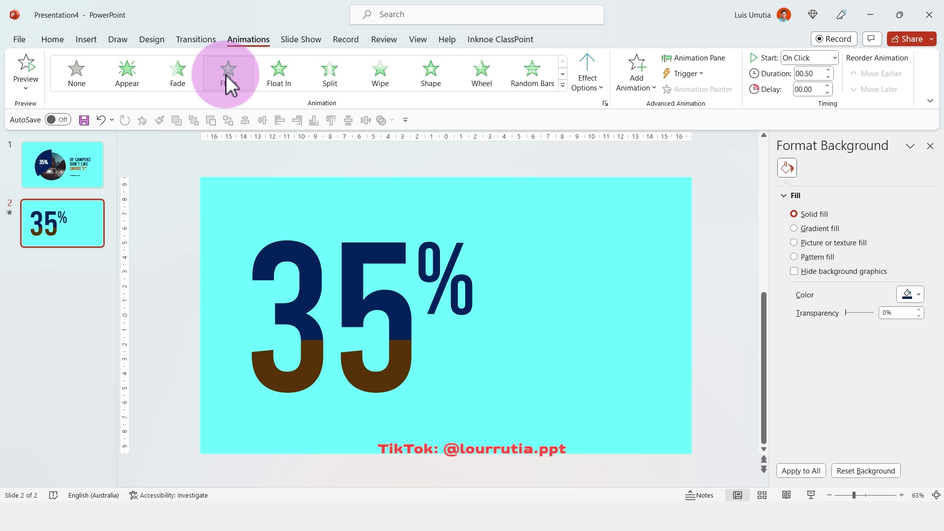
{"action": "left_click", "coordinate": [677, 60]}
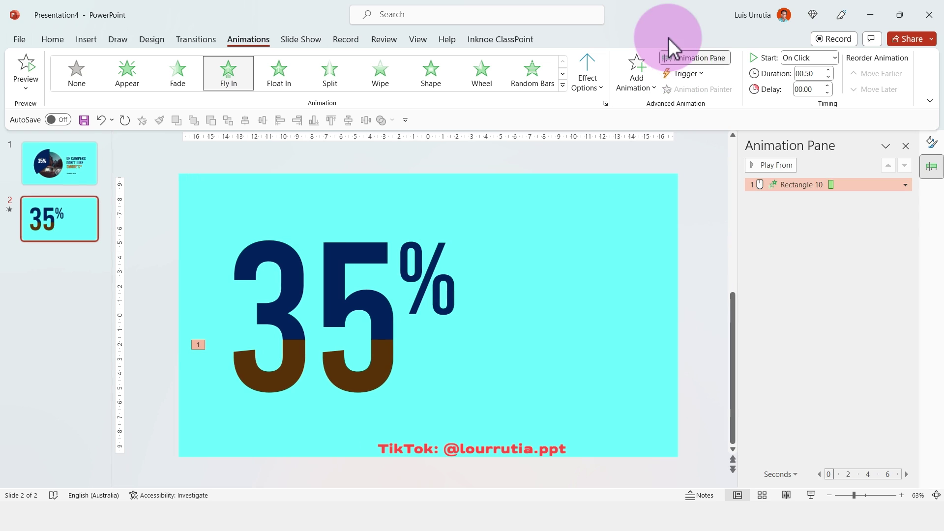
{"action": "right_click", "coordinate": [804, 187]}
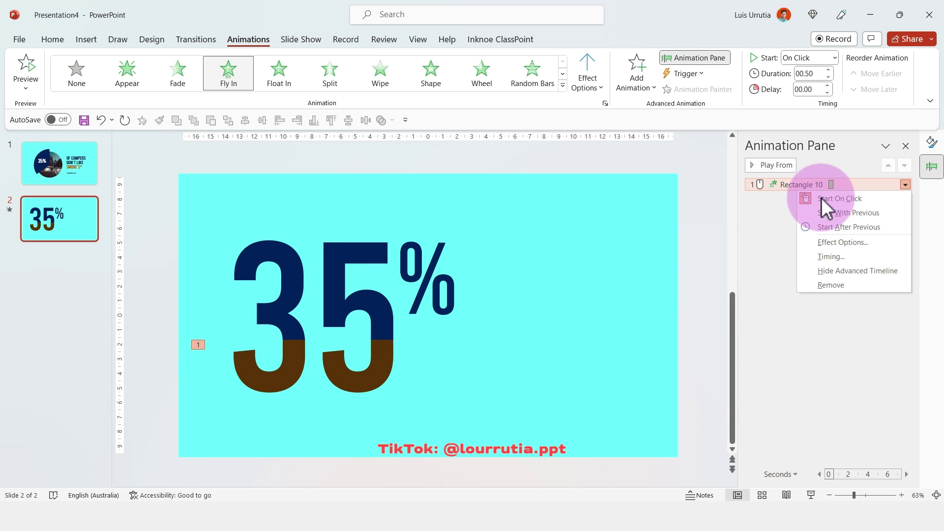
{"action": "left_click", "coordinate": [836, 213]}
{"action": "left_click", "coordinate": [688, 204]}
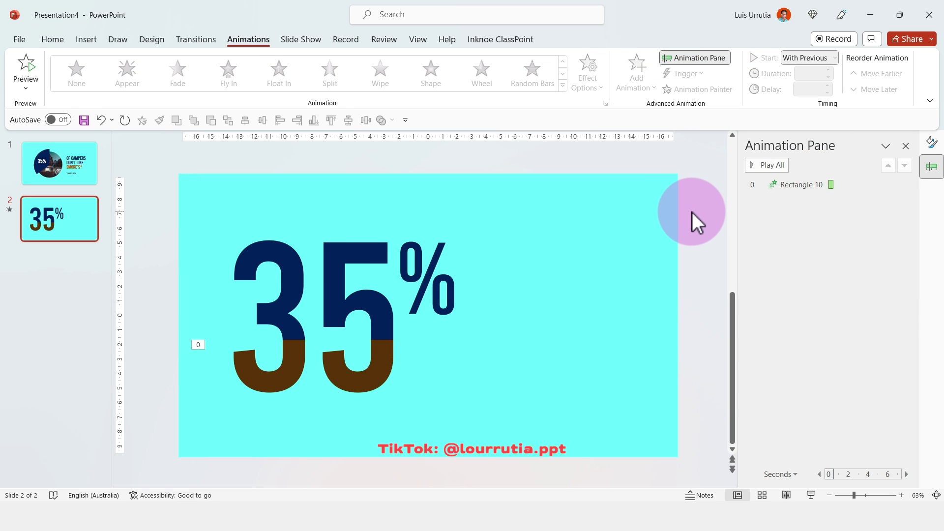
{"action": "key", "text": "ctrl+v"}
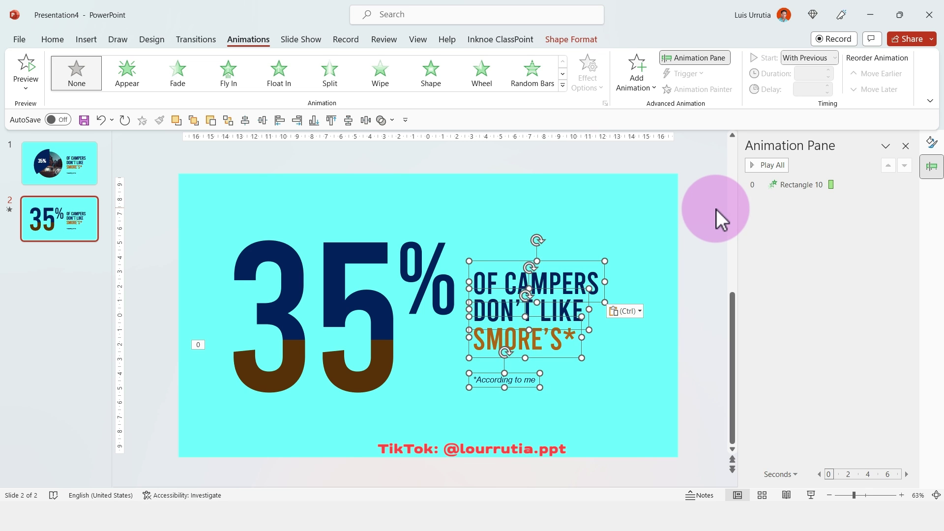
{"action": "left_click", "coordinate": [714, 212]}
Add the s'mores photo from Downloads, shrink it over the 35%'s lower right, and shift the campers text right
{"action": "left_click_drag", "start_coordinate": [706, 217], "coordinate": [433, 432]}
{"action": "key", "text": "alt+Tab"}
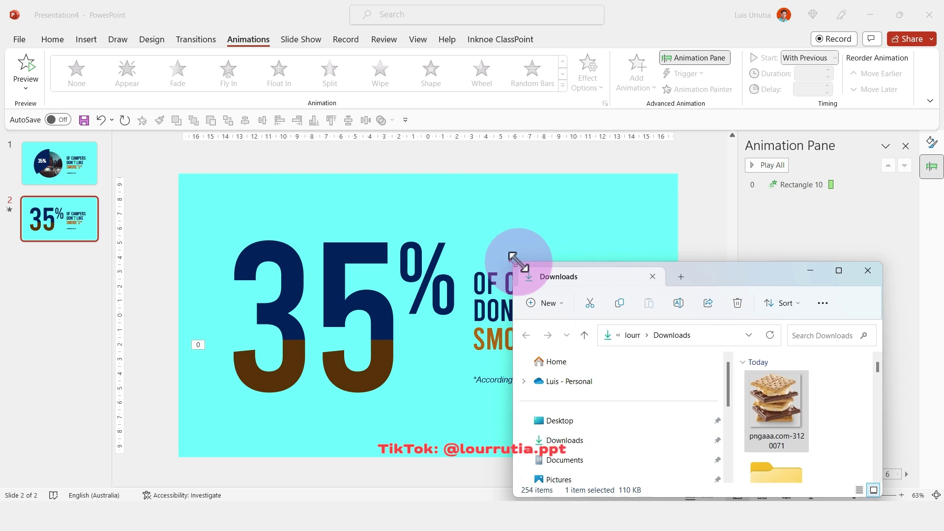
{"action": "left_click_drag", "start_coordinate": [807, 409], "coordinate": [412, 385]}
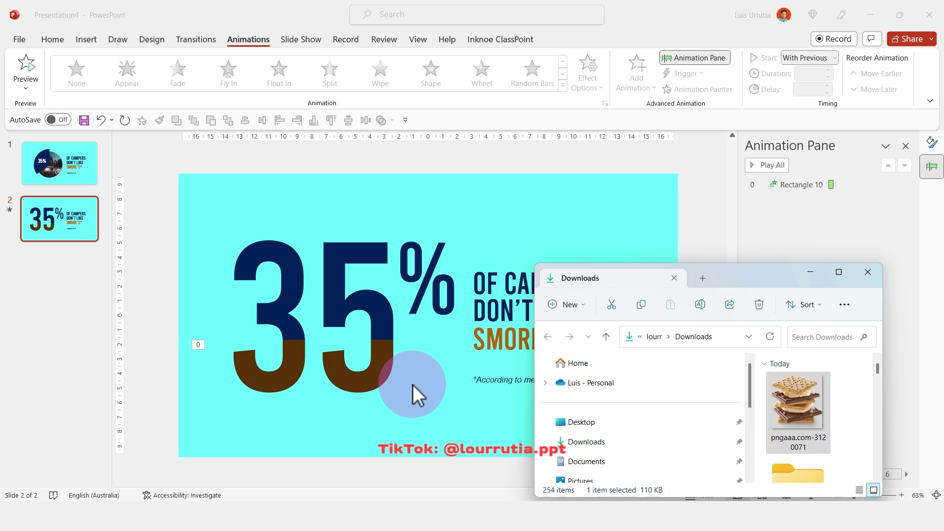
{"action": "left_click", "coordinate": [459, 302]}
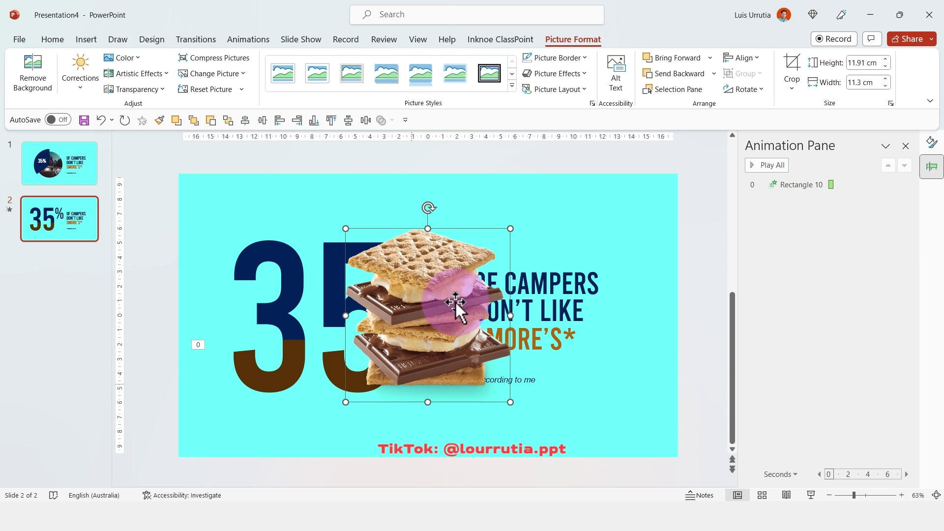
{"action": "left_click_drag", "start_coordinate": [462, 291], "coordinate": [476, 334]}
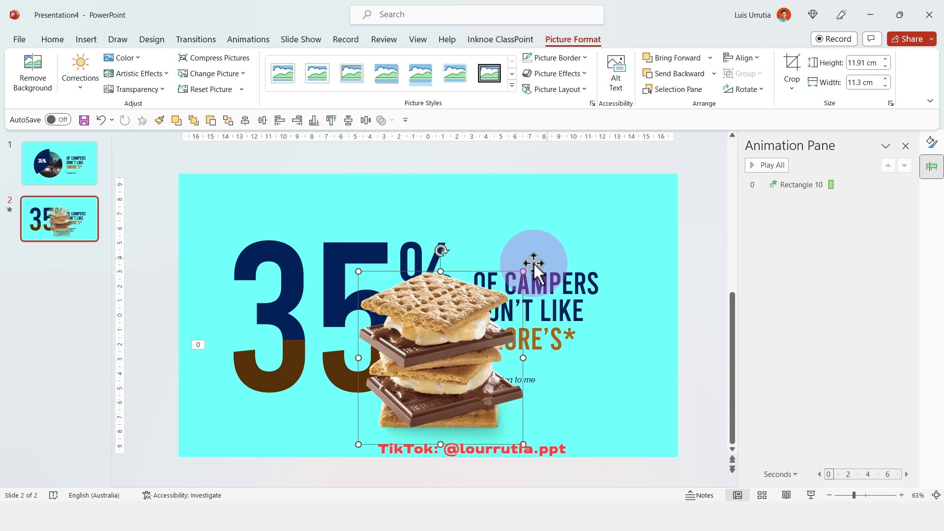
{"action": "left_click_drag", "start_coordinate": [524, 270], "coordinate": [446, 317]}
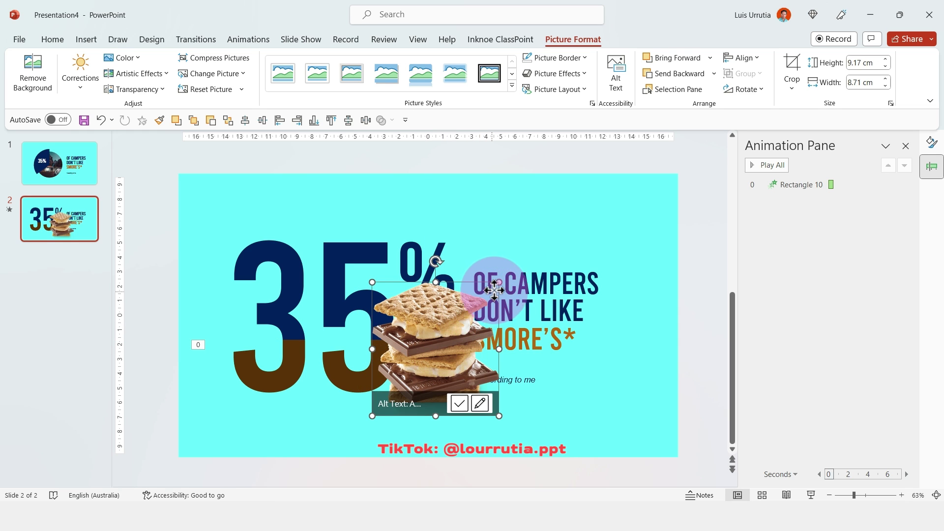
{"action": "left_click_drag", "start_coordinate": [500, 283], "coordinate": [491, 290]}
{"action": "left_click", "coordinate": [522, 259], "text": "shift"}
{"action": "mouse_move", "coordinate": [523, 259]}
{"action": "left_mouse_down"}
{"action": "mouse_move", "coordinate": [525, 249]}
{"action": "mouse_move", "coordinate": [540, 261]}
{"action": "mouse_move", "coordinate": [533, 265]}
{"action": "left_mouse_up"}
Add a third slide with a cyan background
{"action": "left_click", "coordinate": [54, 264]}
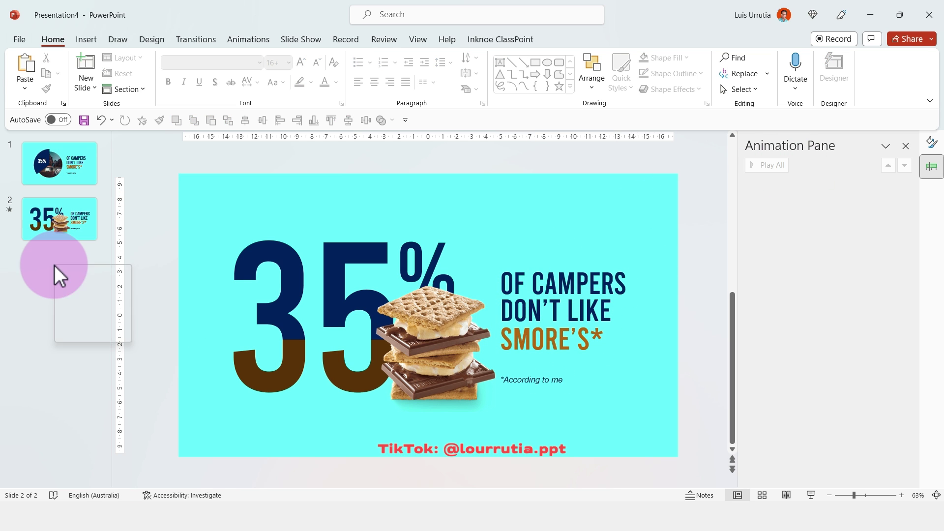
{"action": "left_click", "coordinate": [78, 315]}
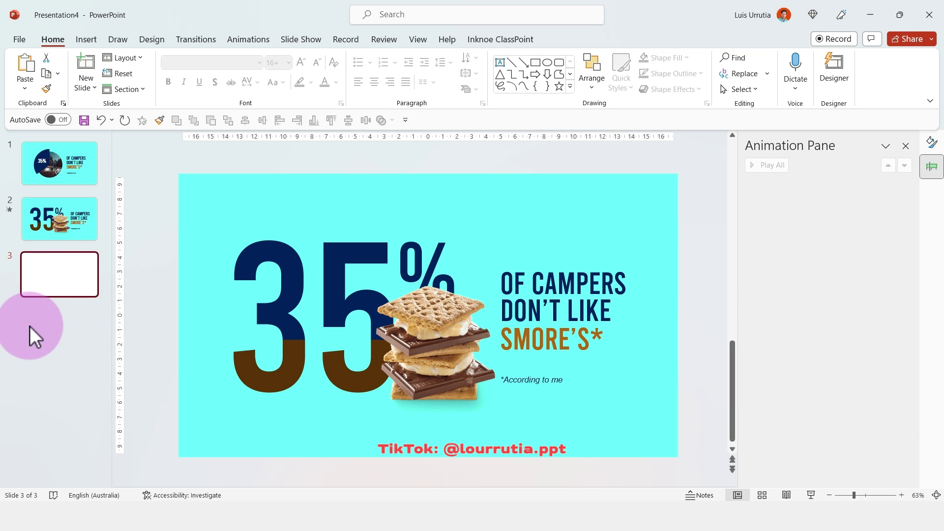
{"action": "left_click", "coordinate": [931, 142]}
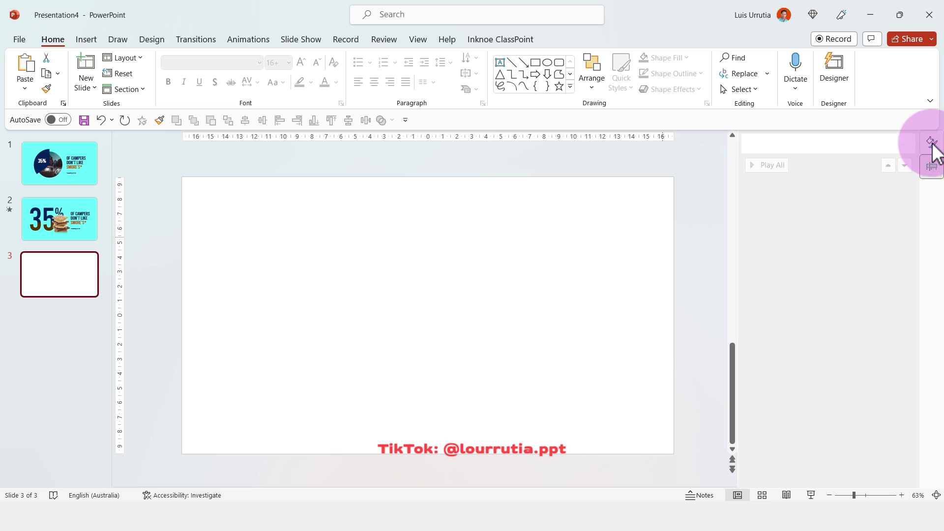
{"action": "left_click", "coordinate": [883, 295]}
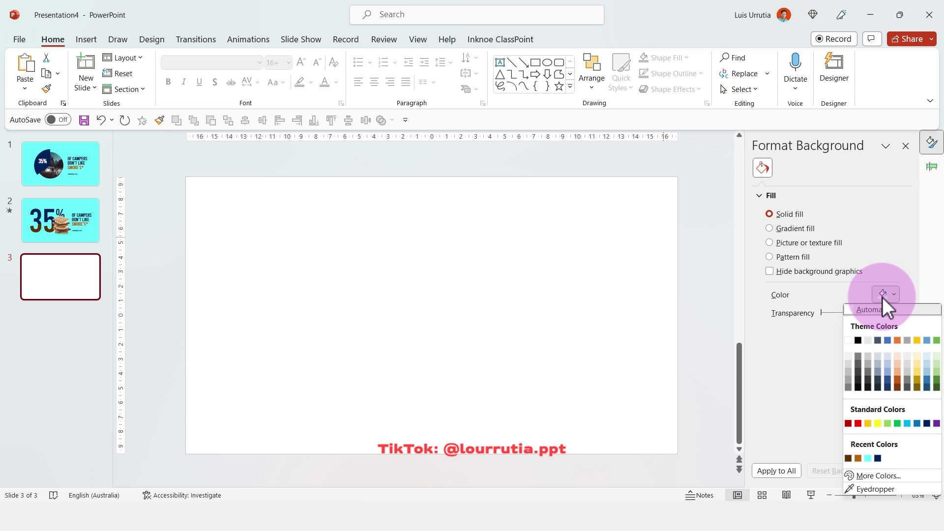
{"action": "left_click", "coordinate": [868, 458]}
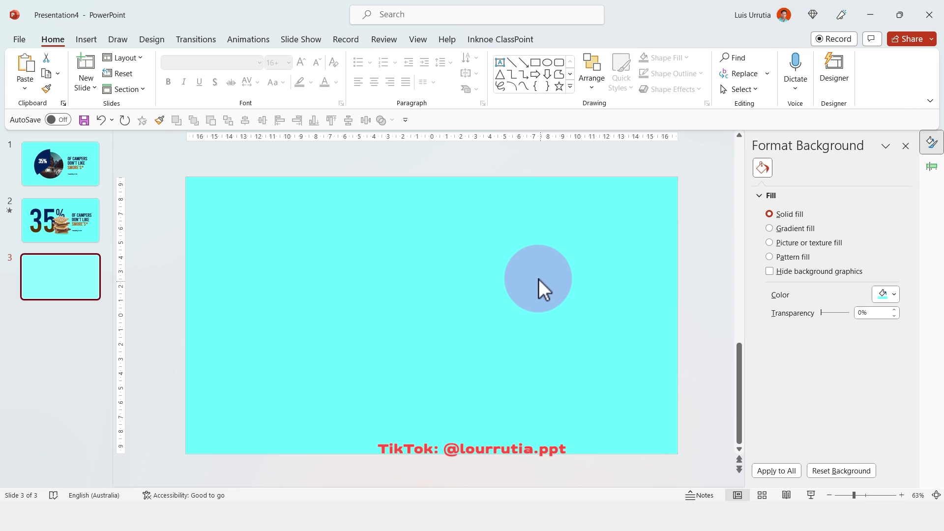
Paste the campers text and add an enlarged '35%' heading copied from the OF CAMPERS line above it
{"action": "key", "text": "ctrl+v"}
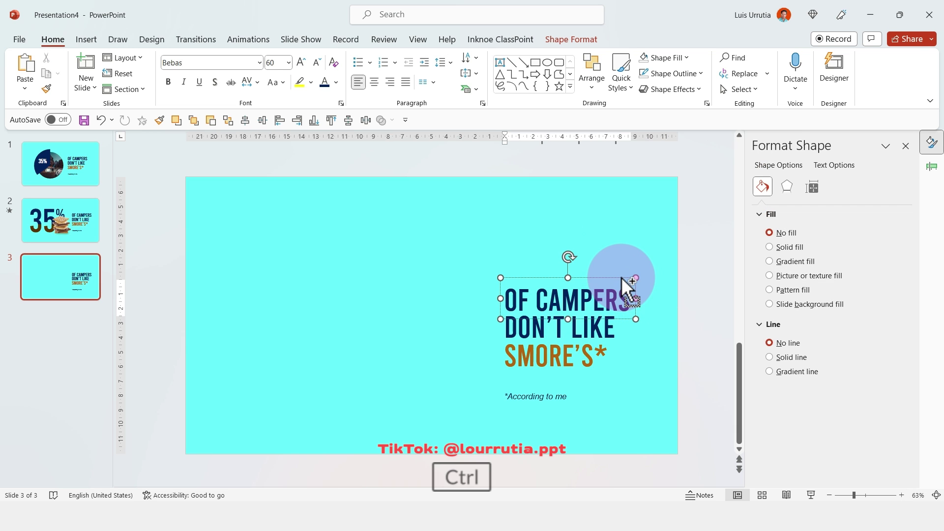
{"action": "left_click_drag", "start_coordinate": [626, 282], "coordinate": [622, 239], "text": "ctrl"}
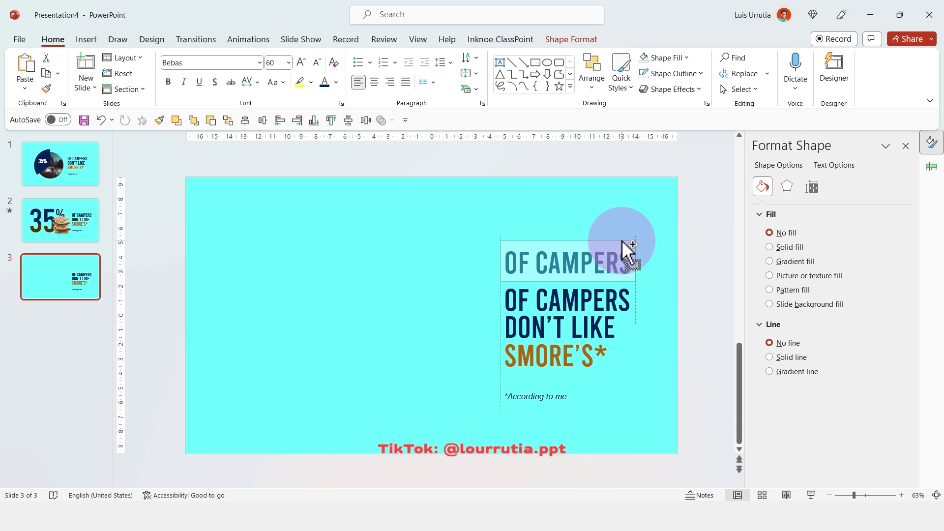
{"action": "left_click", "coordinate": [590, 262]}
{"action": "key", "text": "ctrl+a"}
{"action": "type", "text": "35%"}
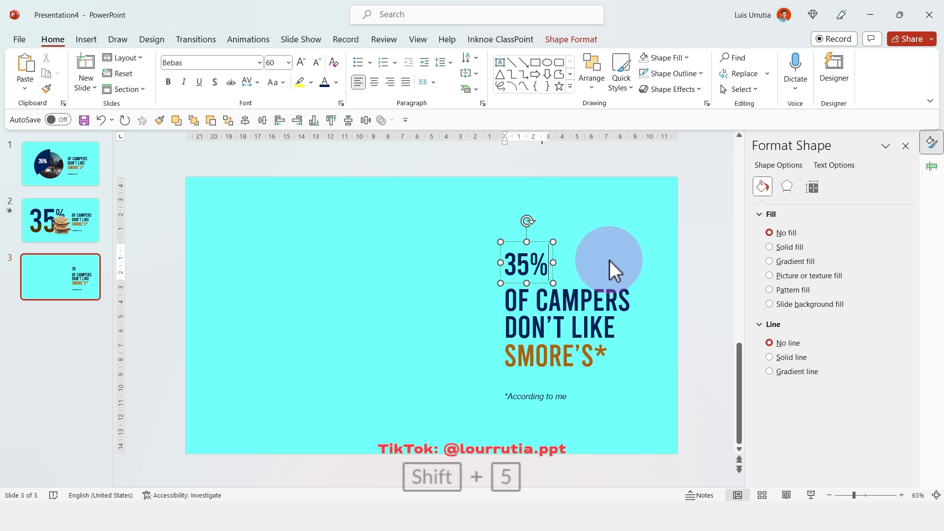
{"action": "key", "text": "ctrl+a"}
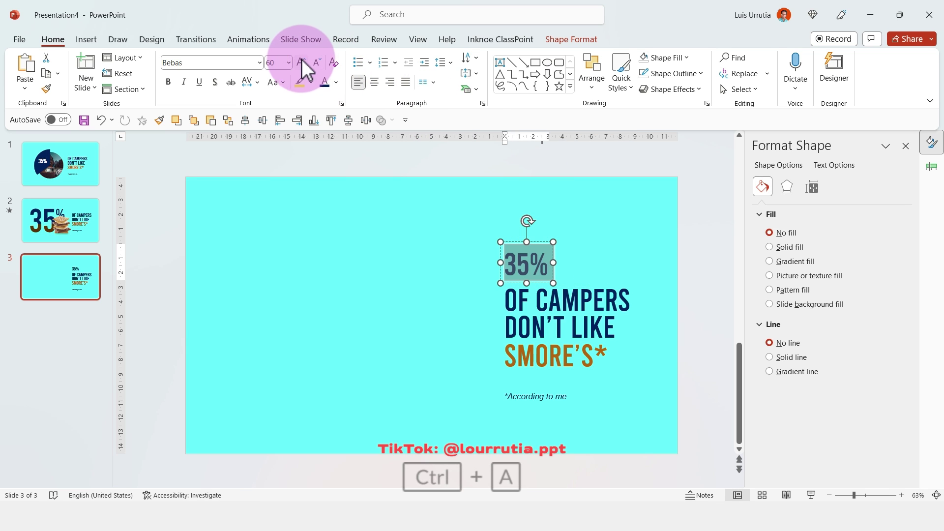
{"action": "left_click", "coordinate": [301, 61]}
{"action": "left_click", "coordinate": [301, 61]}
{"action": "left_click", "coordinate": [301, 61]}
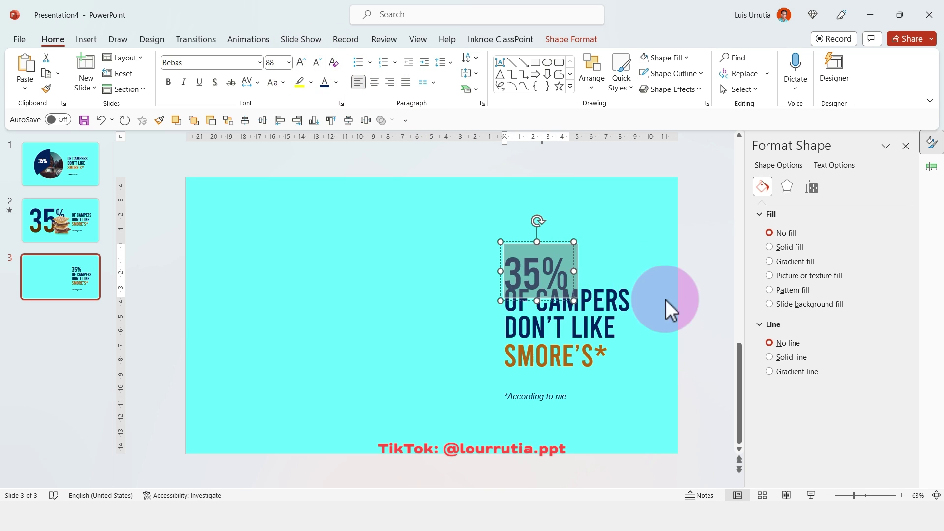
{"action": "left_click_drag", "start_coordinate": [578, 258], "coordinate": [573, 243]}
{"action": "key", "text": "Escape"}
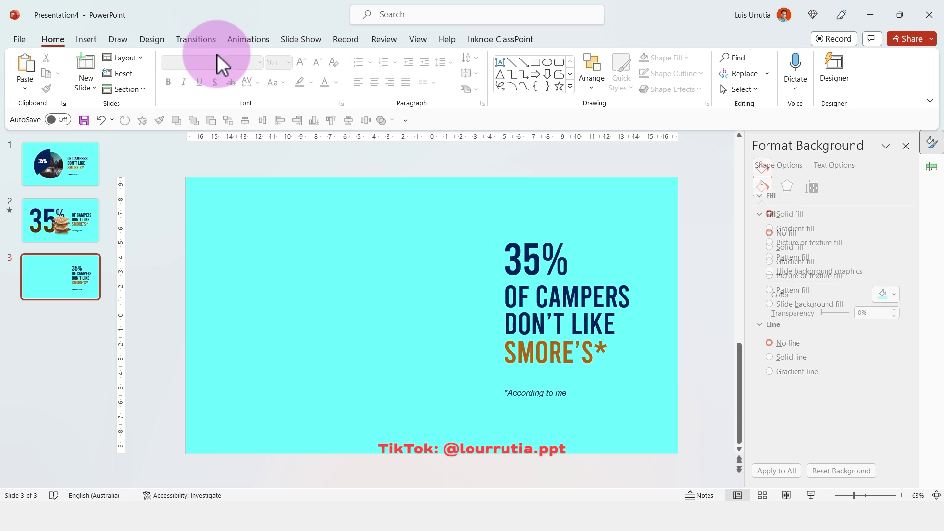
Insert the hiker stock icon from the Icons library and move it to the slide's upper left
{"action": "left_click", "coordinate": [90, 42]}
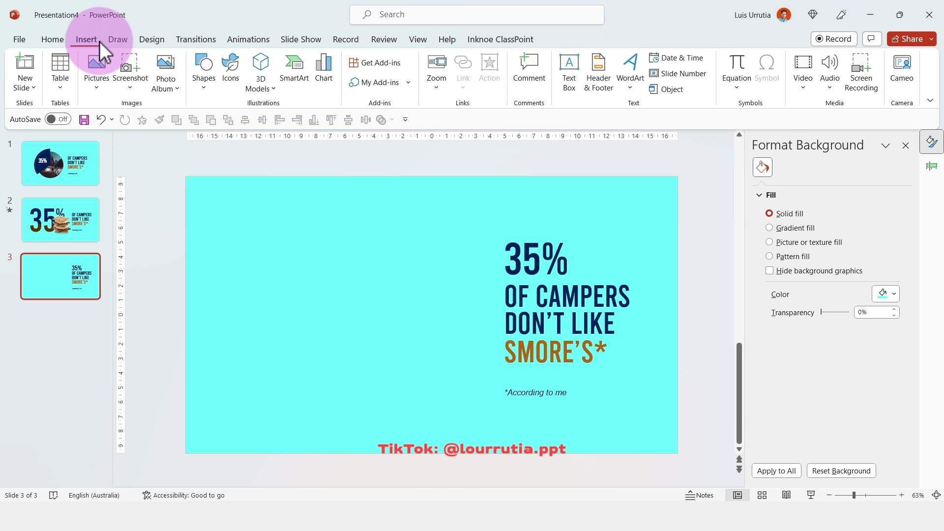
{"action": "left_click", "coordinate": [228, 73]}
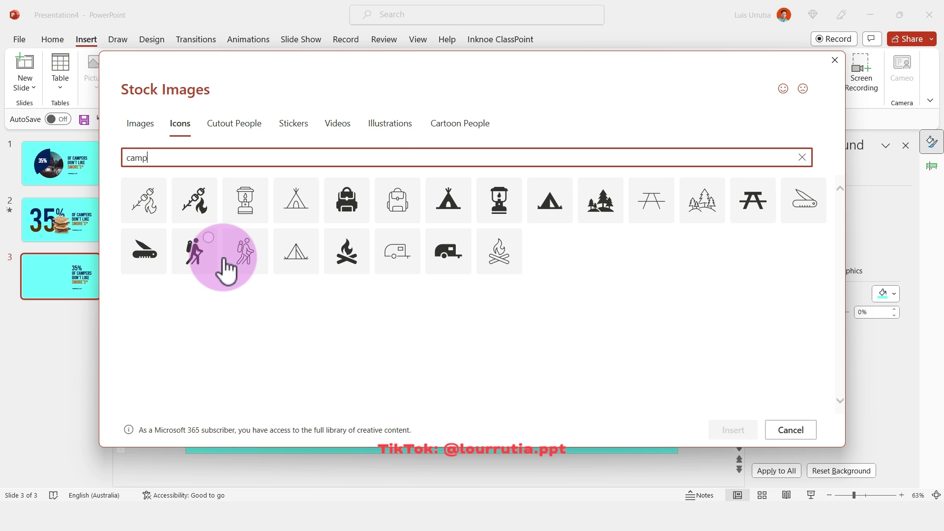
{"action": "left_click", "coordinate": [197, 252]}
{"action": "left_click", "coordinate": [725, 429]}
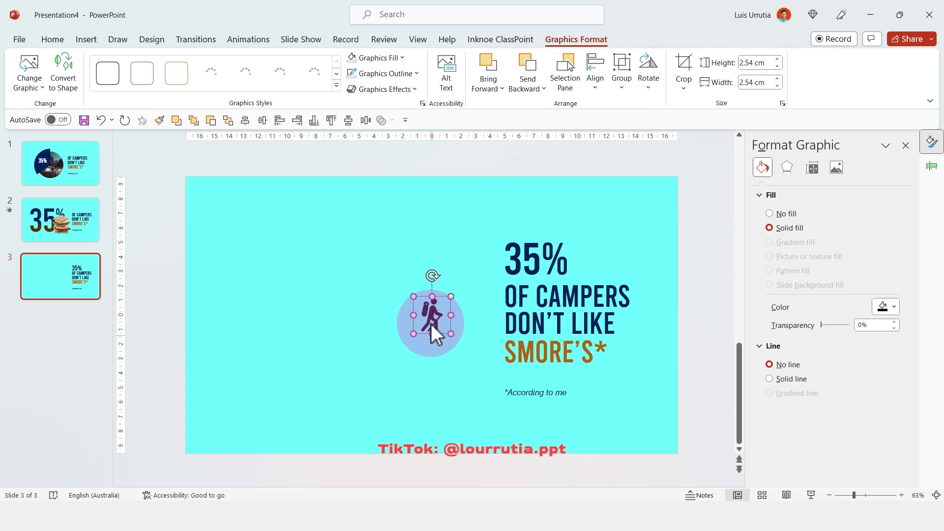
{"action": "left_click_drag", "start_coordinate": [399, 300], "coordinate": [300, 247]}
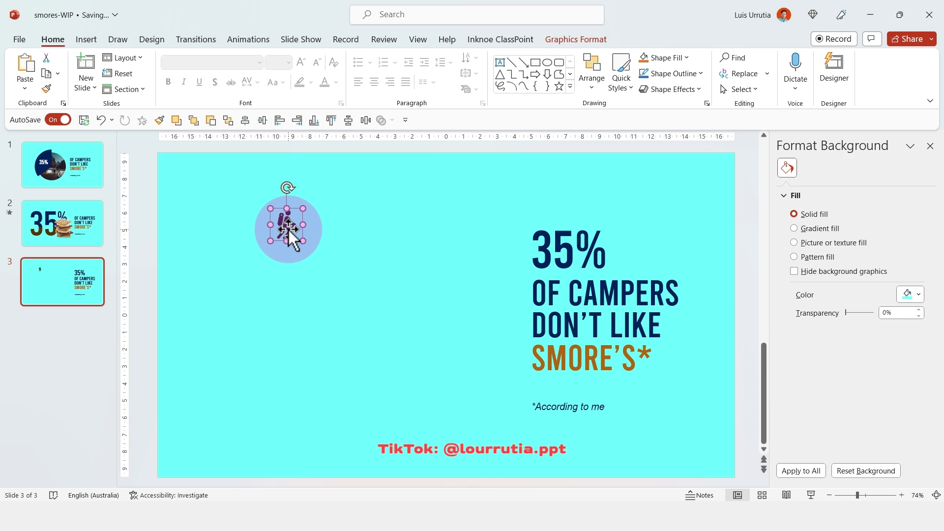
Duplicate the hiker icon into a row of ten hikers
{"action": "left_click", "coordinate": [284, 226]}
{"action": "left_click_drag", "start_coordinate": [284, 225], "coordinate": [352, 224]}
{"action": "left_click_drag", "start_coordinate": [392, 274], "coordinate": [265, 199]}
{"action": "left_click_drag", "start_coordinate": [308, 228], "coordinate": [420, 229]}
{"action": "left_click", "coordinate": [455, 275]}
{"action": "left_click_drag", "start_coordinate": [488, 271], "coordinate": [393, 186]}
{"action": "left_click_drag", "start_coordinate": [414, 224], "coordinate": [402, 232]}
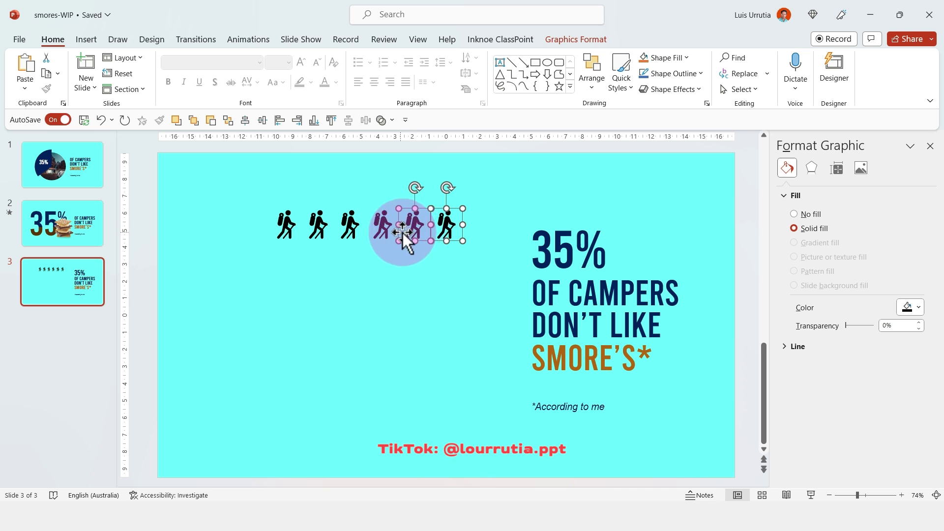
{"action": "left_click_drag", "start_coordinate": [476, 266], "coordinate": [481, 223]}
{"action": "left_click_drag", "start_coordinate": [585, 187], "coordinate": [266, 245]}
{"action": "left_click_drag", "start_coordinate": [506, 224], "coordinate": [486, 228]}
{"action": "left_click", "coordinate": [458, 225]}
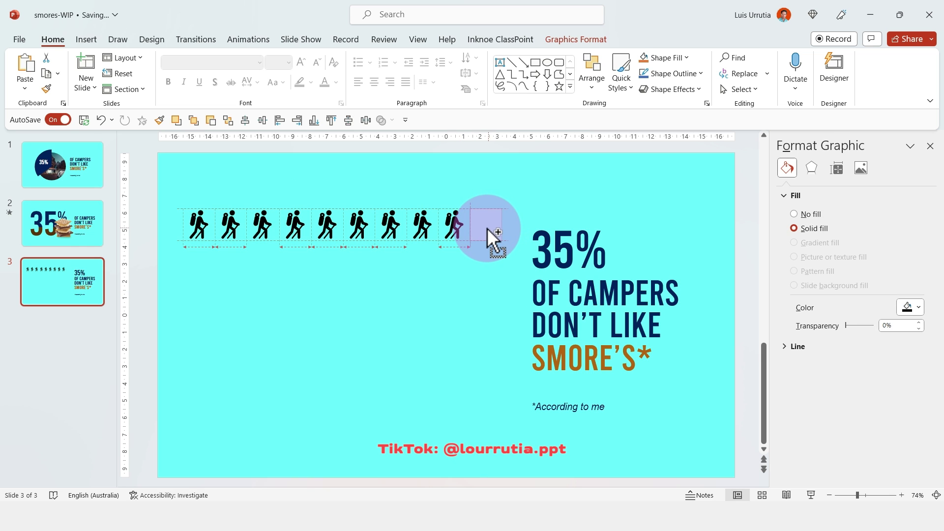
{"action": "left_click_drag", "start_coordinate": [515, 175], "coordinate": [116, 312]}
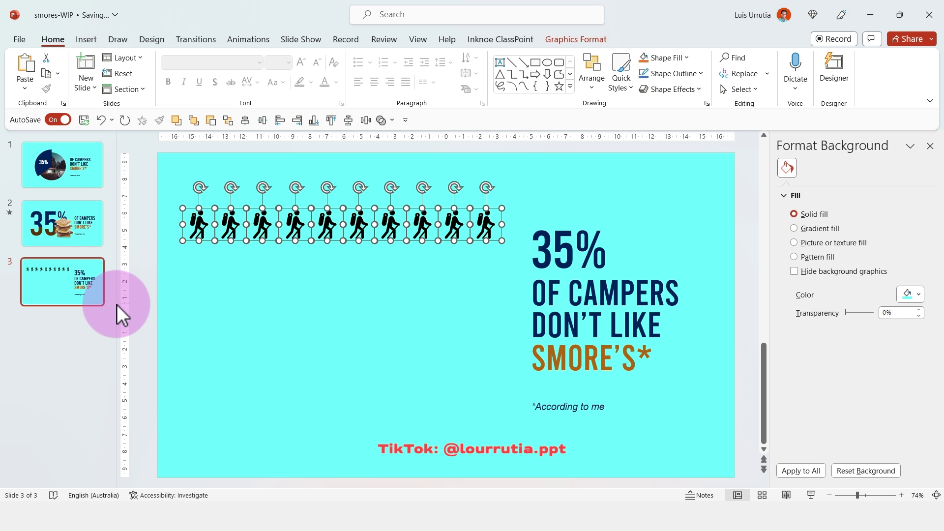
Distribute the ten hikers horizontally and group them into one row
{"action": "left_click", "coordinate": [570, 40]}
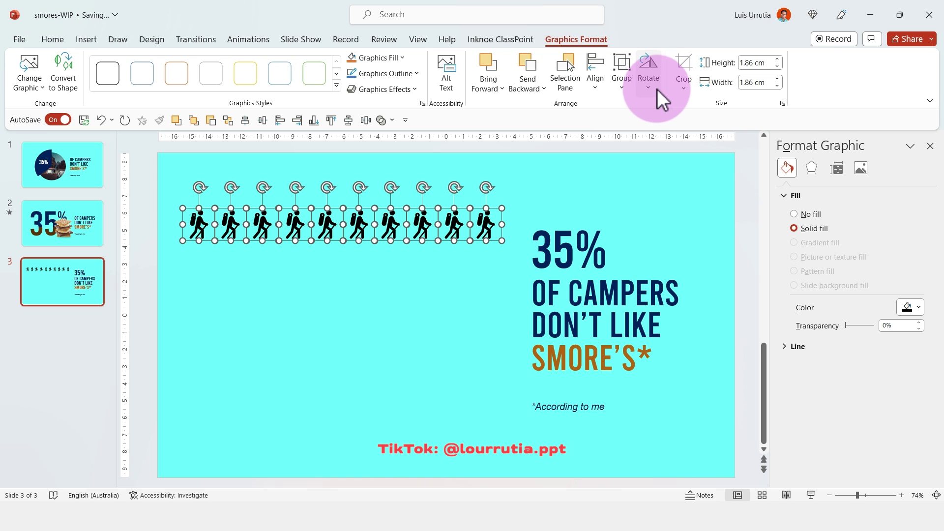
{"action": "left_click", "coordinate": [596, 88]}
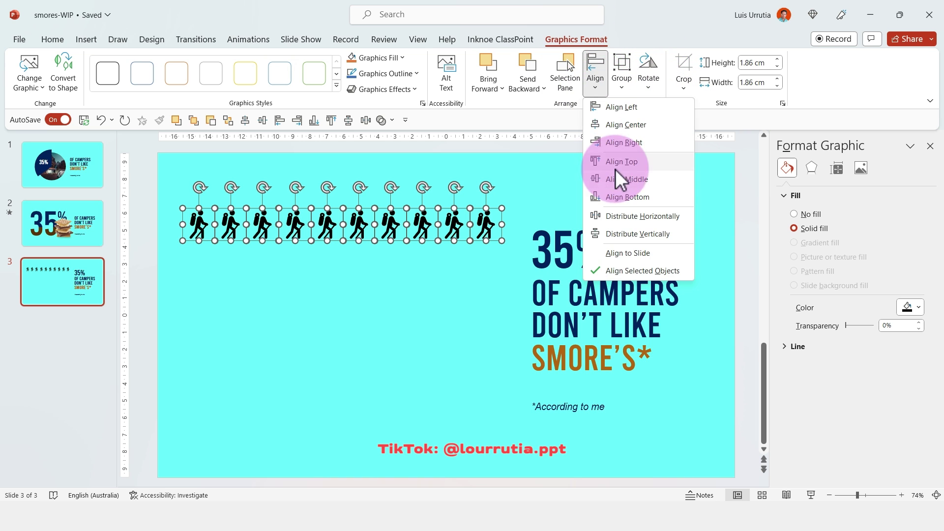
{"action": "left_click", "coordinate": [618, 215]}
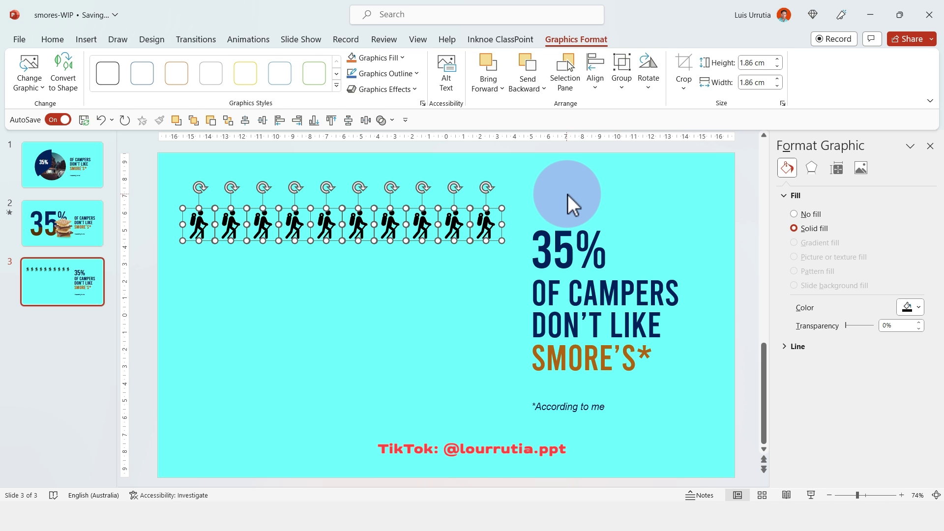
{"action": "key", "text": "ctrl+g"}
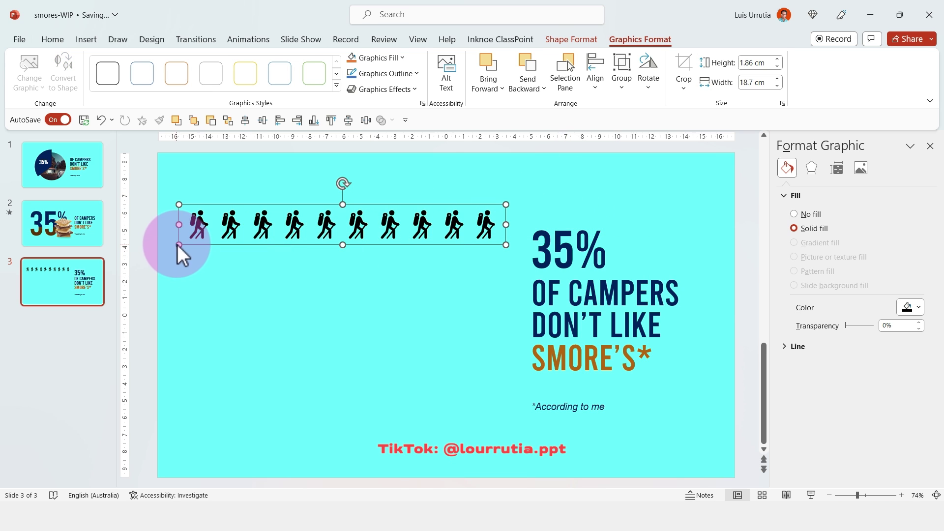
Shrink the hiker row to about 14.52 cm wide and copy it into ten stacked rows
{"action": "left_click_drag", "start_coordinate": [179, 243], "coordinate": [230, 233]}
{"action": "left_click_drag", "start_coordinate": [513, 203], "coordinate": [467, 280]}
{"action": "left_click", "coordinate": [467, 229], "text": "ctrl"}
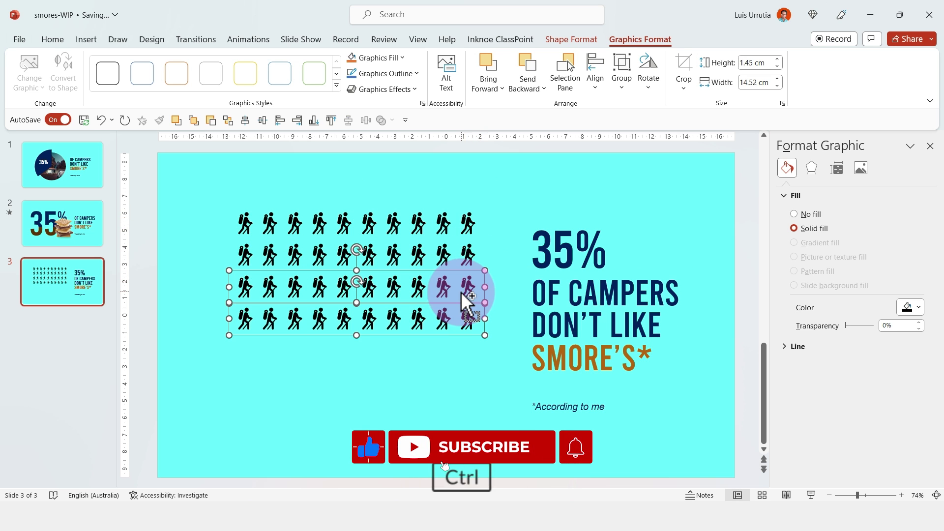
{"action": "left_click_drag", "start_coordinate": [498, 355], "coordinate": [224, 199]}
{"action": "left_click_drag", "start_coordinate": [428, 219], "coordinate": [483, 346]}
{"action": "left_click", "coordinate": [480, 461]}
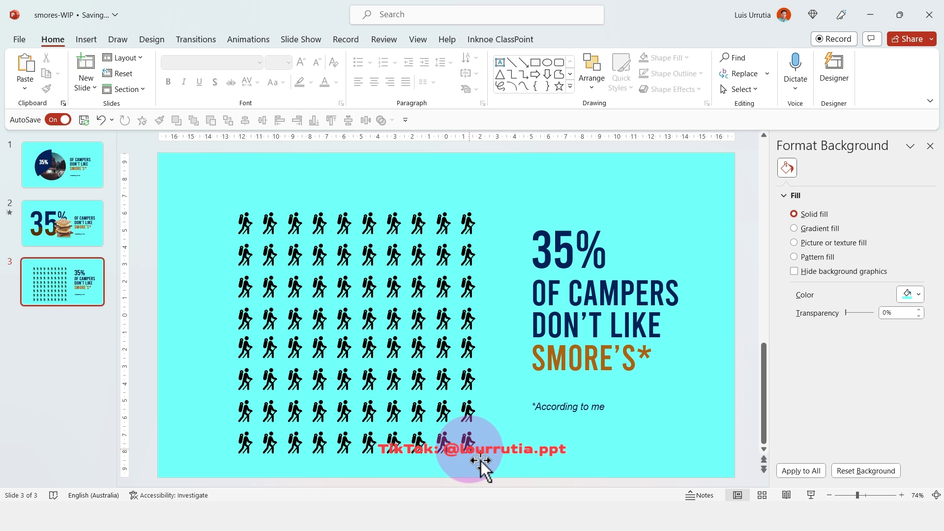
{"action": "left_click_drag", "start_coordinate": [469, 222], "coordinate": [499, 196]}
{"action": "left_click_drag", "start_coordinate": [464, 443], "coordinate": [464, 470]}
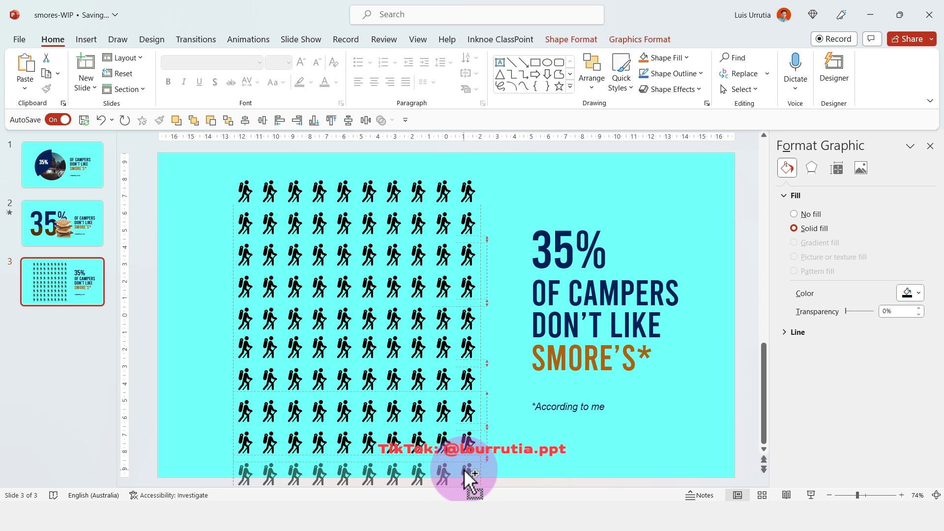
{"action": "left_click_drag", "start_coordinate": [498, 160], "coordinate": [196, 483]}
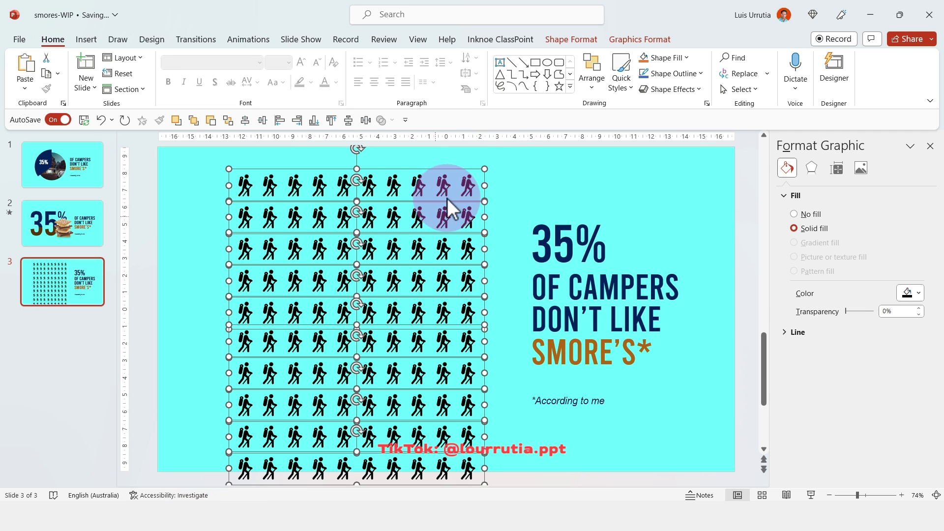
Distribute the rows vertically, group them, resize to 15.4 × 12.38 cm, and place beside the 35%
{"action": "left_click", "coordinate": [626, 38]}
{"action": "left_click", "coordinate": [596, 87]}
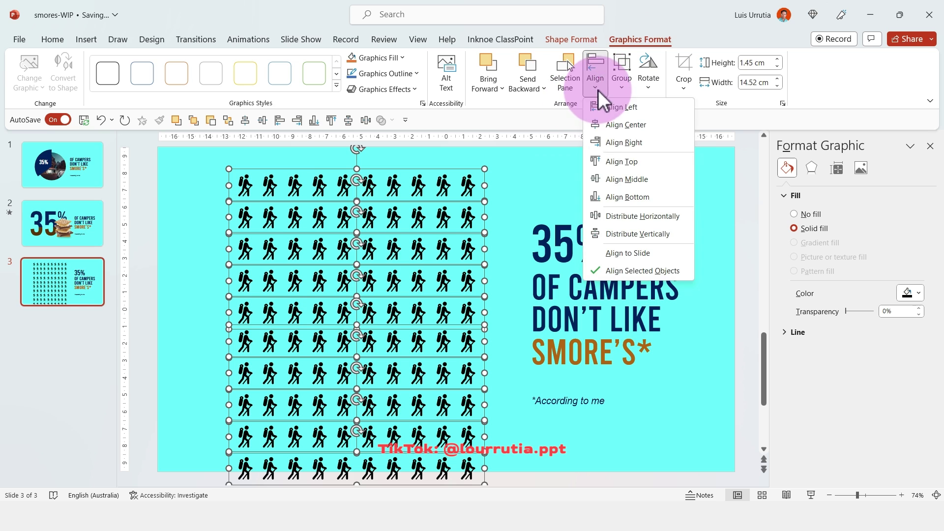
{"action": "left_click", "coordinate": [602, 234]}
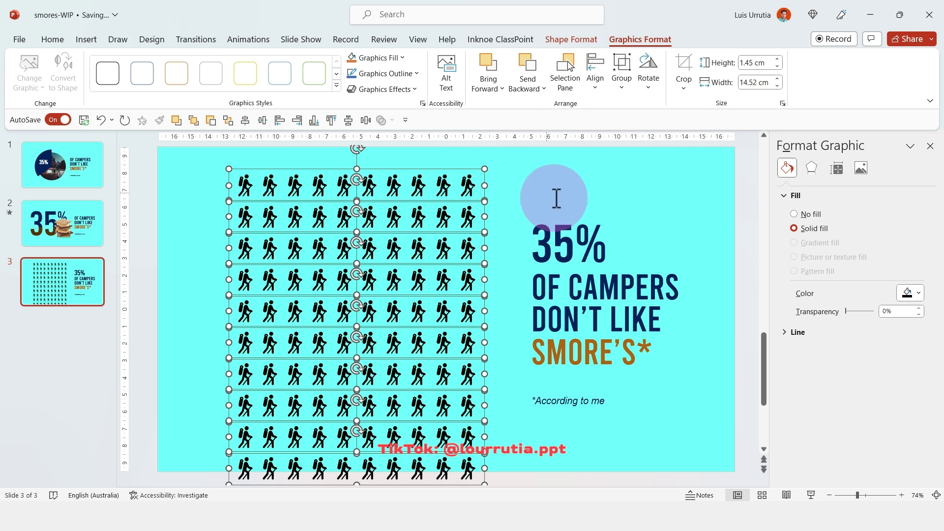
{"action": "key", "text": "ctrl+g"}
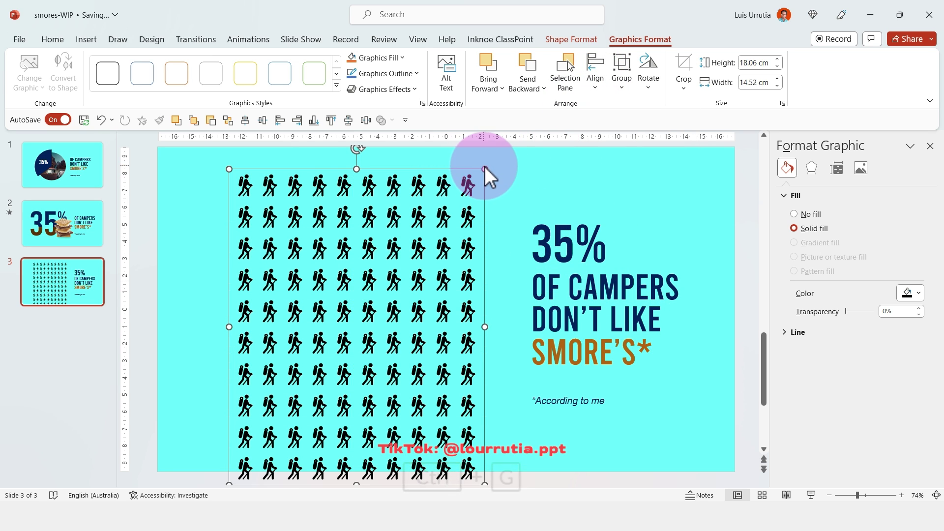
{"action": "left_click_drag", "start_coordinate": [485, 169], "coordinate": [465, 197]}
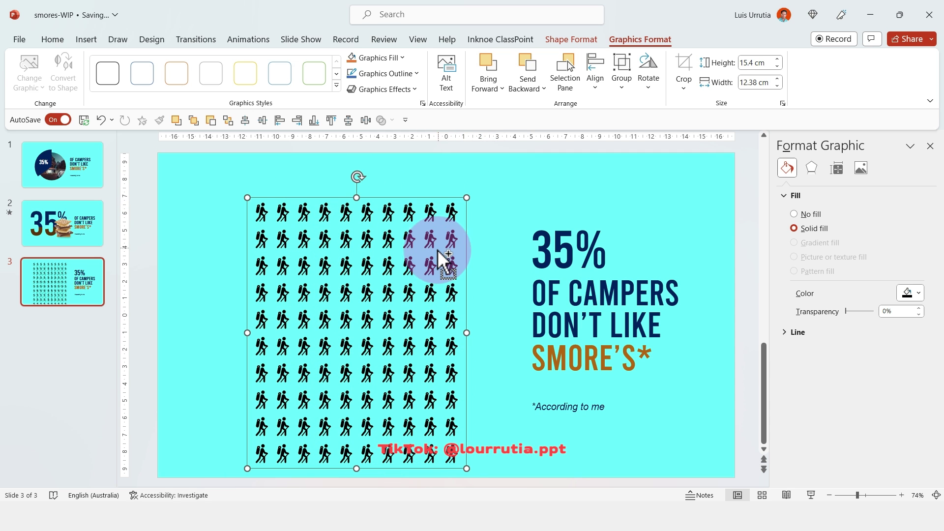
{"action": "left_click_drag", "start_coordinate": [433, 263], "coordinate": [430, 253]}
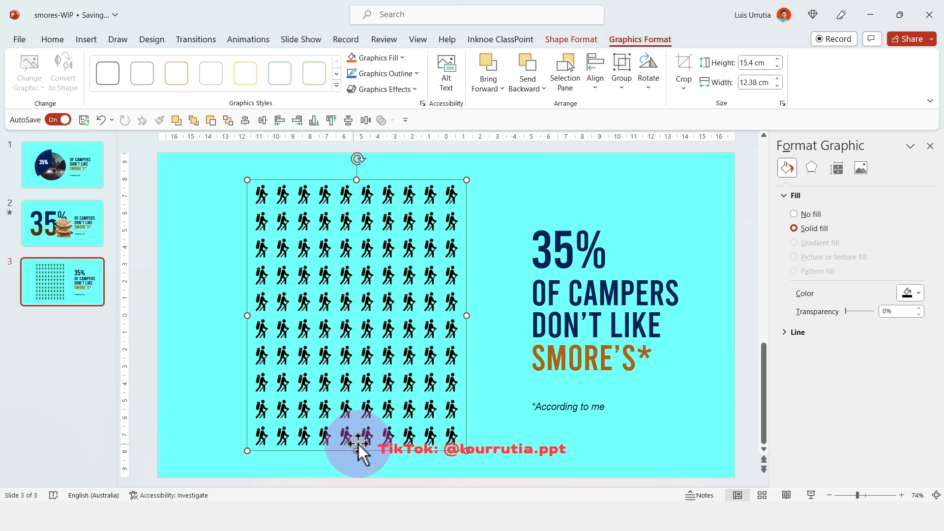
Fill the first 35 hiker icons in the grid dark blue
{"action": "left_click", "coordinate": [489, 380]}
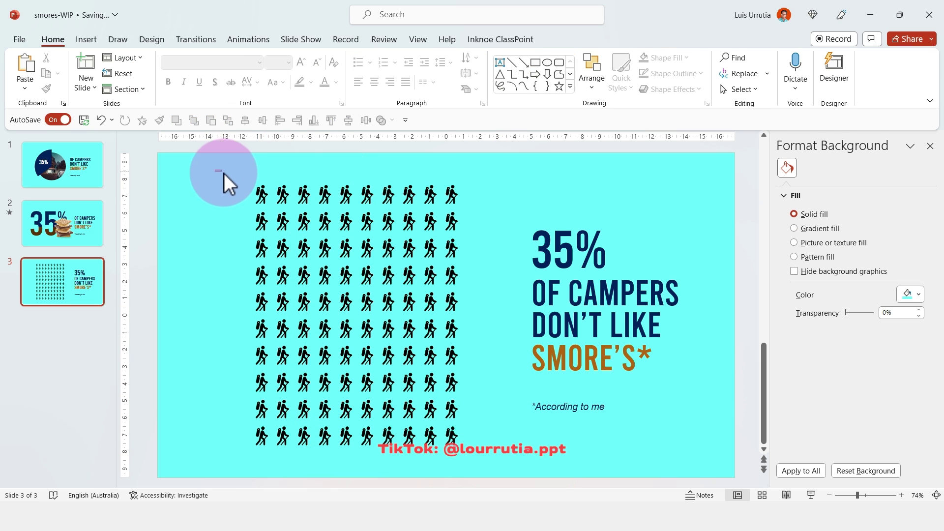
{"action": "left_click_drag", "start_coordinate": [224, 173], "coordinate": [493, 261]}
{"action": "left_click_drag", "start_coordinate": [235, 290], "coordinate": [361, 273]}
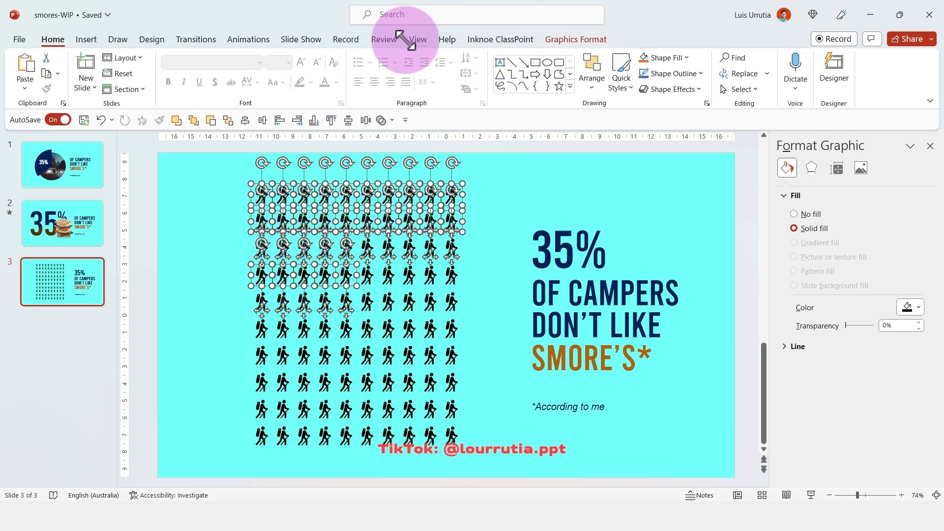
{"action": "left_click", "coordinate": [688, 58]}
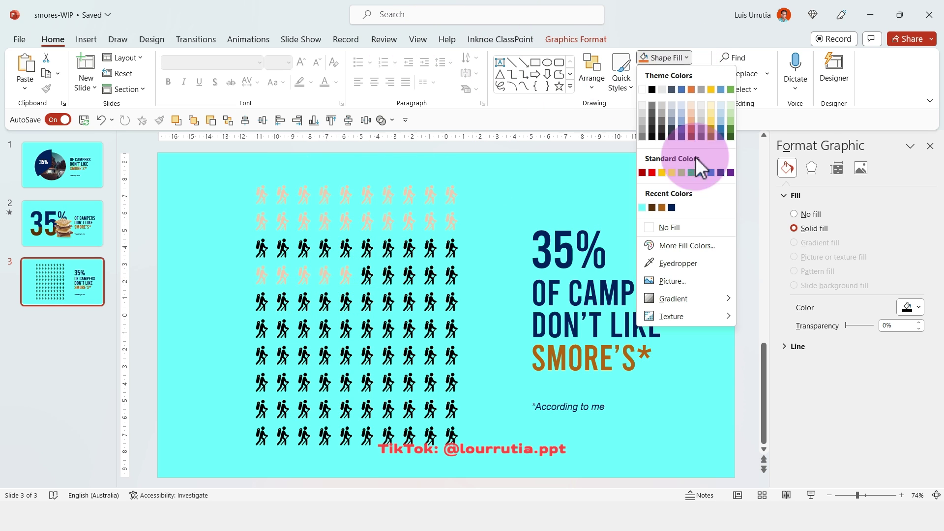
{"action": "left_click", "coordinate": [672, 208]}
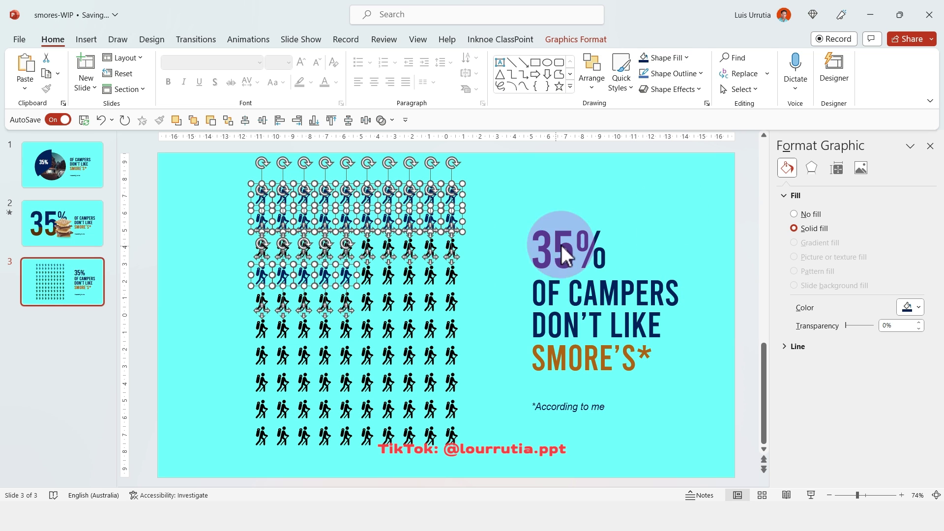
{"action": "left_click", "coordinate": [466, 263]}
{"action": "left_click_drag", "start_coordinate": [479, 261], "coordinate": [227, 231]}
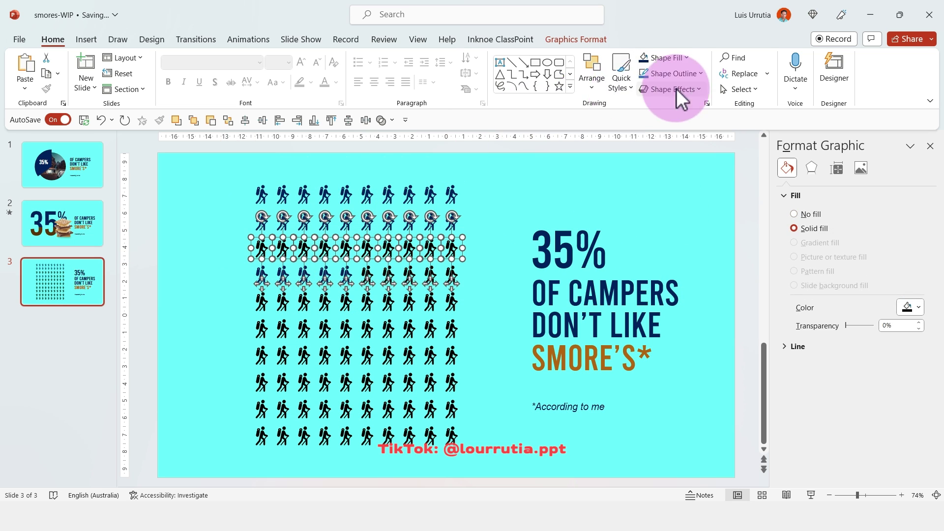
{"action": "left_click", "coordinate": [647, 58]}
{"action": "left_click", "coordinate": [495, 255]}
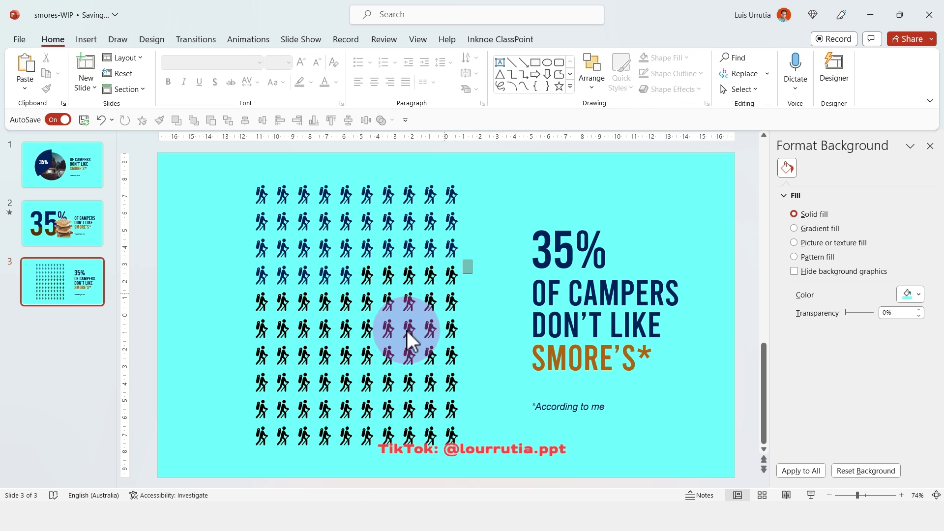
Fill the remaining 65 hikers white, then regroup the whole hiker grid
{"action": "left_click_drag", "start_coordinate": [406, 331], "coordinate": [359, 467]}
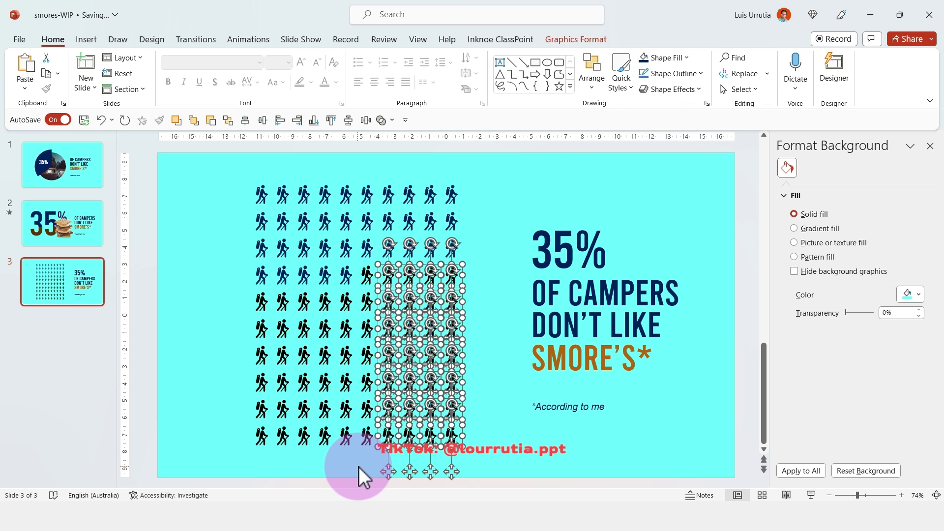
{"action": "left_click", "coordinate": [687, 58]}
{"action": "left_click", "coordinate": [639, 94]}
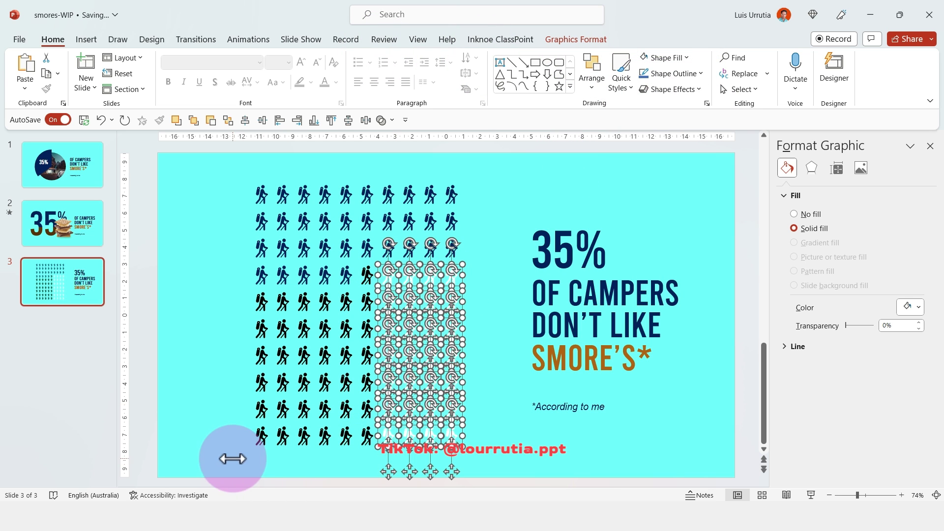
{"action": "left_click_drag", "start_coordinate": [232, 459], "coordinate": [400, 291]}
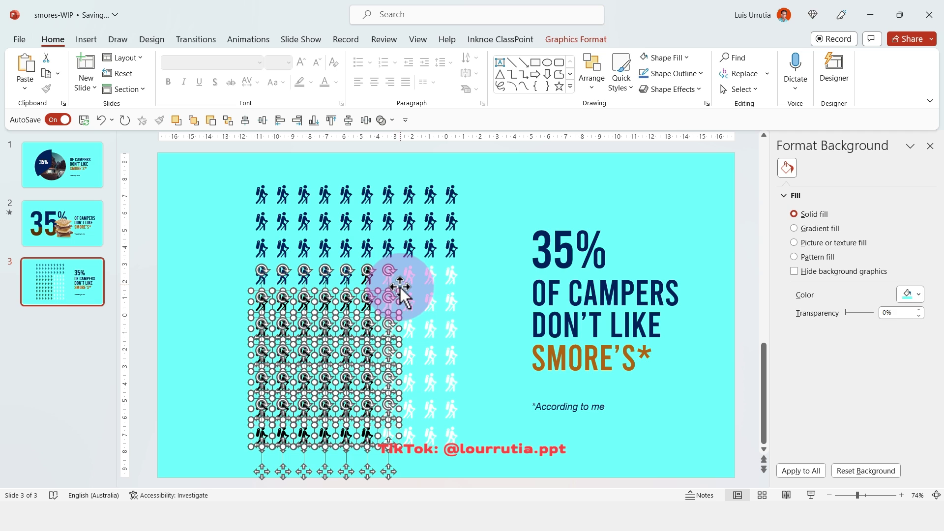
{"action": "left_click", "coordinate": [644, 58]}
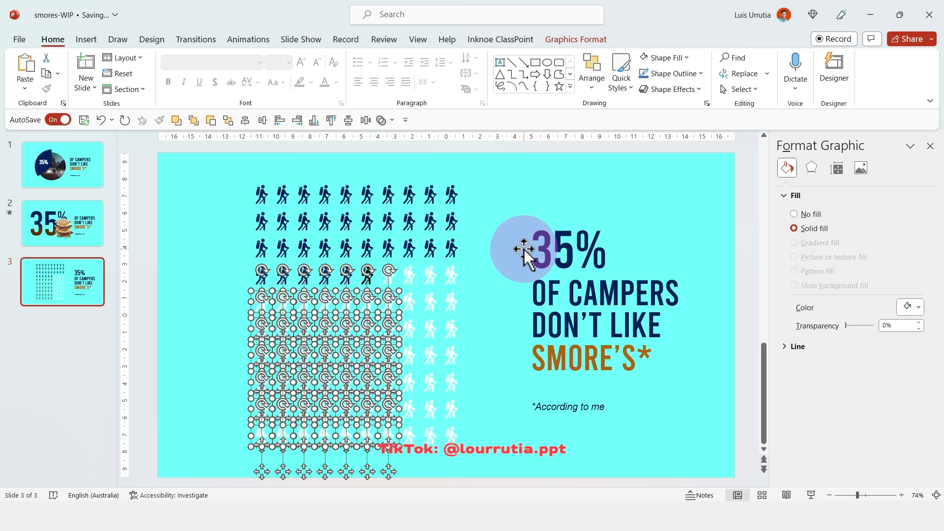
{"action": "left_click", "coordinate": [523, 250]}
{"action": "left_click", "coordinate": [368, 276]}
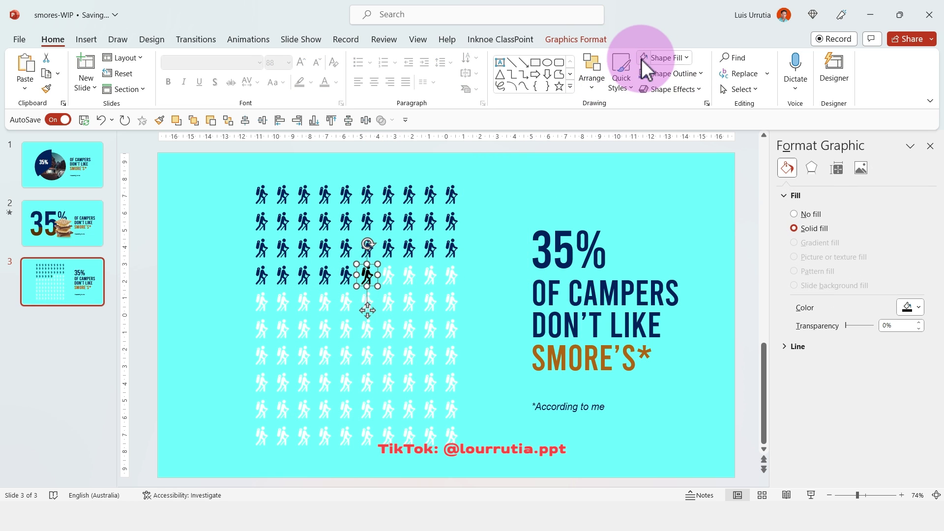
{"action": "left_click", "coordinate": [642, 58]}
{"action": "left_click", "coordinate": [498, 211]}
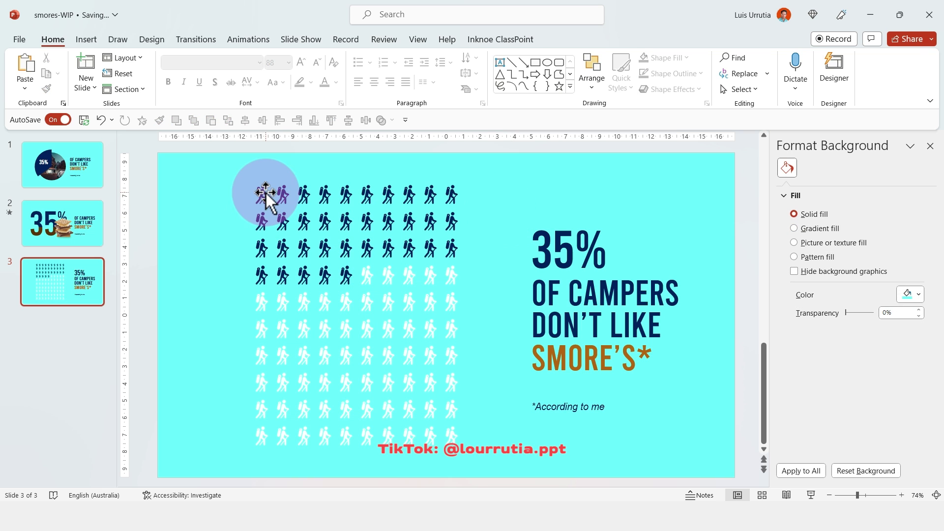
{"action": "left_click_drag", "start_coordinate": [491, 169], "coordinate": [205, 454]}
{"action": "key", "text": "ctrl+g"}
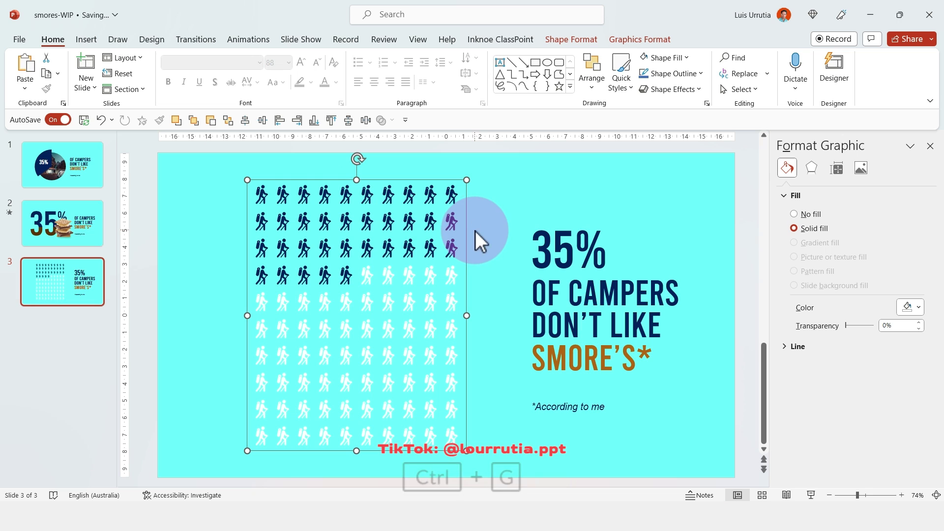
Nudge the hiker grid, then copy the From Bottom animation from the template's Animation Gallery 01 slide
{"action": "mouse_move", "coordinate": [434, 234]}
{"action": "left_mouse_down"}
{"action": "mouse_move", "coordinate": [430, 240]}
{"action": "mouse_move", "coordinate": [441, 238]}
{"action": "left_mouse_up"}
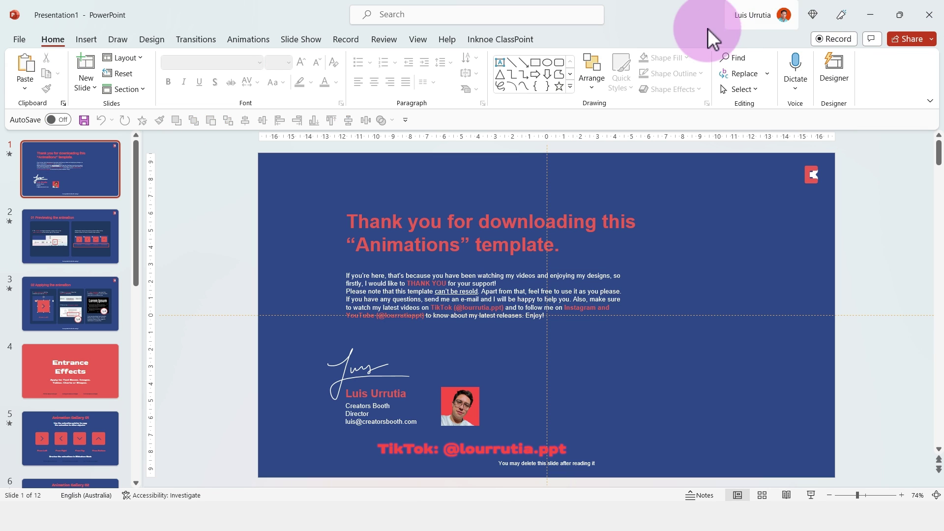
{"action": "left_click", "coordinate": [900, 15]}
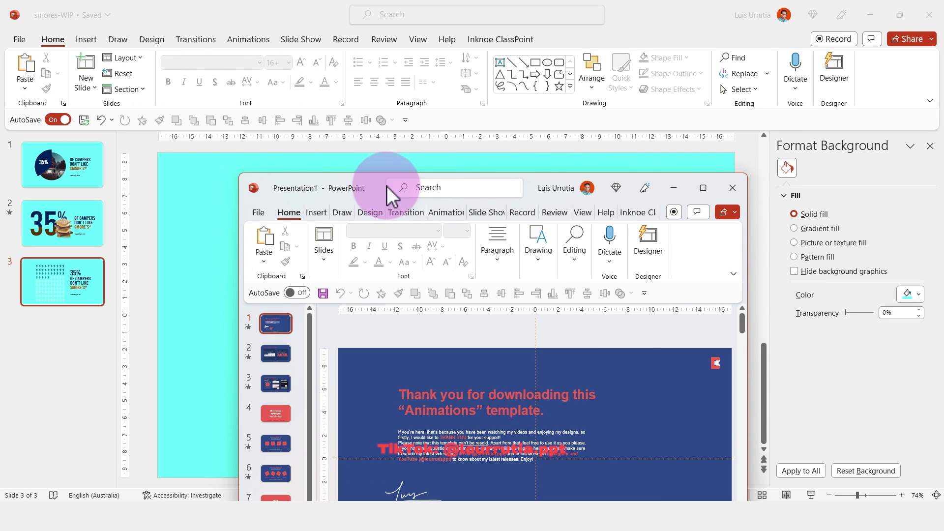
{"action": "left_click_drag", "start_coordinate": [529, 177], "coordinate": [691, 47]}
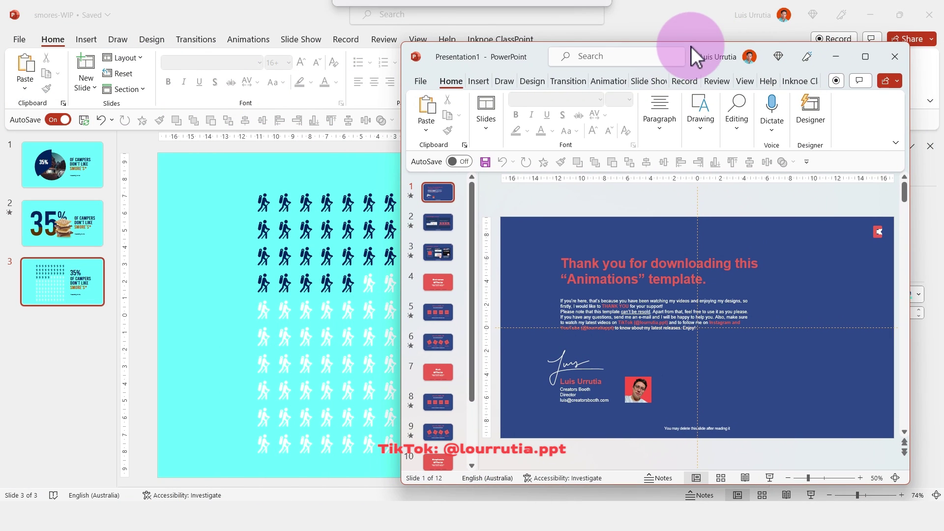
{"action": "left_click_drag", "start_coordinate": [478, 249], "coordinate": [524, 254]}
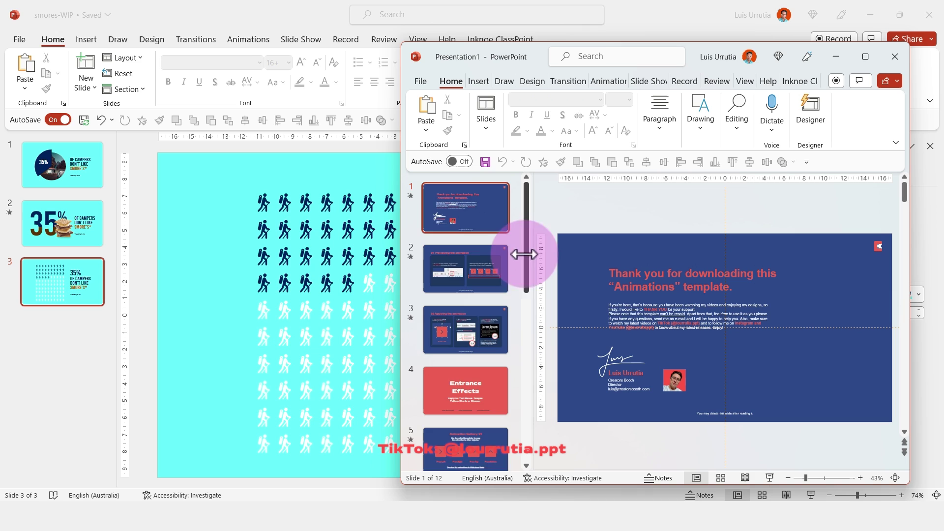
{"action": "scroll", "coordinate": [518, 266], "scroll_direction": "down", "scroll_amount": 5}
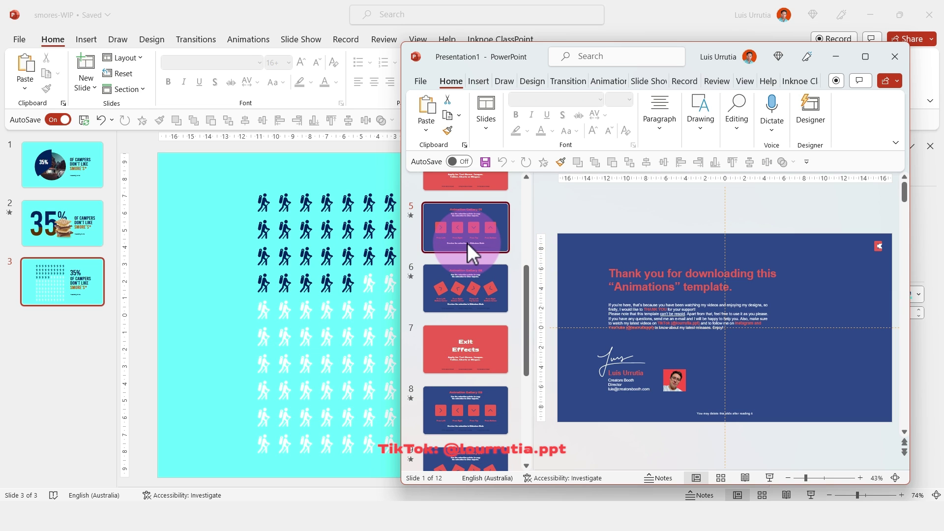
{"action": "left_click", "coordinate": [467, 243]}
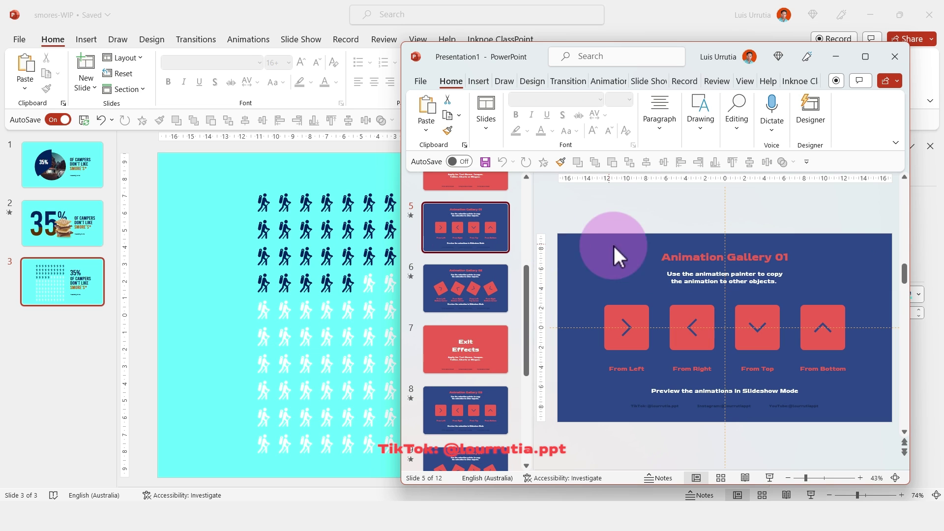
{"action": "left_click", "coordinate": [812, 312]}
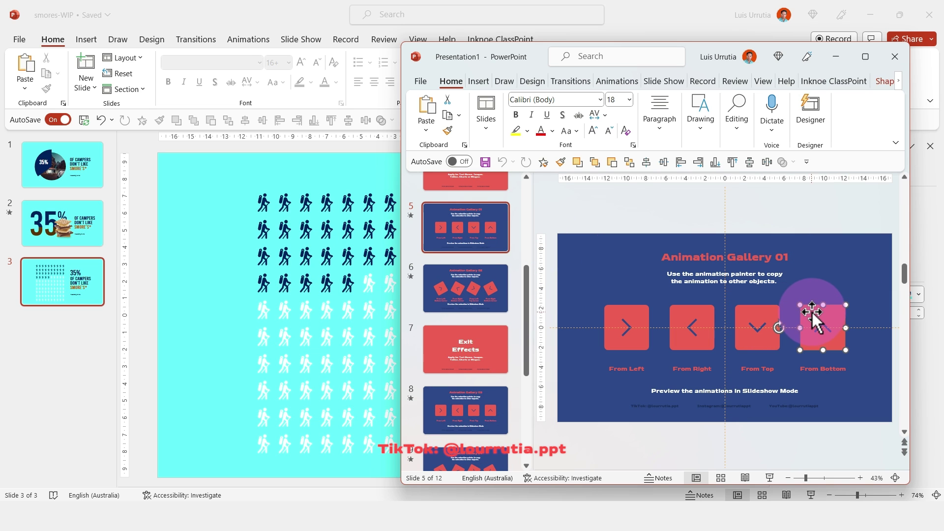
{"action": "left_click", "coordinate": [543, 161]}
Paint From Bottom onto the hiker slide's text boxes and show its Animation Pane
{"action": "left_click", "coordinate": [355, 199]}
{"action": "left_click", "coordinate": [559, 250]}
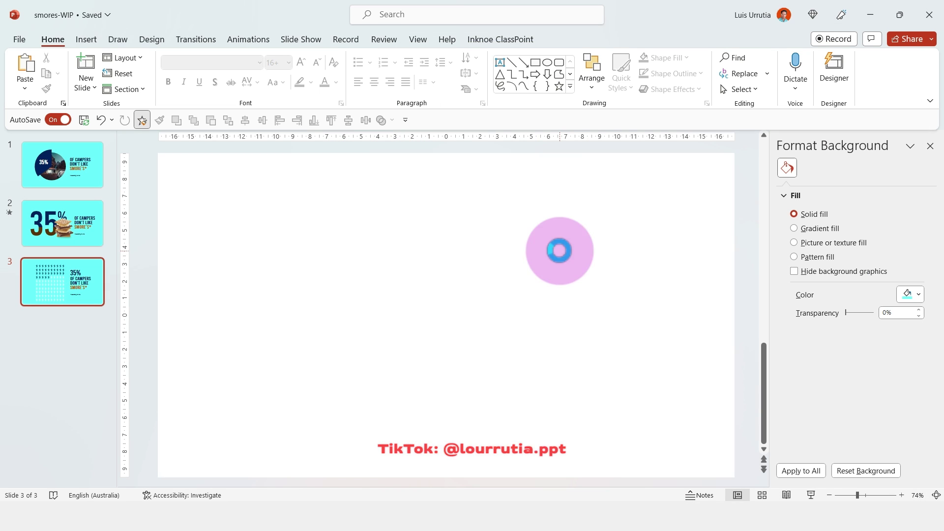
{"action": "left_click", "coordinate": [596, 283]}
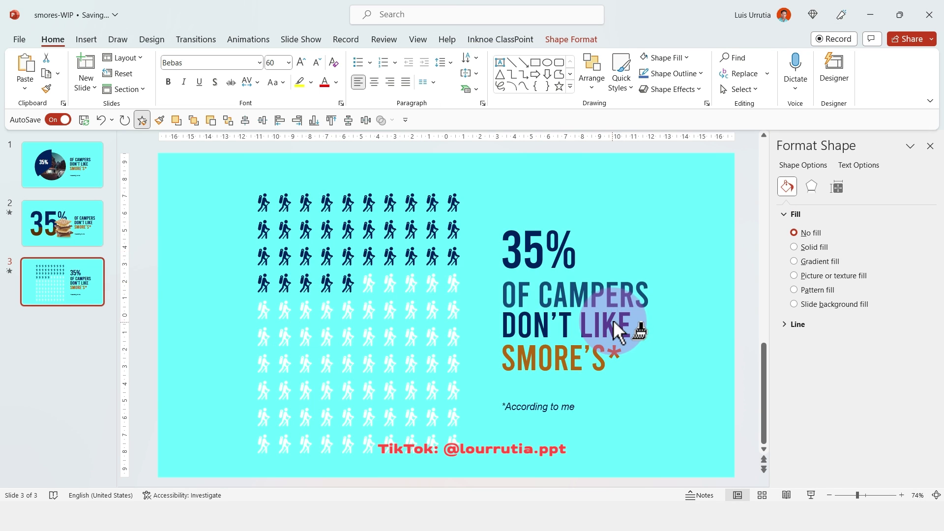
{"action": "left_click", "coordinate": [613, 320]}
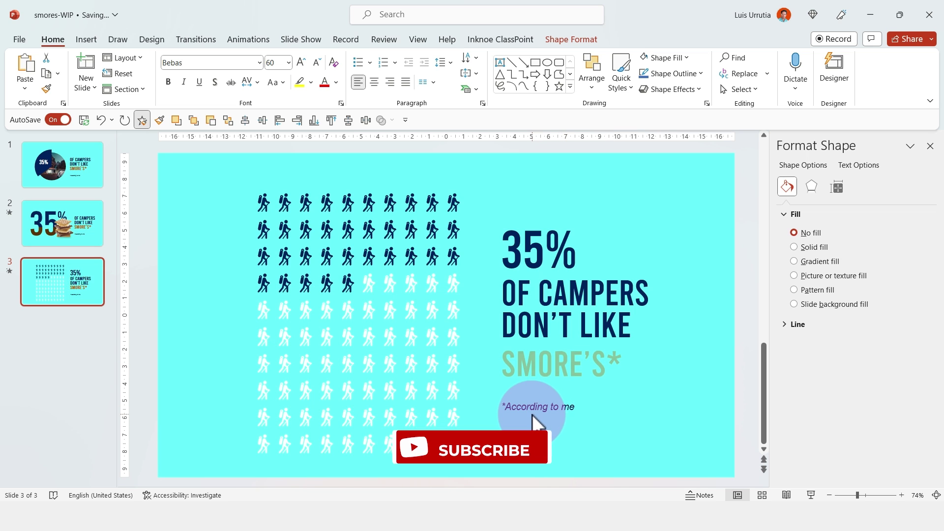
{"action": "left_click", "coordinate": [543, 411]}
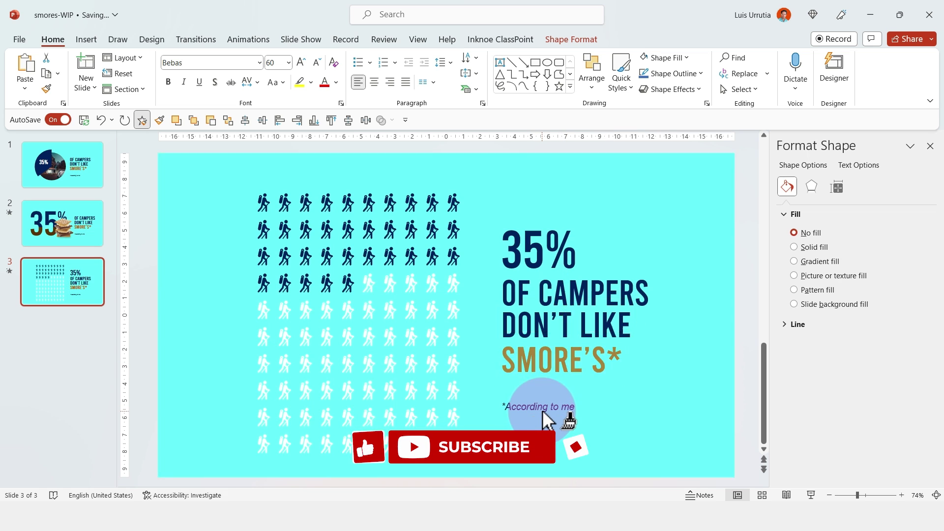
{"action": "key", "text": "Escape"}
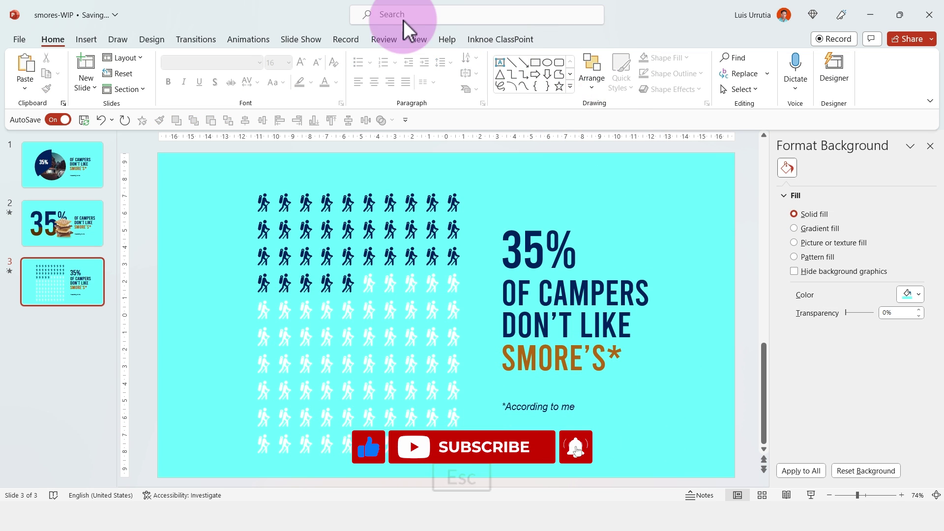
{"action": "left_click", "coordinate": [261, 40]}
{"action": "left_click", "coordinate": [679, 59]}
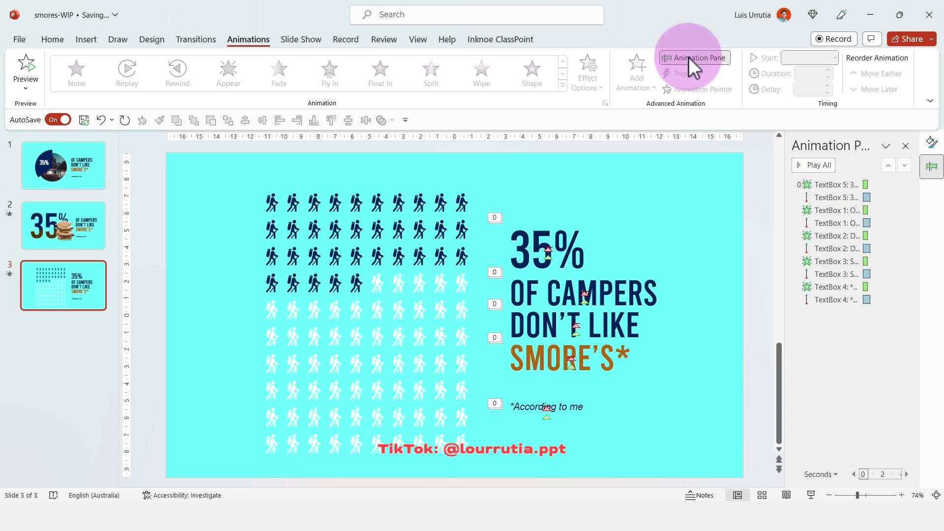
{"action": "scroll", "coordinate": [540, 484], "scroll_direction": "up", "scroll_amount": 2}
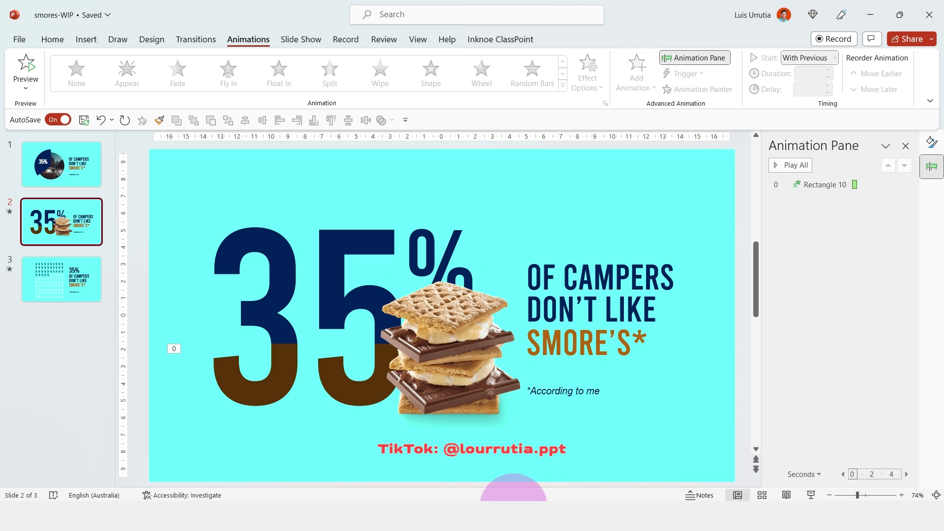
Copy the template deck's From Bottom animation again
{"action": "mouse_move", "coordinate": [513, 498]}
{"action": "left_click", "coordinate": [574, 462]}
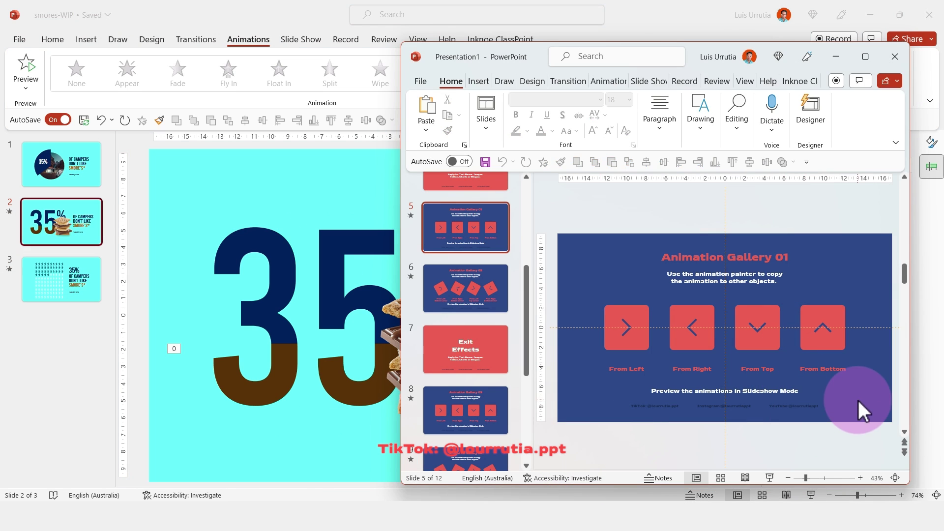
{"action": "left_click", "coordinate": [837, 312]}
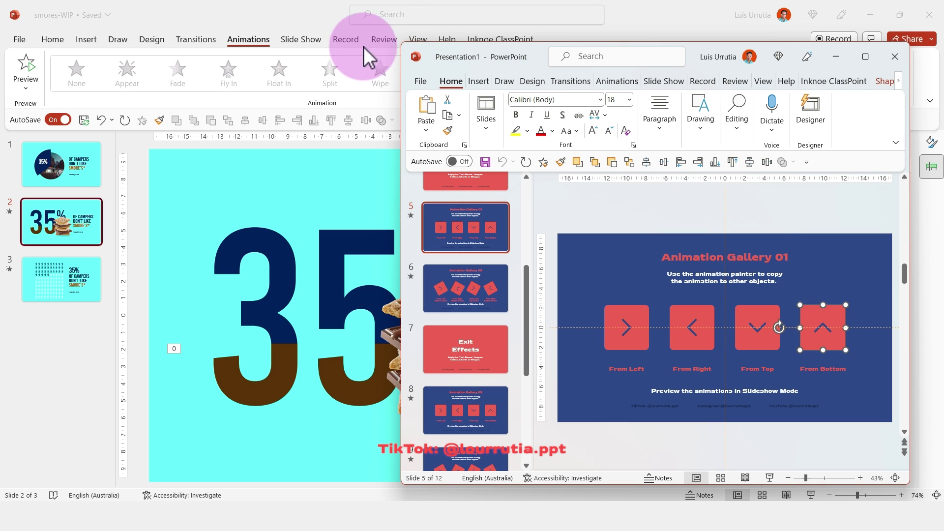
{"action": "left_click_drag", "start_coordinate": [404, 47], "coordinate": [252, 47]}
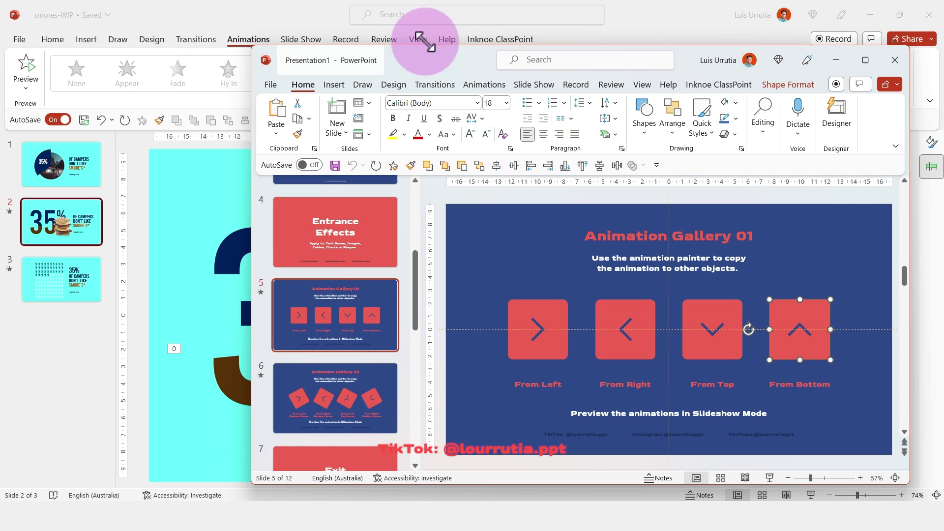
{"action": "left_click", "coordinate": [476, 85]}
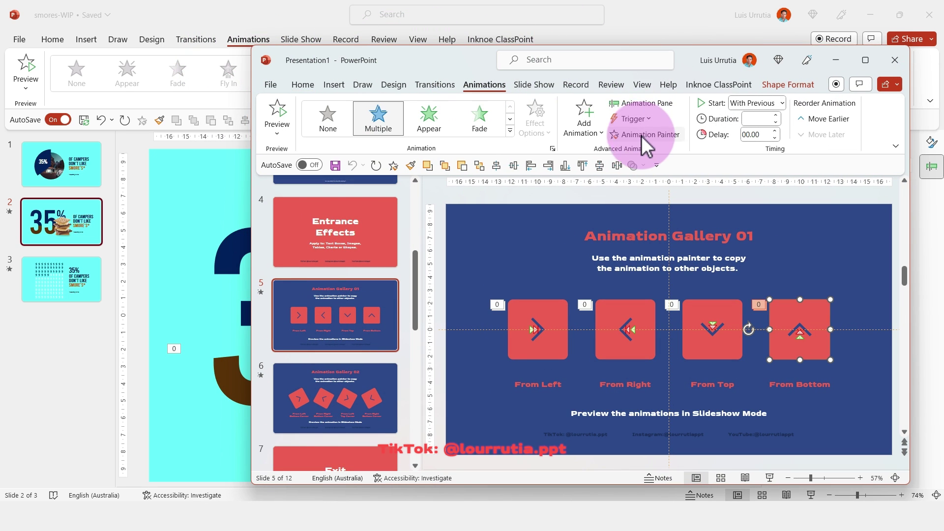
{"action": "left_click", "coordinate": [835, 59]}
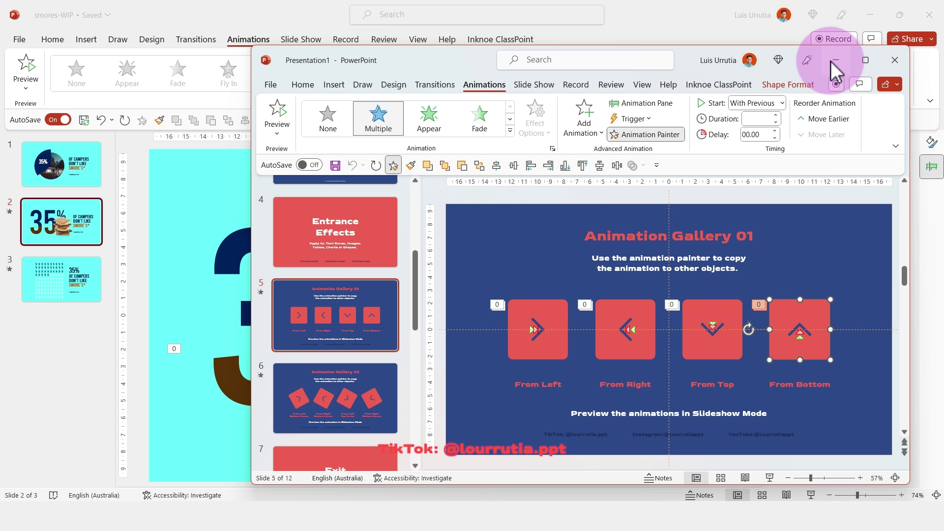
Apply From Bottom to the OF CAMPERS, DON'T LIKE, SMORE'S* and According to me lines
{"action": "left_click", "coordinate": [606, 278]}
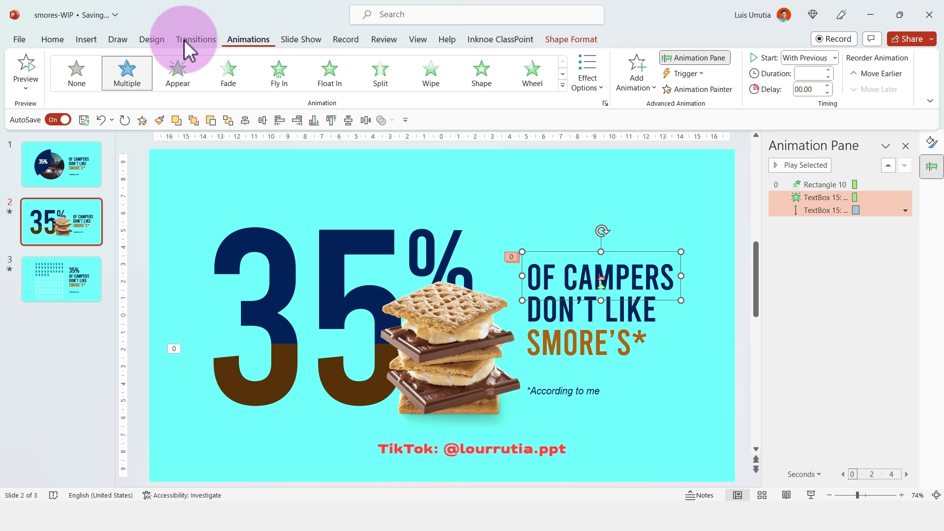
{"action": "left_click", "coordinate": [689, 90]}
{"action": "left_click", "coordinate": [615, 312]}
{"action": "left_click", "coordinate": [612, 346]}
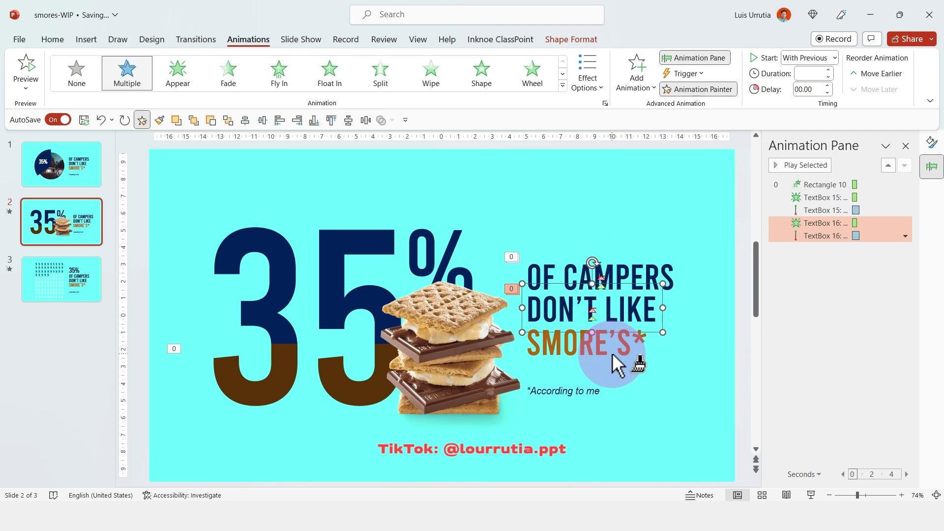
{"action": "left_click", "coordinate": [577, 391]}
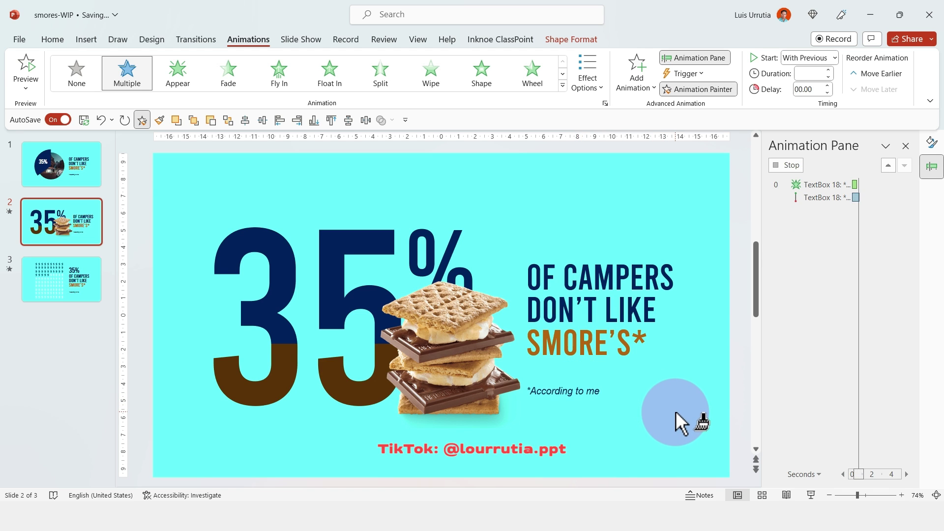
{"action": "key", "text": "Escape"}
{"action": "left_click", "coordinate": [791, 185]}
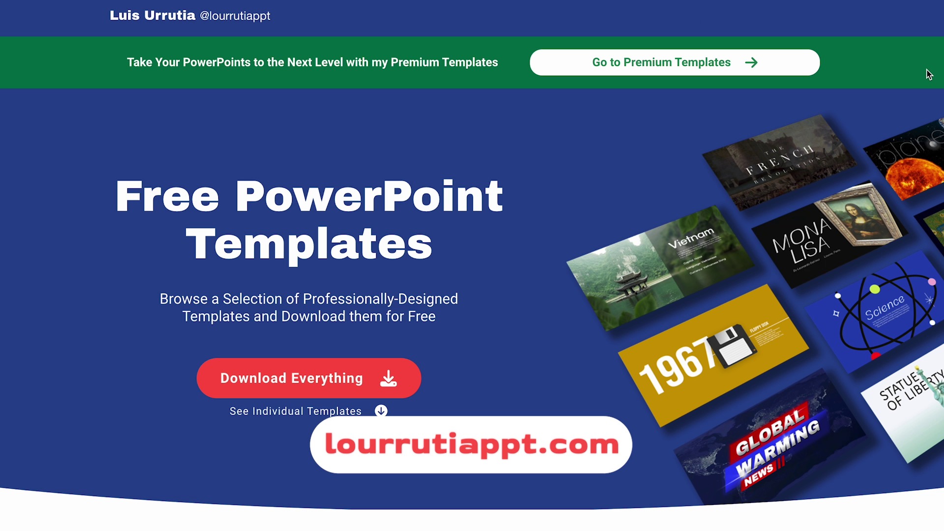
{"action": "scroll", "coordinate": [928, 74], "scroll_direction": "down", "scroll_amount": 10}
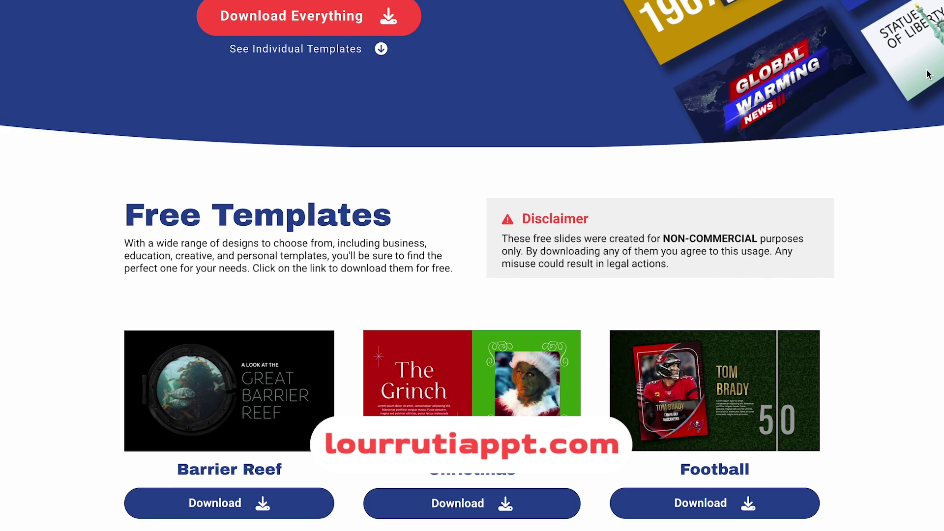
{"action": "scroll", "coordinate": [928, 75], "scroll_direction": "down", "scroll_amount": 8}
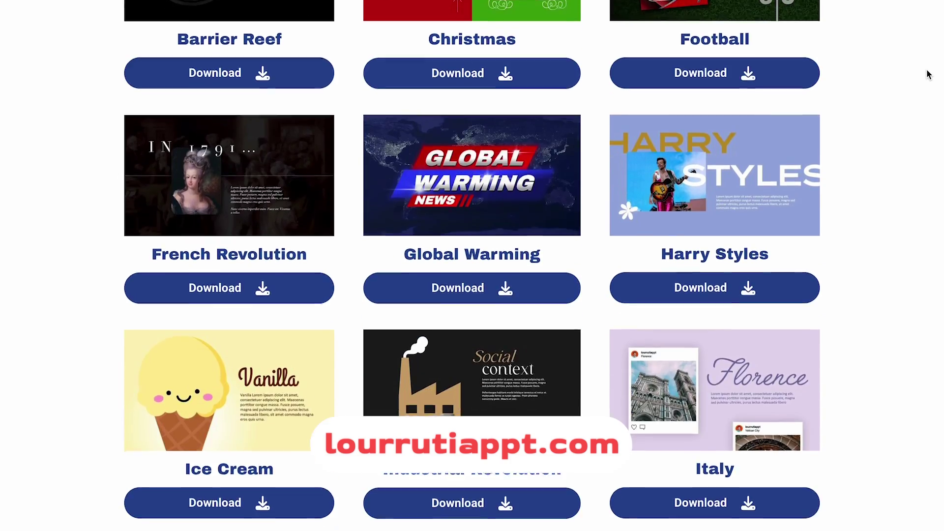
{"action": "scroll", "coordinate": [928, 75], "scroll_direction": "down", "scroll_amount": 12}
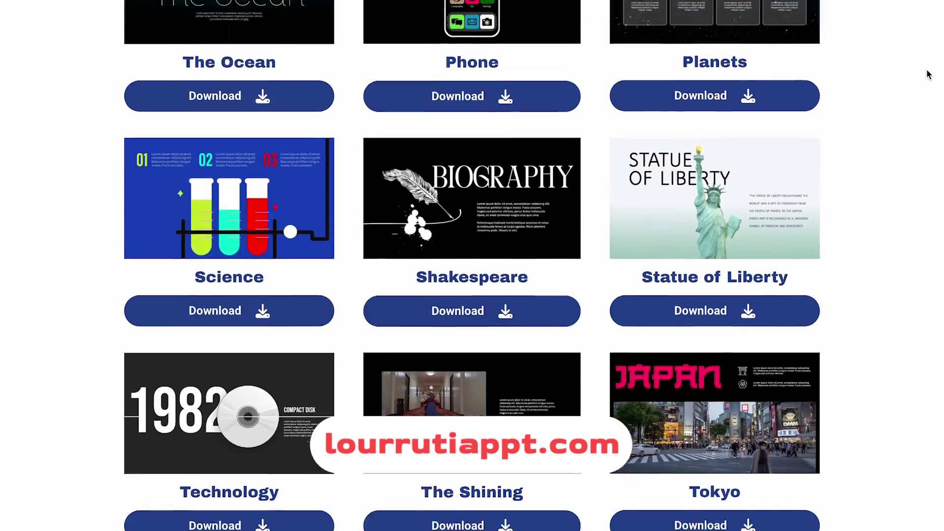
{"action": "scroll", "coordinate": [928, 74], "scroll_direction": "up", "scroll_amount": 20}
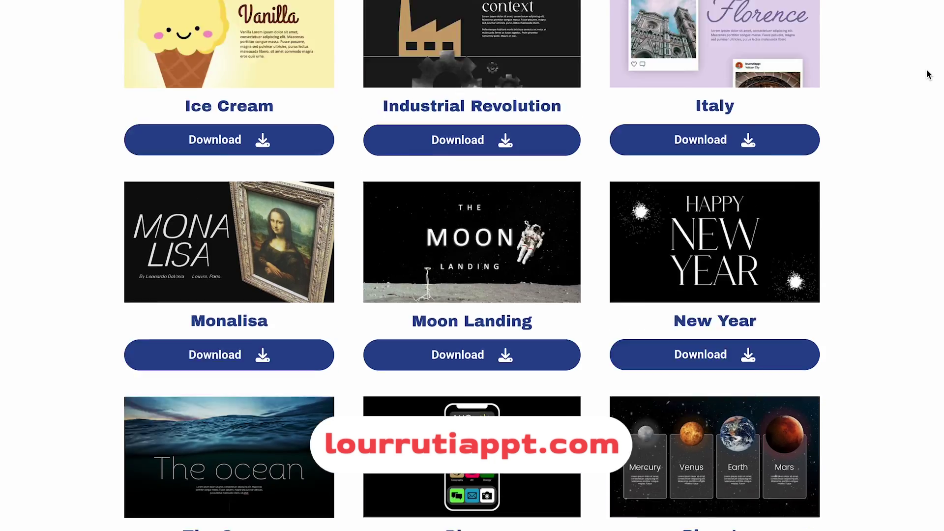
{"action": "scroll", "coordinate": [928, 75], "scroll_direction": "up", "scroll_amount": 10}
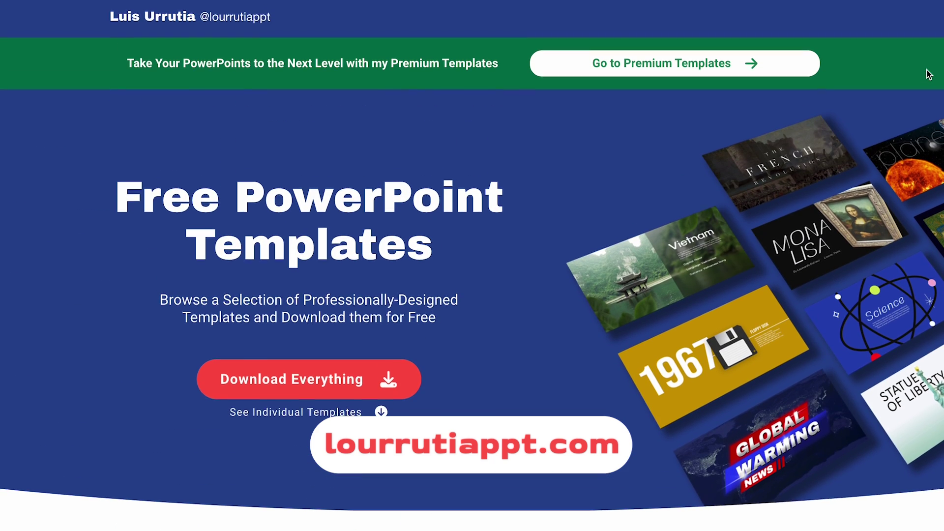